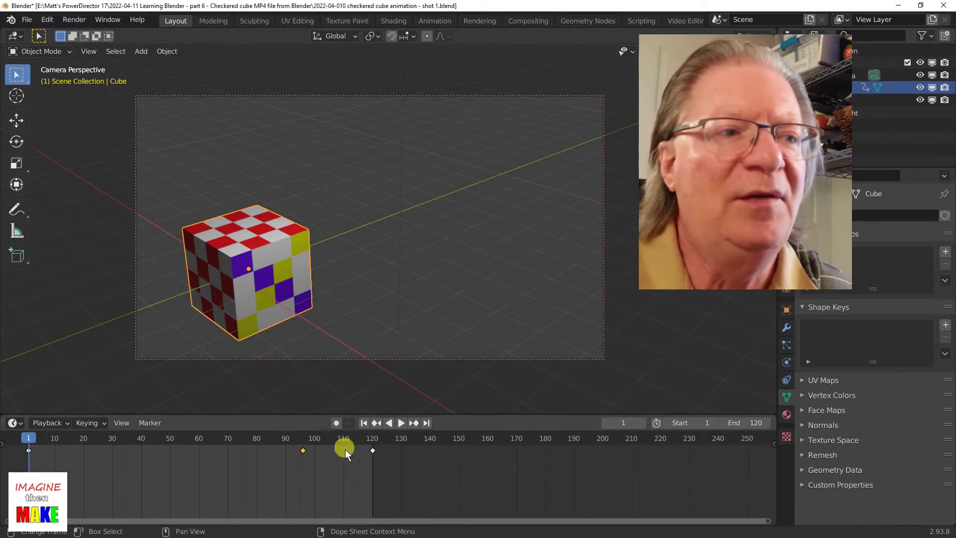
Preview the cube animation, reset to frame 1, and show the 1000 W point-light settings.
left_click(400, 424)
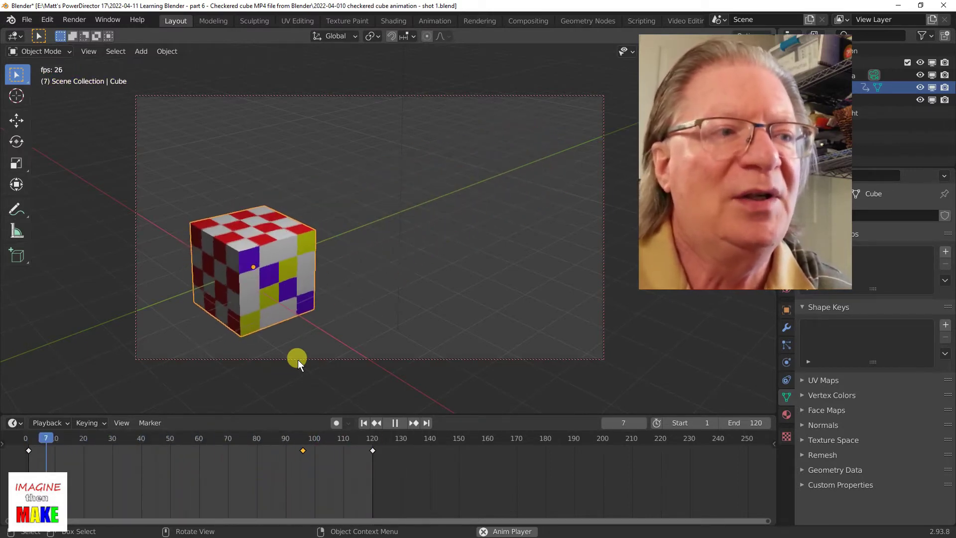
left_click(393, 423)
left_click(364, 423)
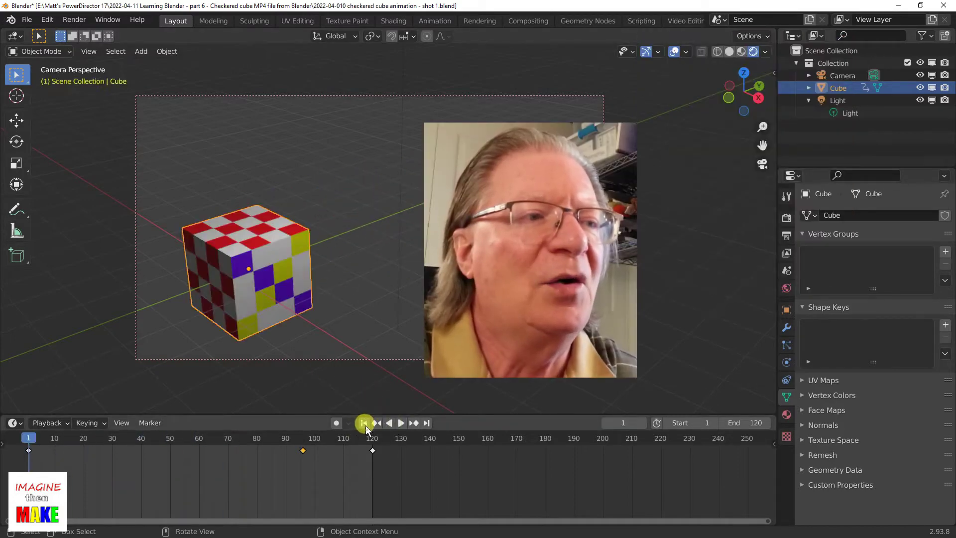
left_click(843, 112)
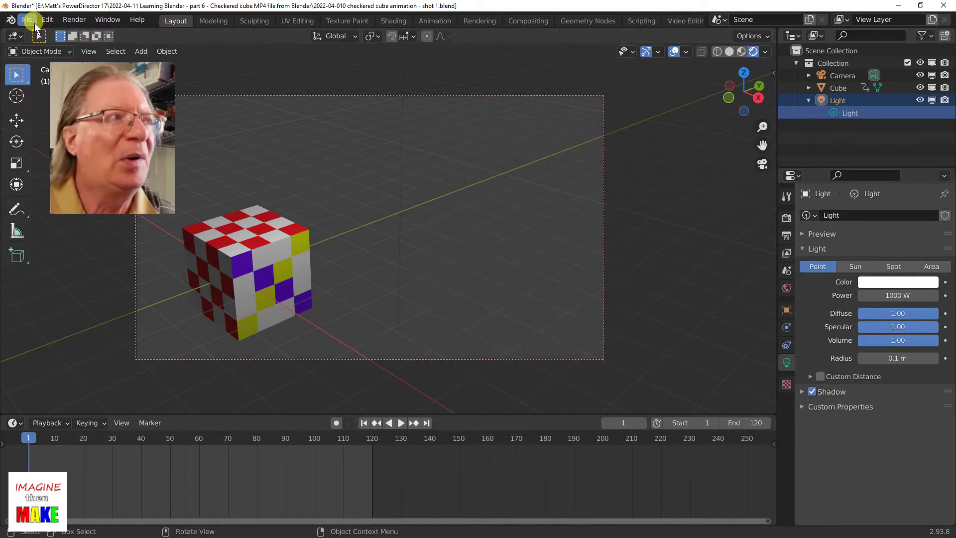
Load the recent part 7 checkered cube shot 1 file, discarding current changes.
left_click(32, 21)
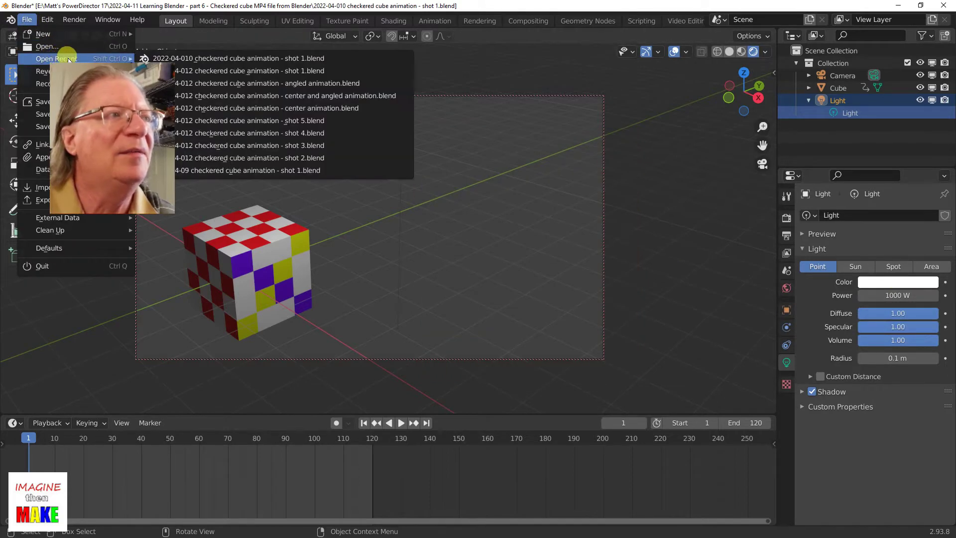
mouse_move(59, 59)
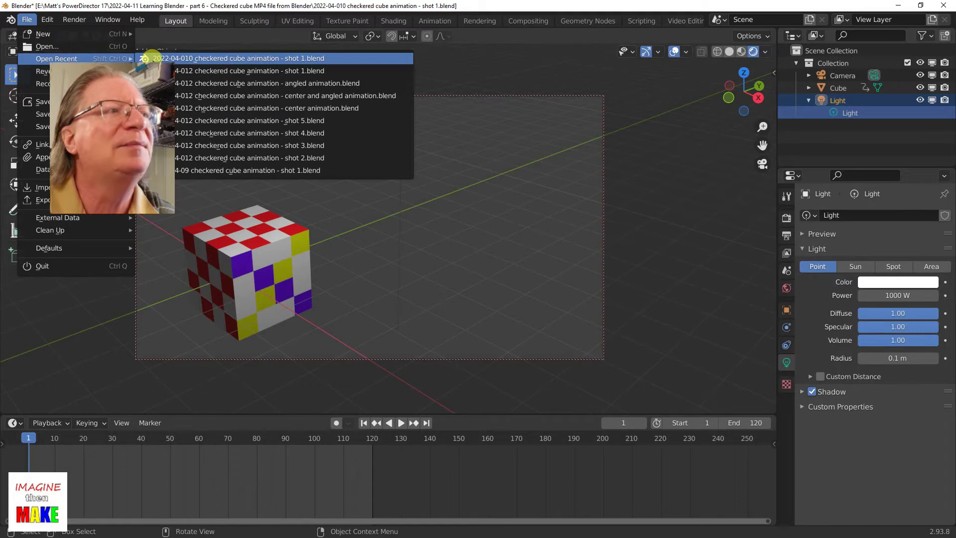
left_click(168, 58)
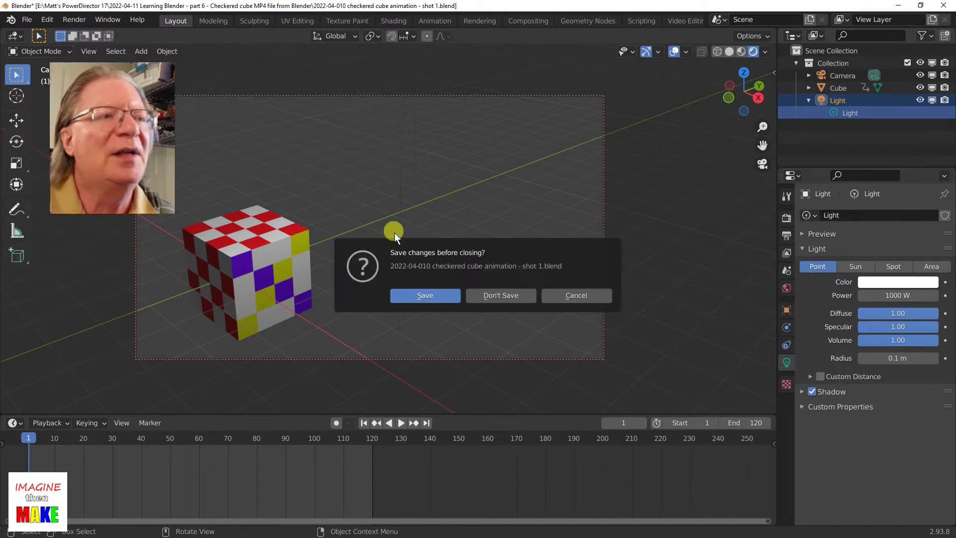
left_click(502, 296)
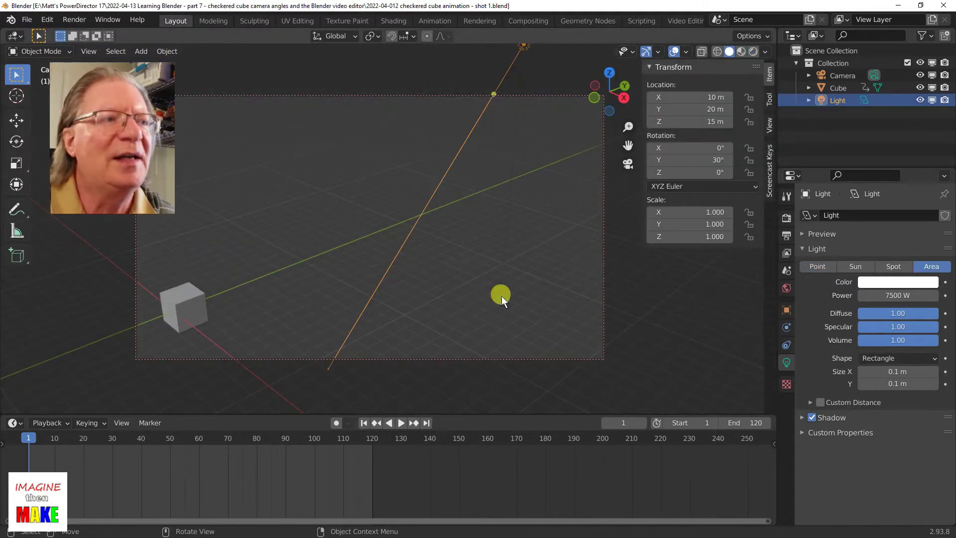
Use Material Preview shading, select the cube, and play its animation back to frame 1.
left_click(740, 53)
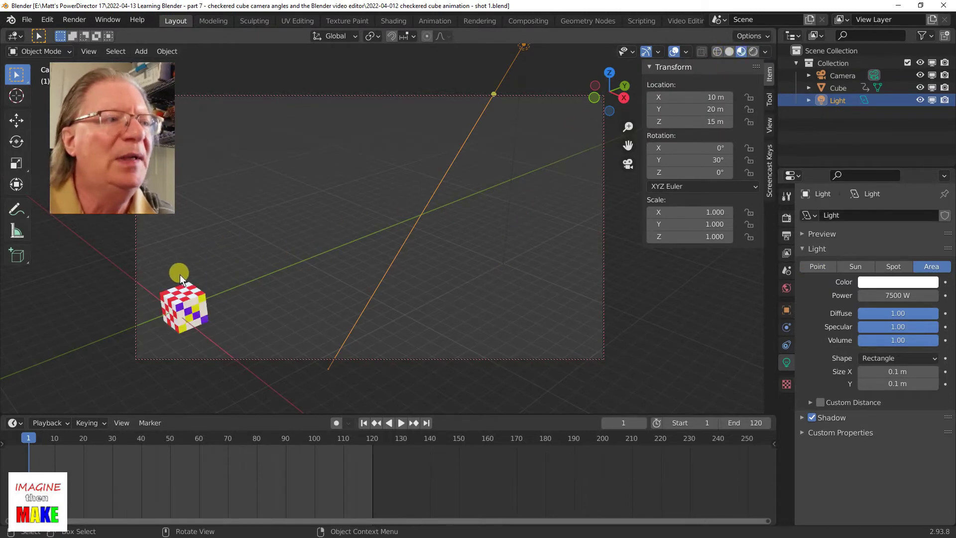
left_click(195, 301)
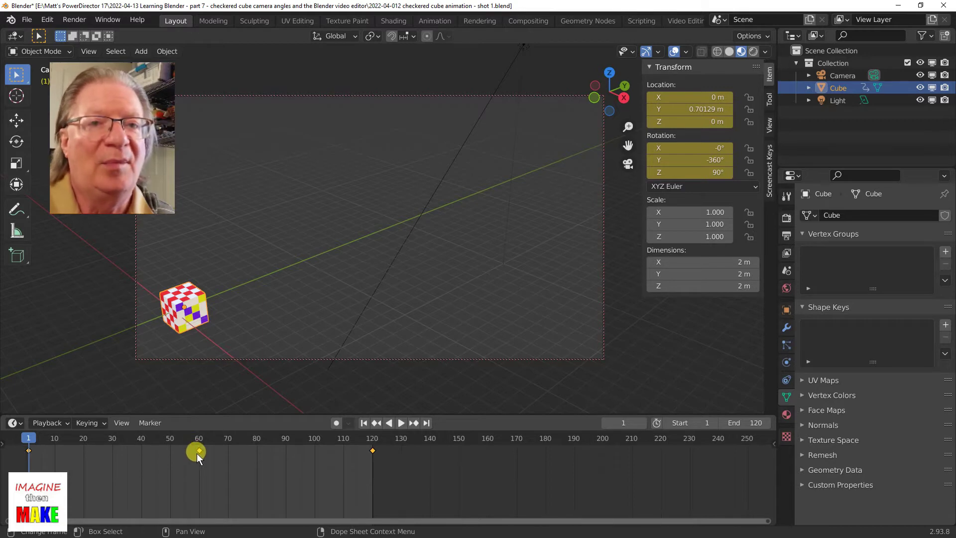
left_click(399, 427)
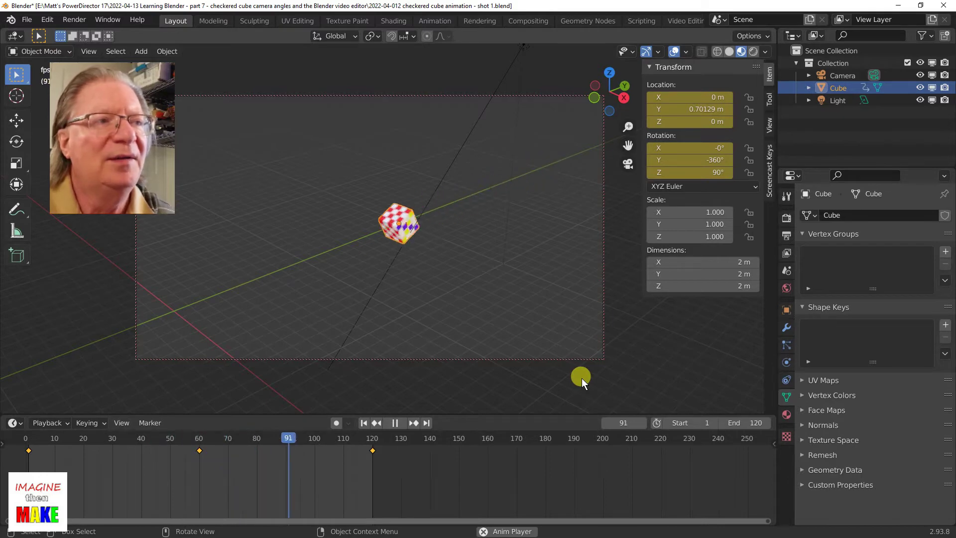
left_click(397, 424)
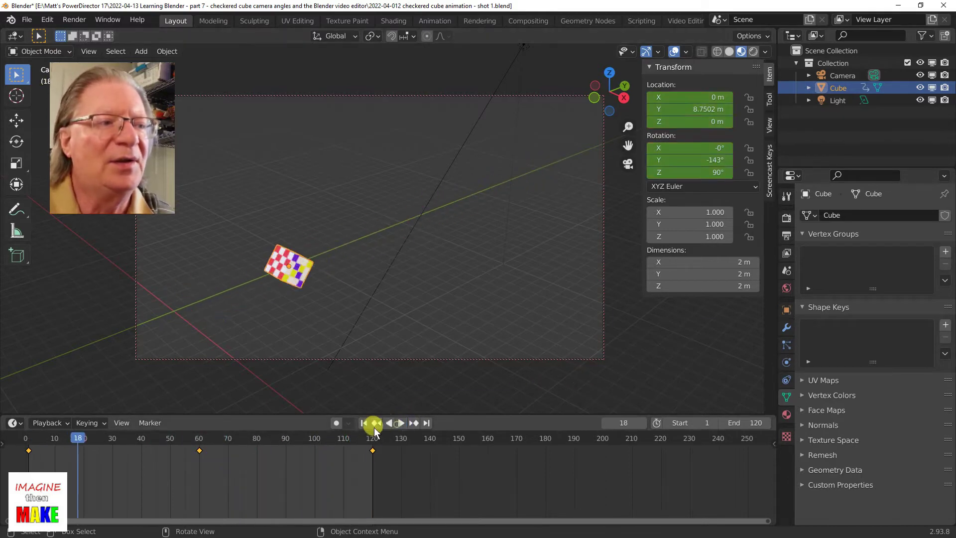
left_click(363, 423)
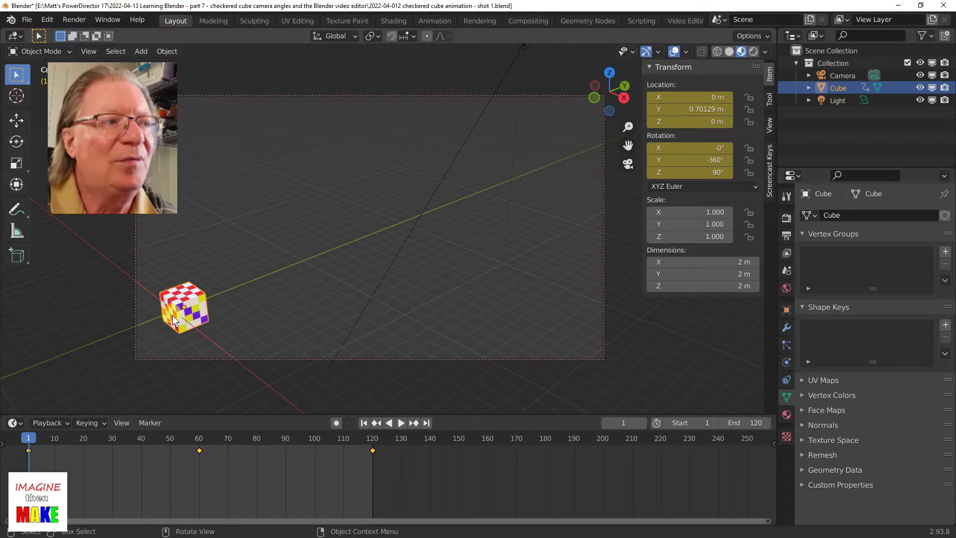
left_click(295, 263)
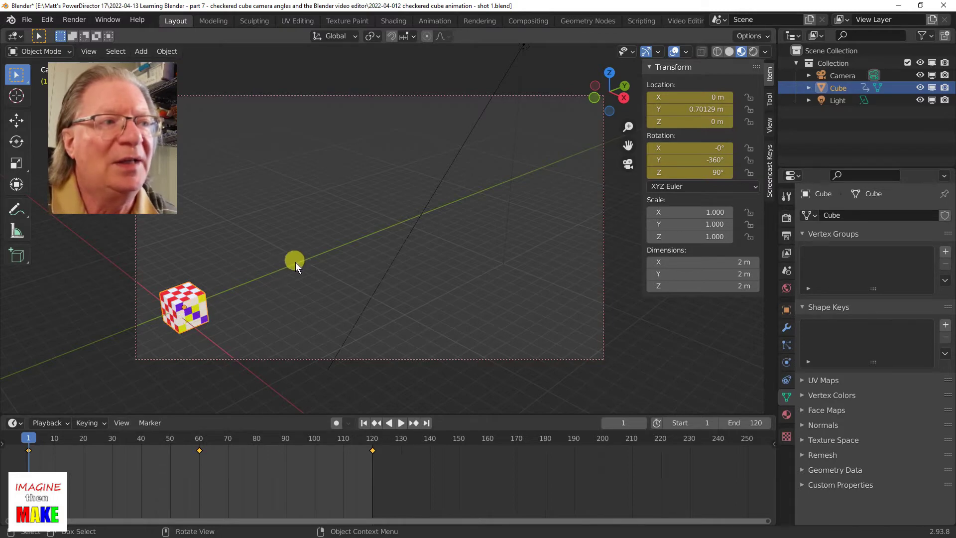
Replay the animation to frame 1, select the 7500 W area light, and hide the sidebar.
left_click(187, 307)
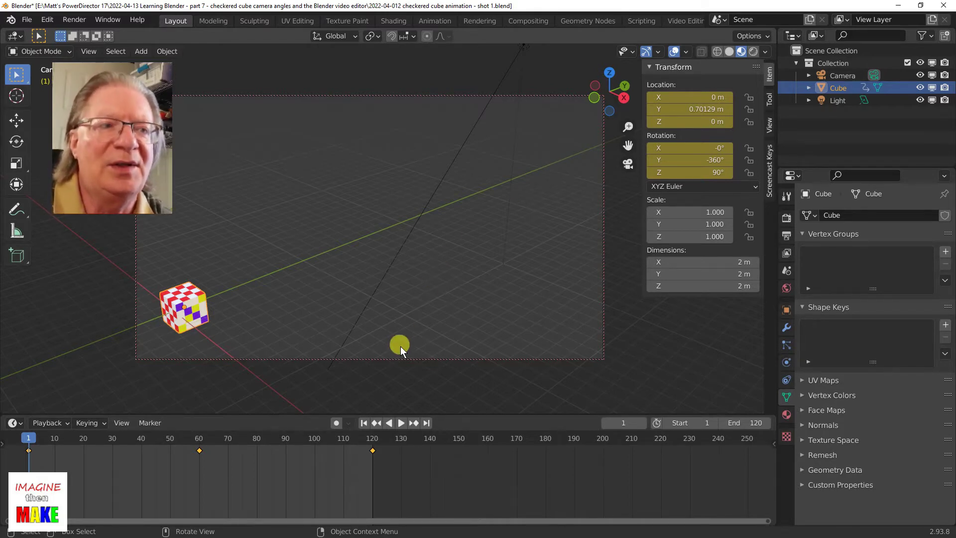
left_click(400, 423)
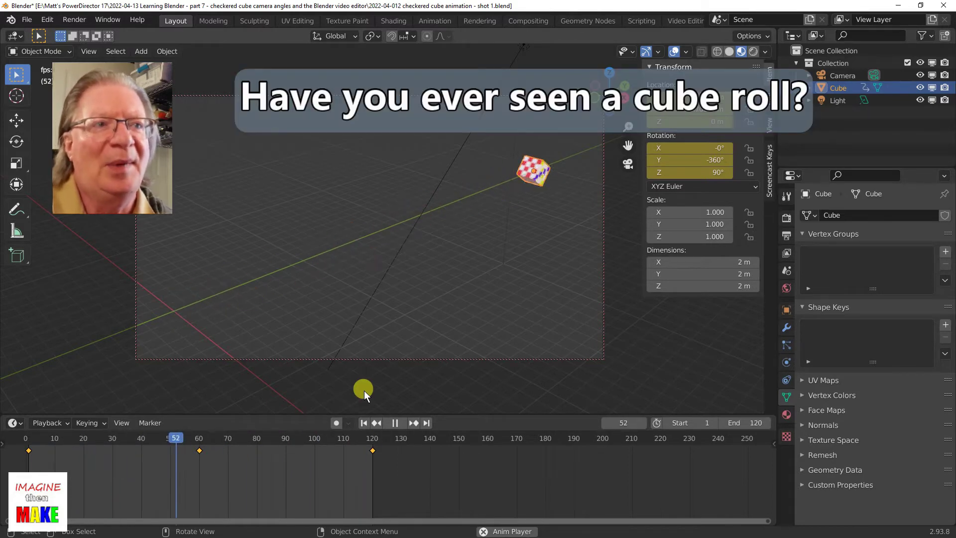
left_click(395, 423)
left_click(363, 424)
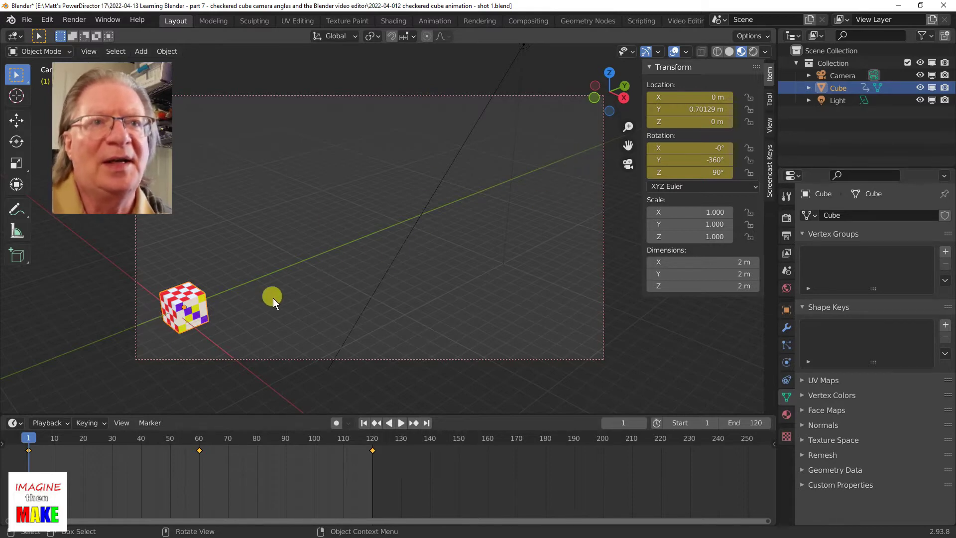
left_click(838, 100)
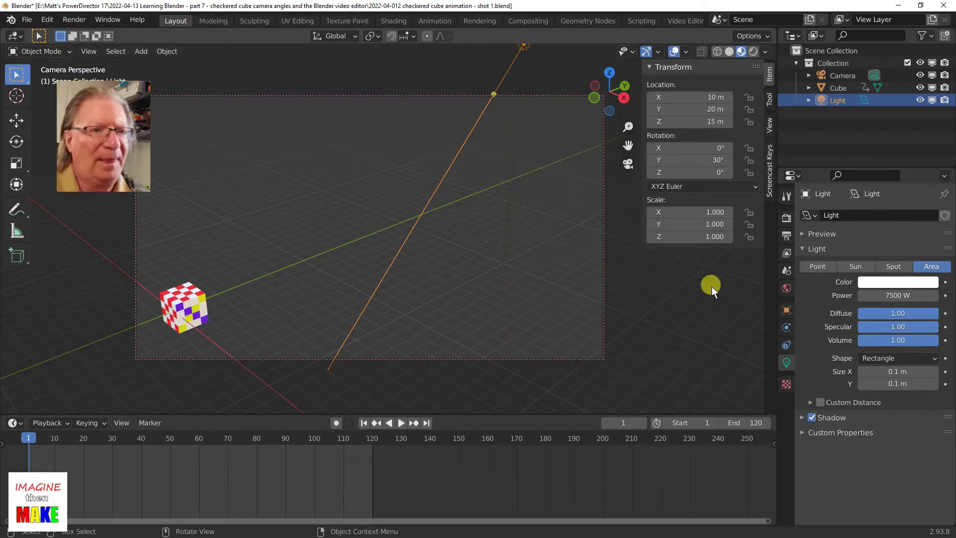
key("n")
Leave camera view for Top view and play the animation back to frame 1.
left_click(762, 163)
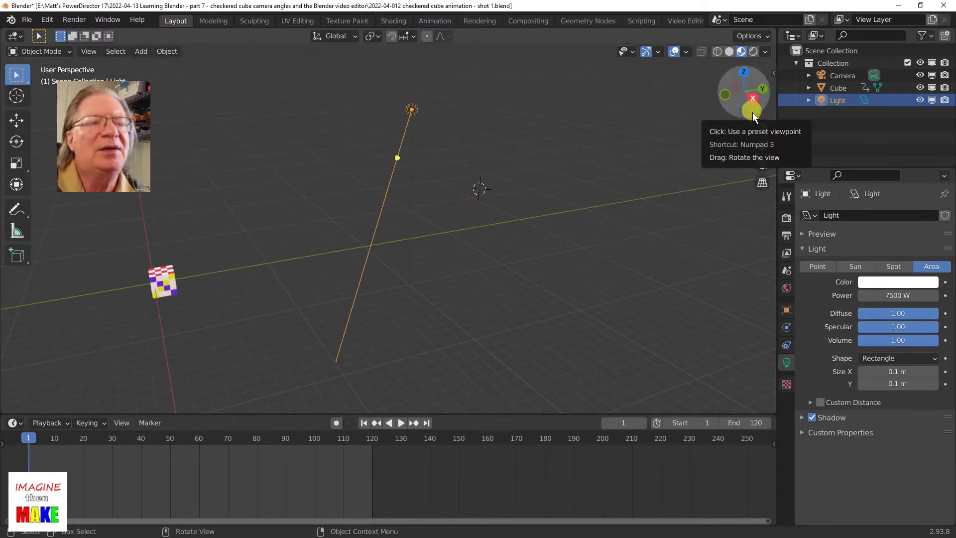
left_click(744, 71)
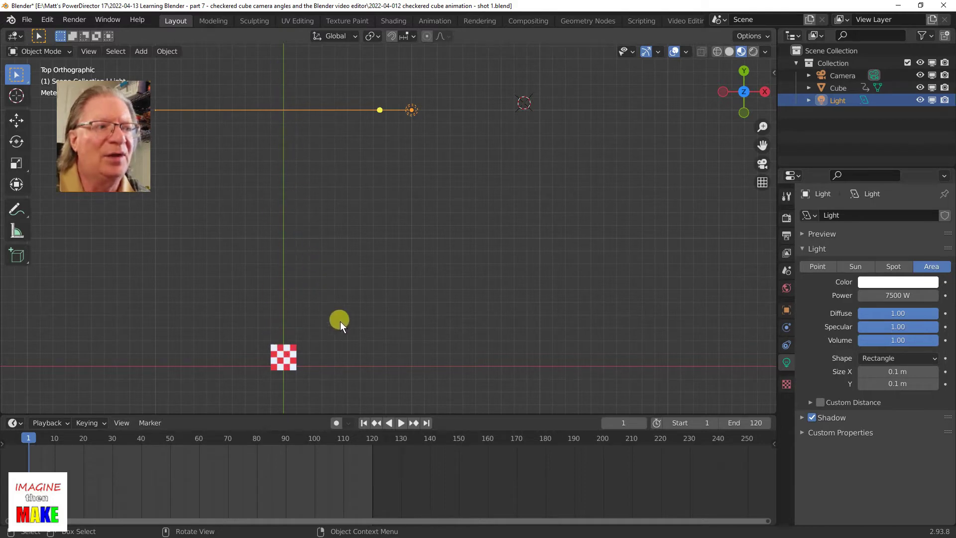
scroll(418, 309, "down", 2)
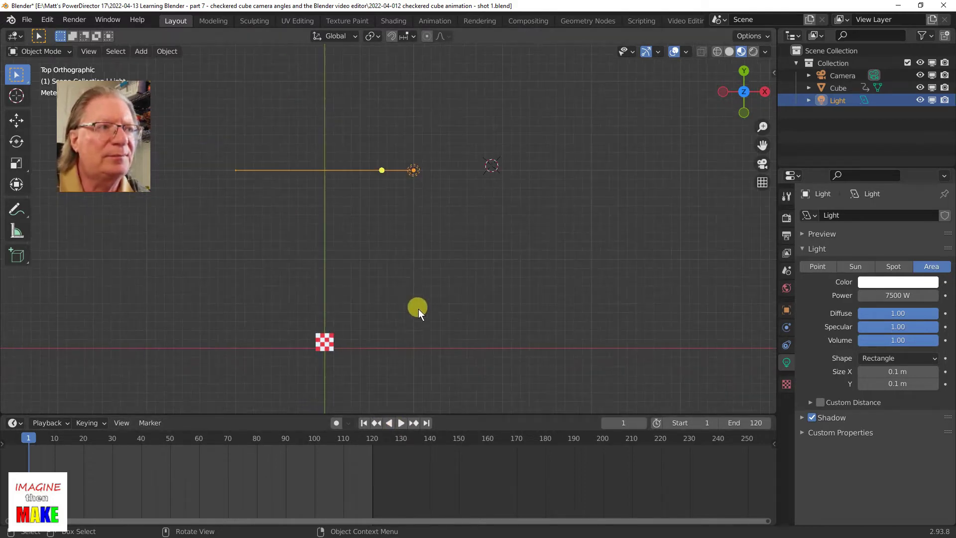
scroll(418, 309, "down", 2)
left_click(402, 422)
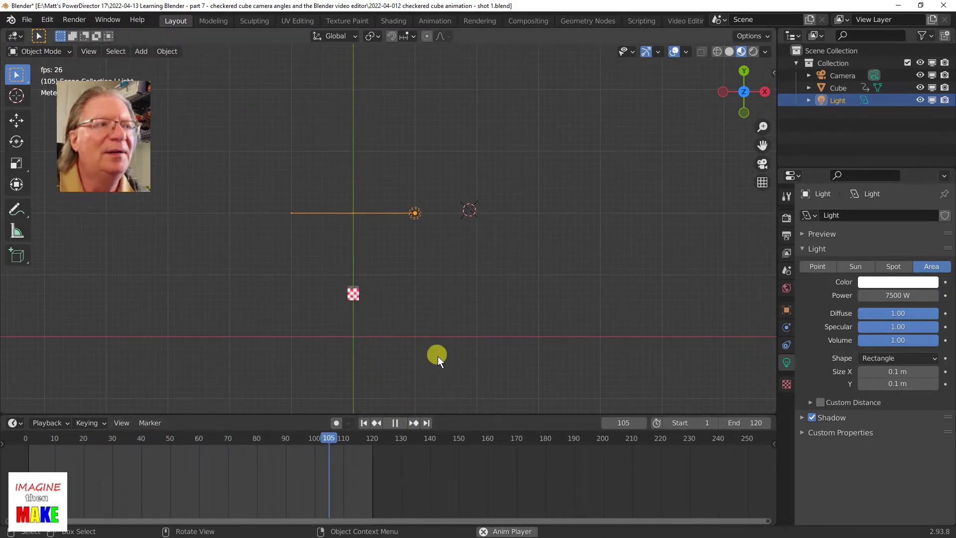
left_click(397, 422)
left_click(364, 423)
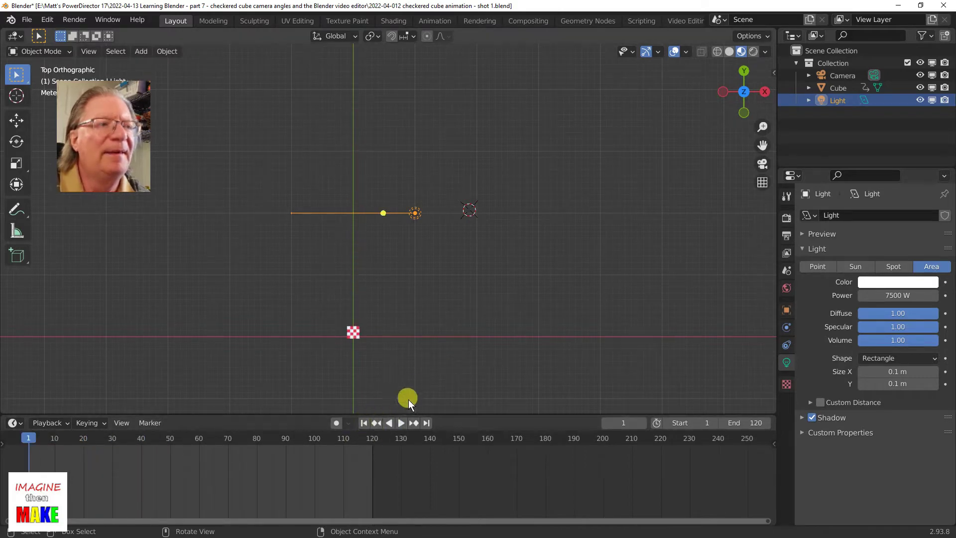
Orbit from Top view back into perspective and restart playback.
left_click_drag(743, 92, 754, 94)
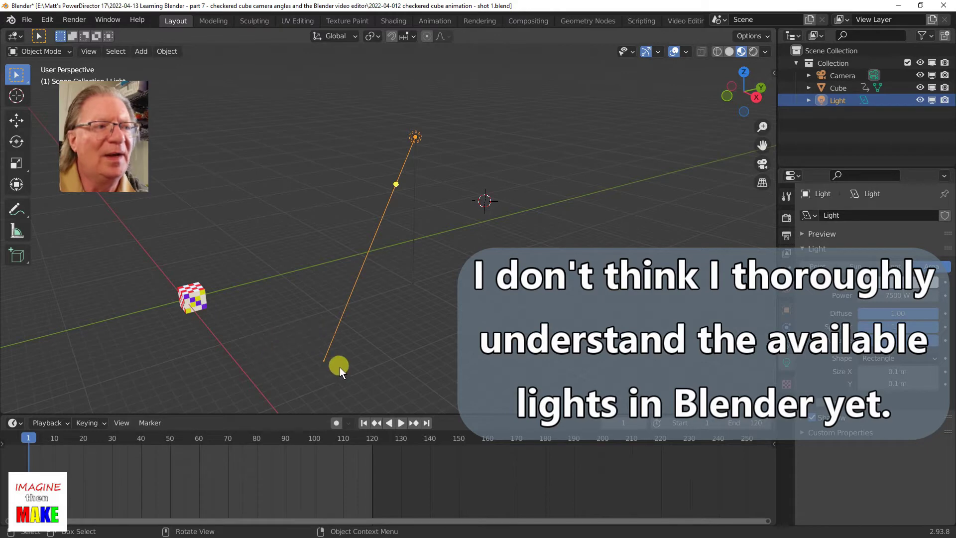
left_click(745, 71)
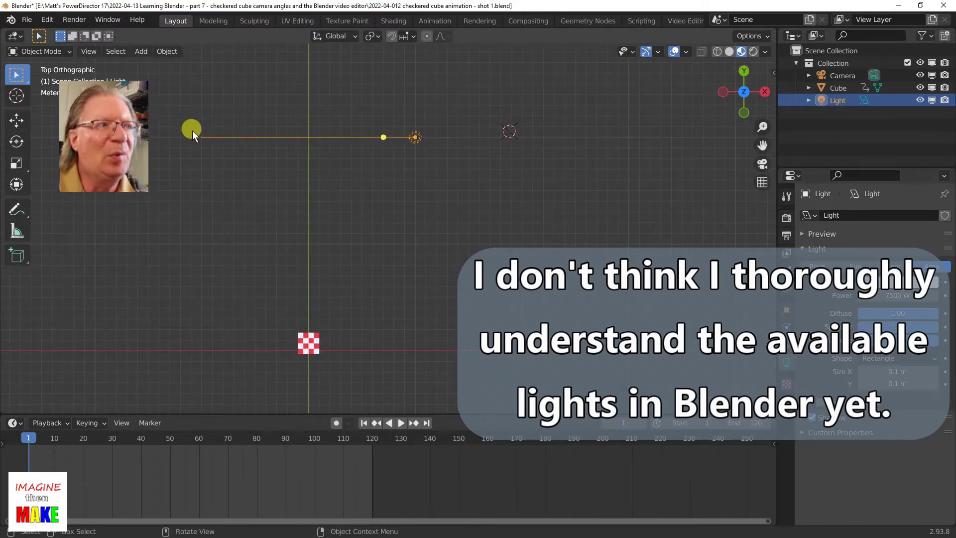
left_click_drag(730, 81, 397, 165)
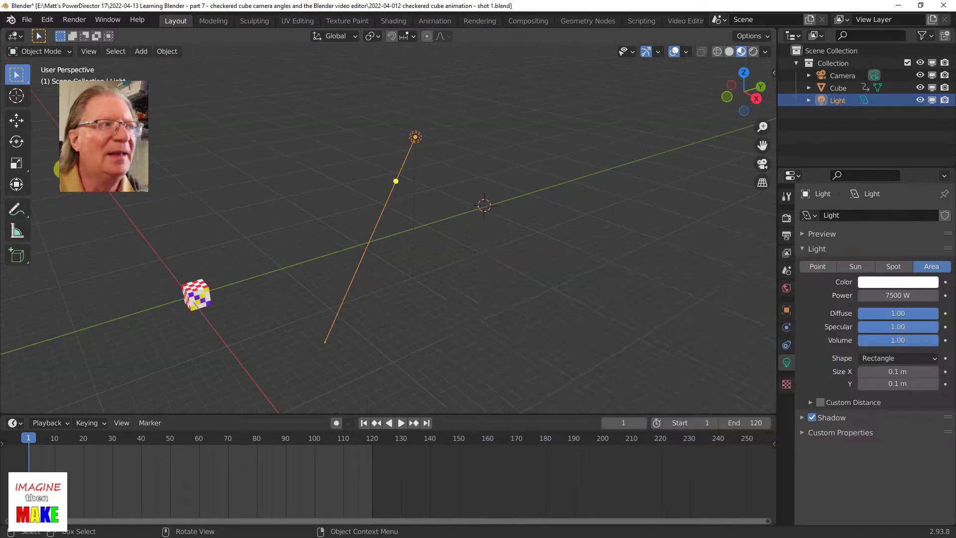
key("space")
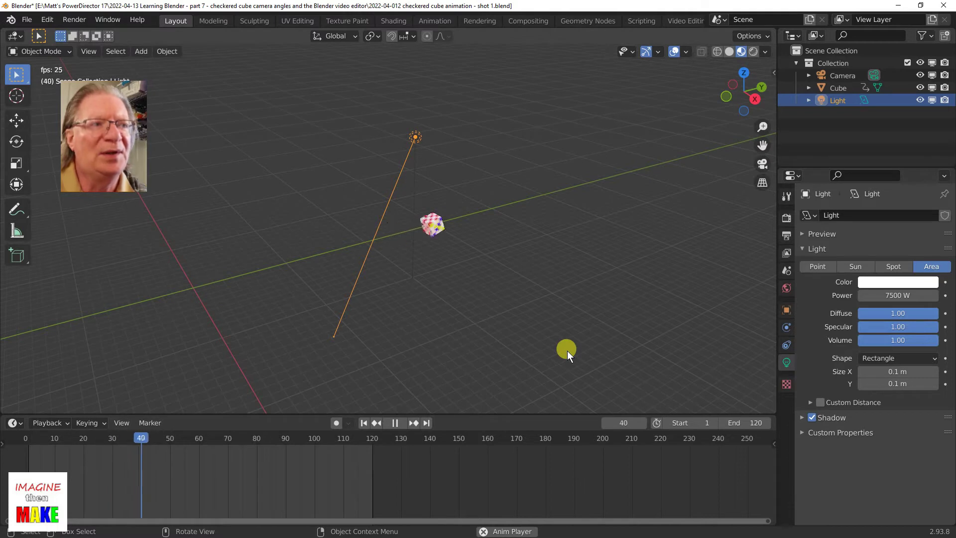
Stop playback at frame 1, then look through the scene camera and orbit around.
left_click(397, 423)
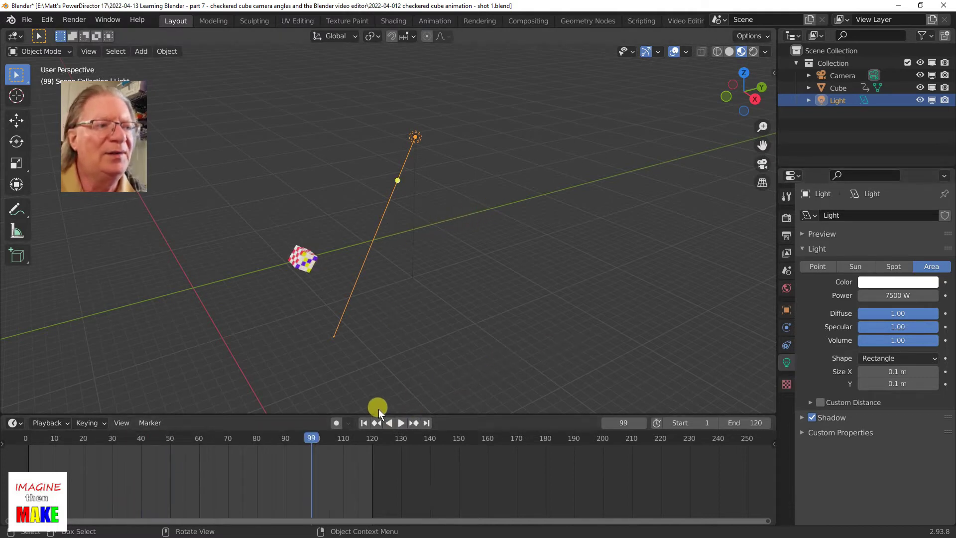
left_click(364, 423)
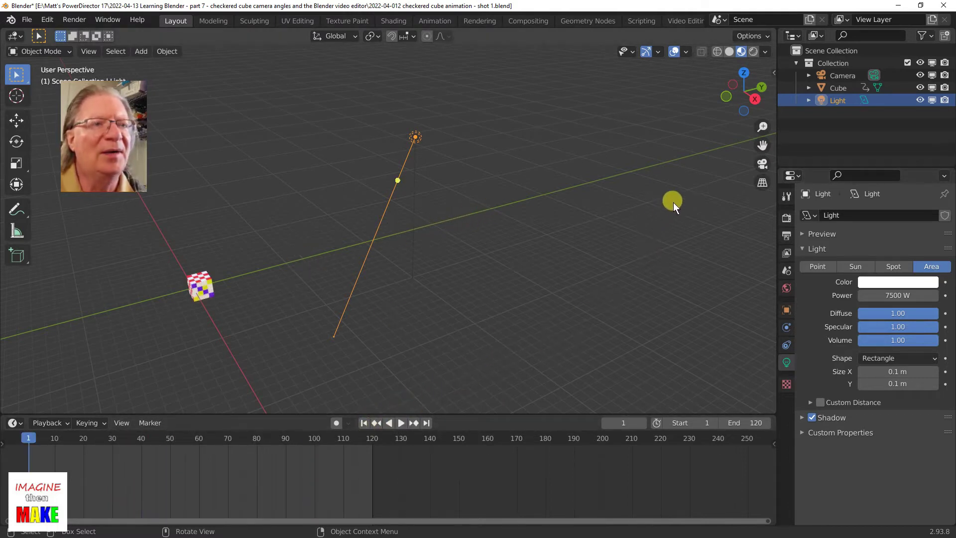
left_click(761, 164)
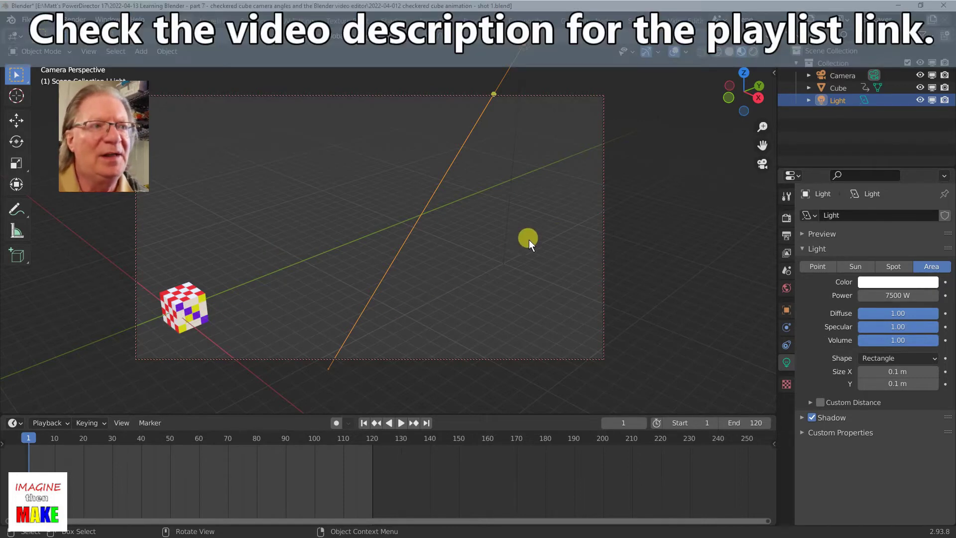
mouse_move(533, 231)
middle_mouse_down()
mouse_move(519, 249)
mouse_move(484, 224)
mouse_move(468, 189)
middle_mouse_up()
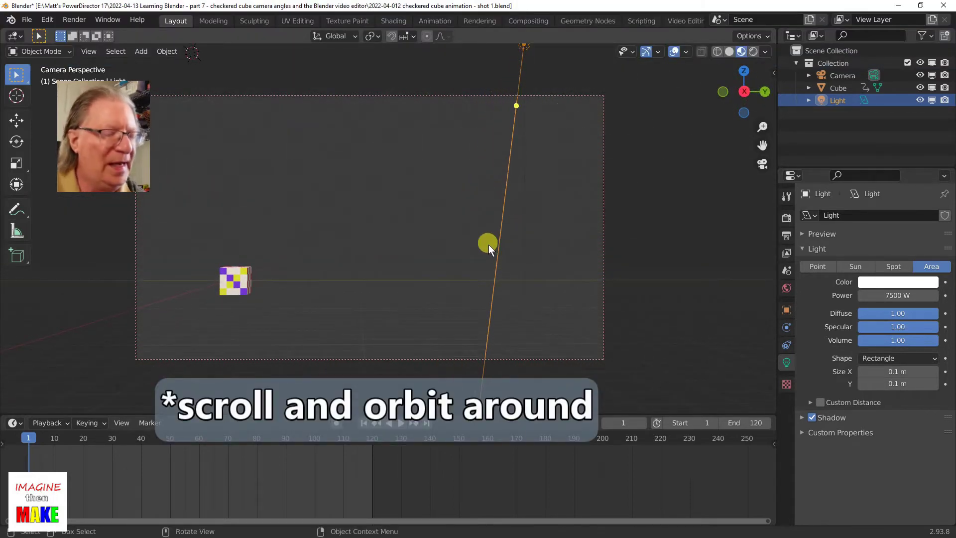
mouse_move(488, 245)
middle_mouse_down()
mouse_move(506, 245)
mouse_move(478, 240)
mouse_move(442, 267)
mouse_move(441, 291)
mouse_move(429, 295)
middle_mouse_up()
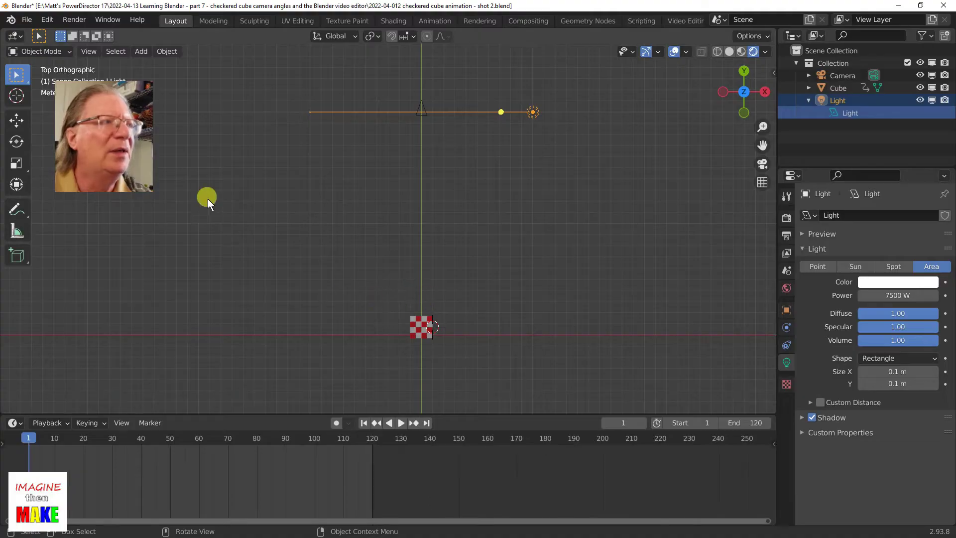
Switch to Select Box and select the Camera in the Outliner.
left_click(17, 94)
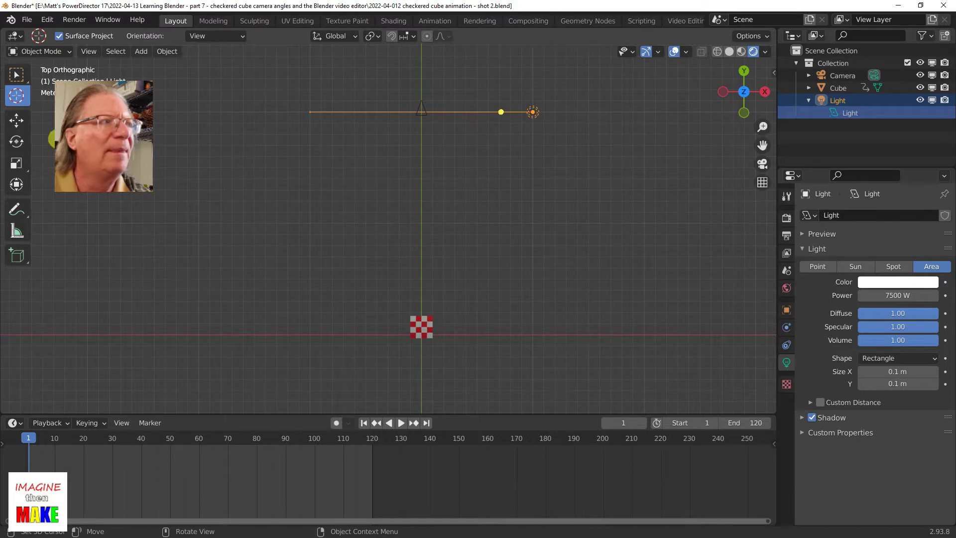
left_click(17, 69)
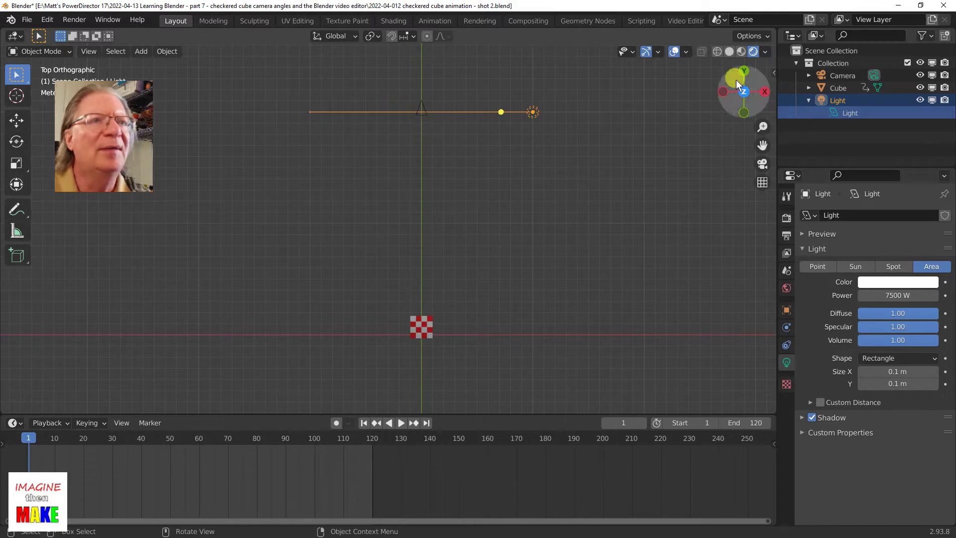
left_click(827, 75)
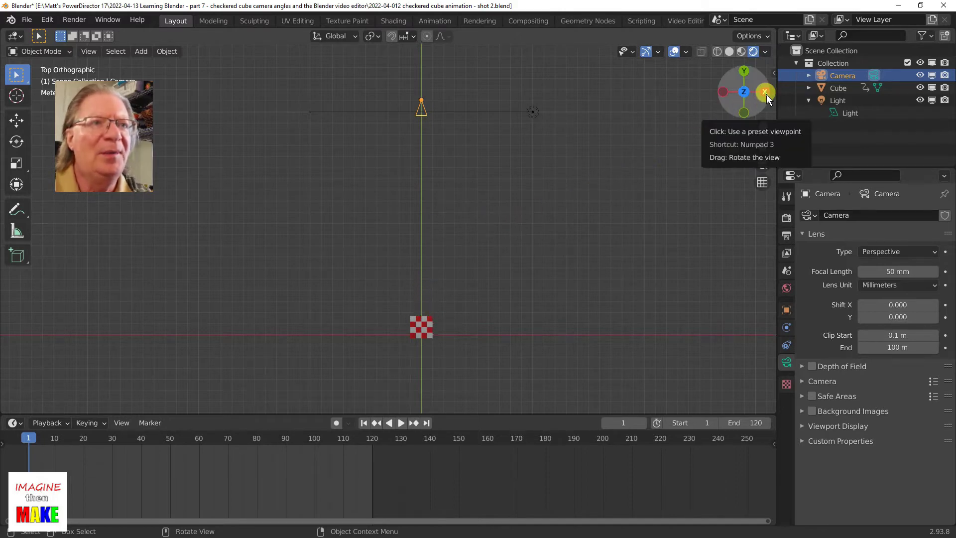
Orbit and pan the viewport into perspective, framing both the cube and camera.
mouse_move(766, 94)
left_mouse_down()
mouse_move(747, 127)
mouse_move(743, 93)
mouse_move(723, 109)
left_mouse_up()
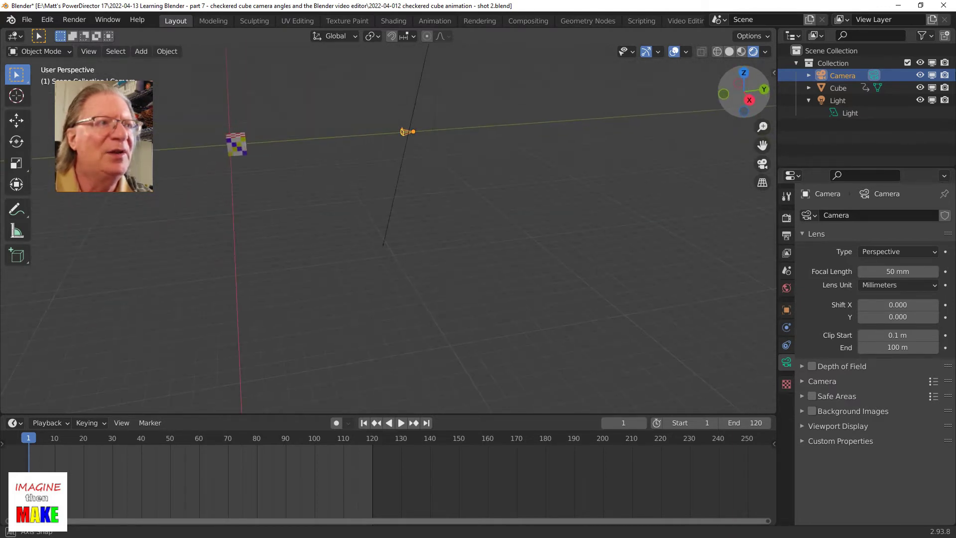
middle_click_drag(632, 156, 668, 297, "shift")
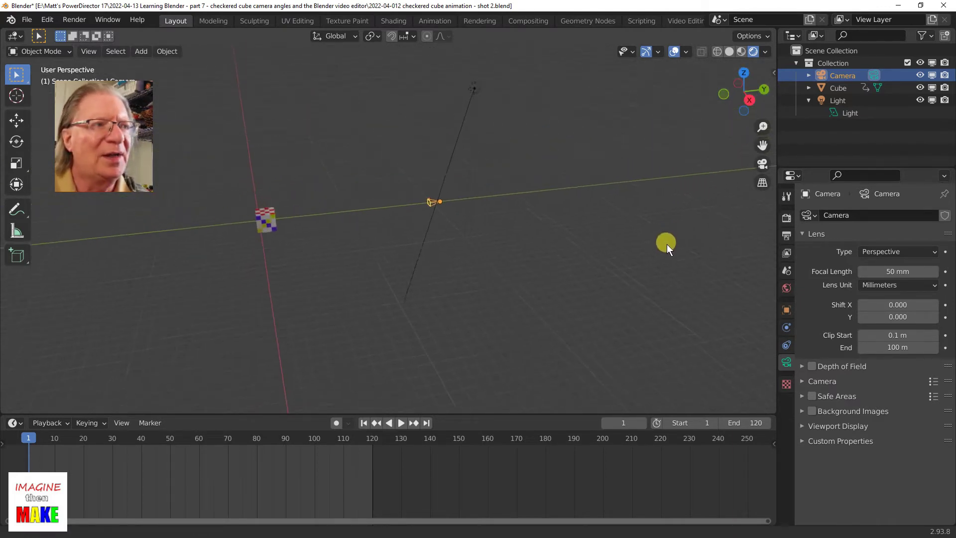
scroll(319, 260, "up", 2)
scroll(319, 261, "up", 2)
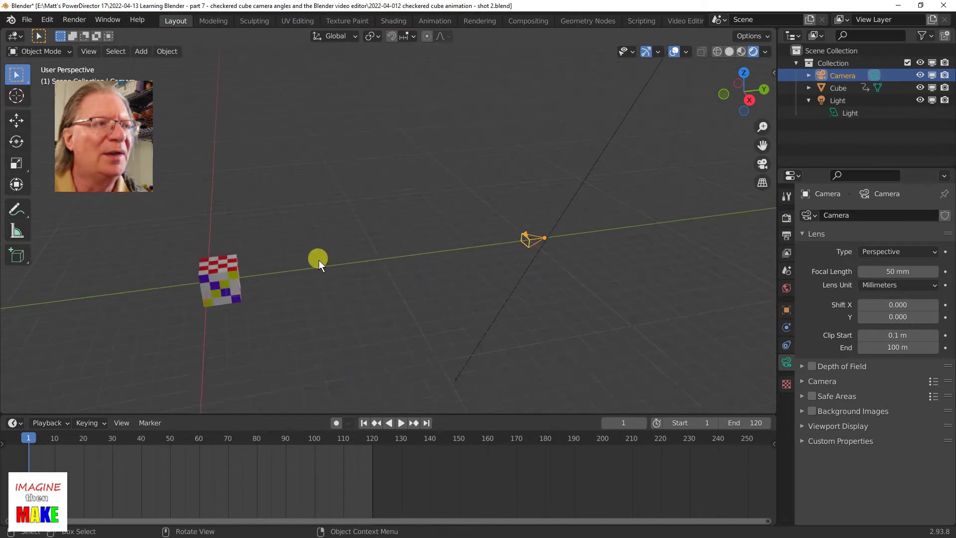
scroll(319, 260, "up", 1)
mouse_move(358, 277)
middle_mouse_down("shift")
mouse_move(383, 235)
mouse_move(400, 233)
middle_mouse_up("shift")
scroll(383, 238, "up", 1)
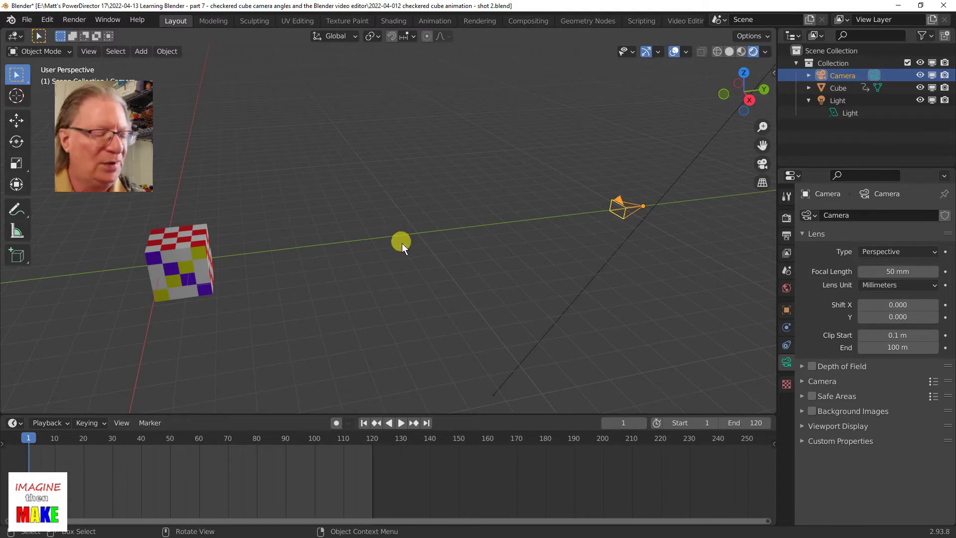
middle_click_drag(401, 244, 292, 255)
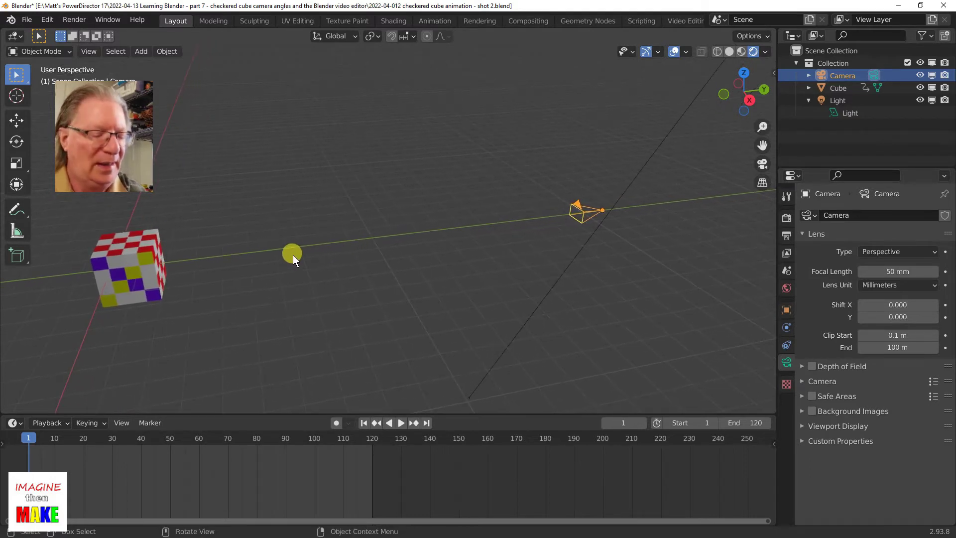
Show the camera's Transform sidebar values and switch to Wireframe shading with X-ray on.
key("n")
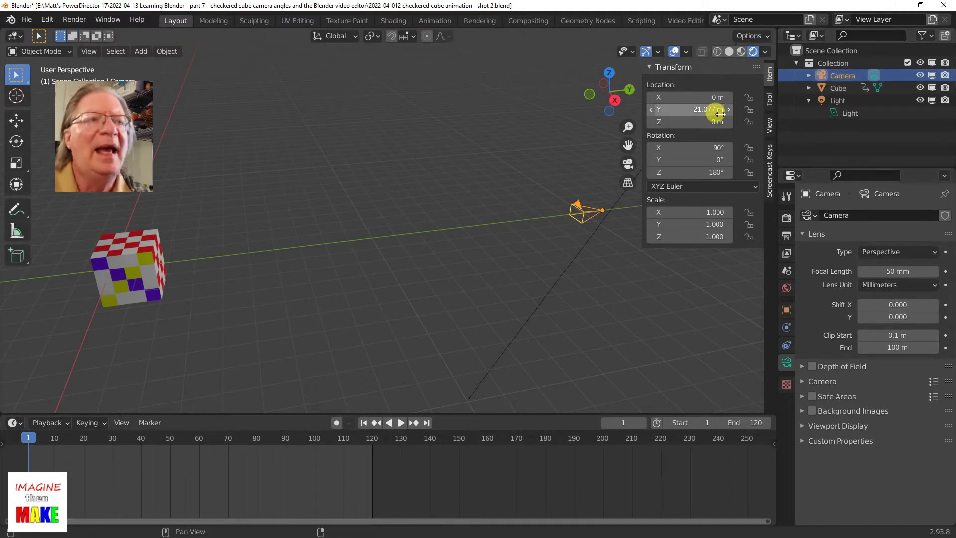
key("n")
key("n")
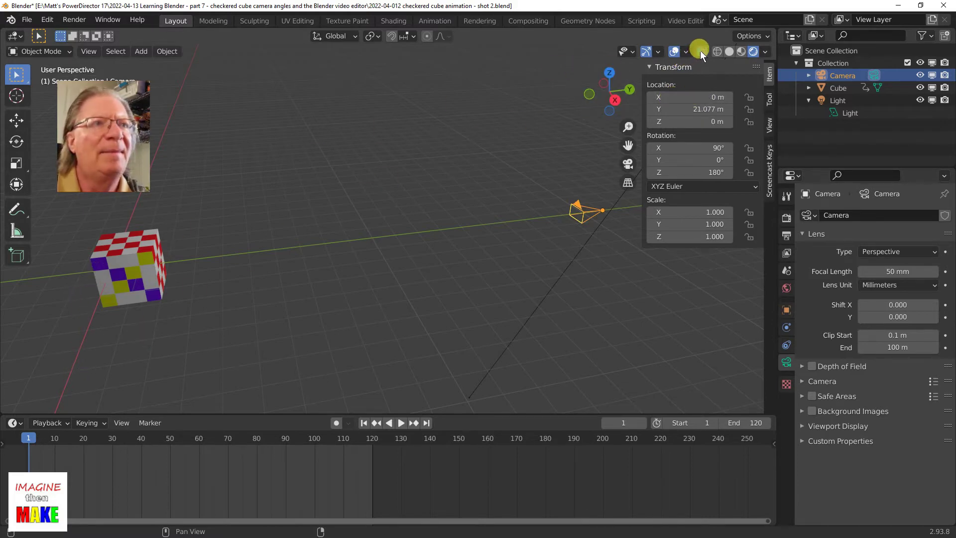
left_click(715, 51)
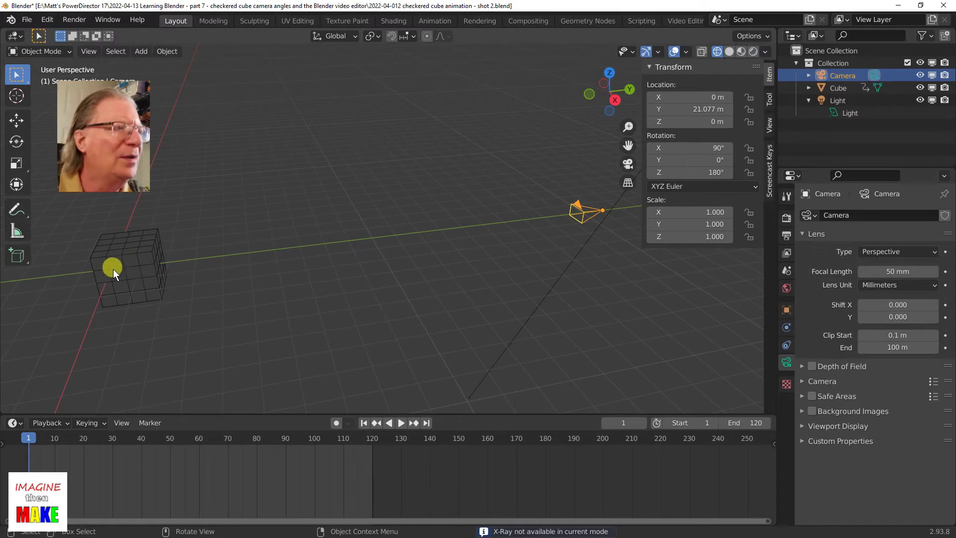
left_click(706, 53)
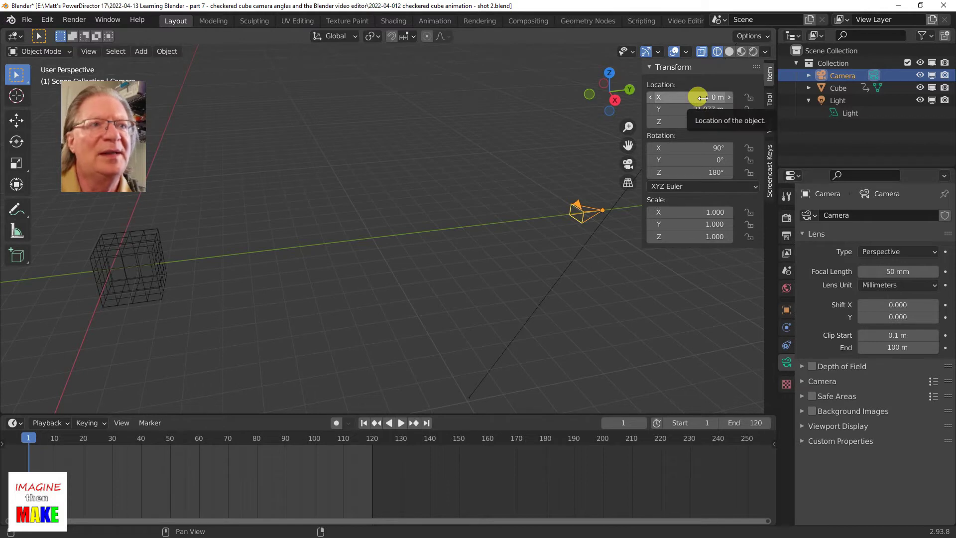
Move the camera to Y 10 m, raise it to Z 15 m, then drop Z back to 0 m.
left_click(702, 109)
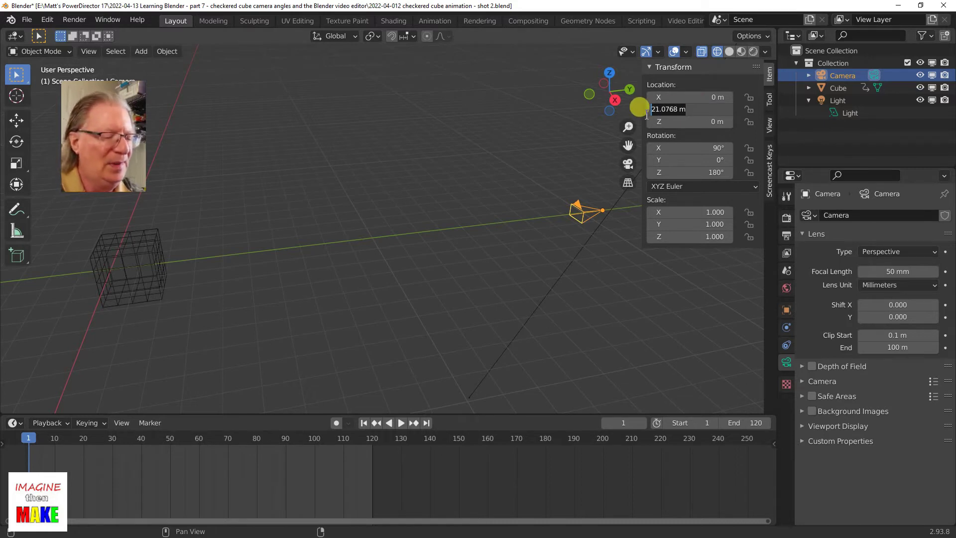
type("10")
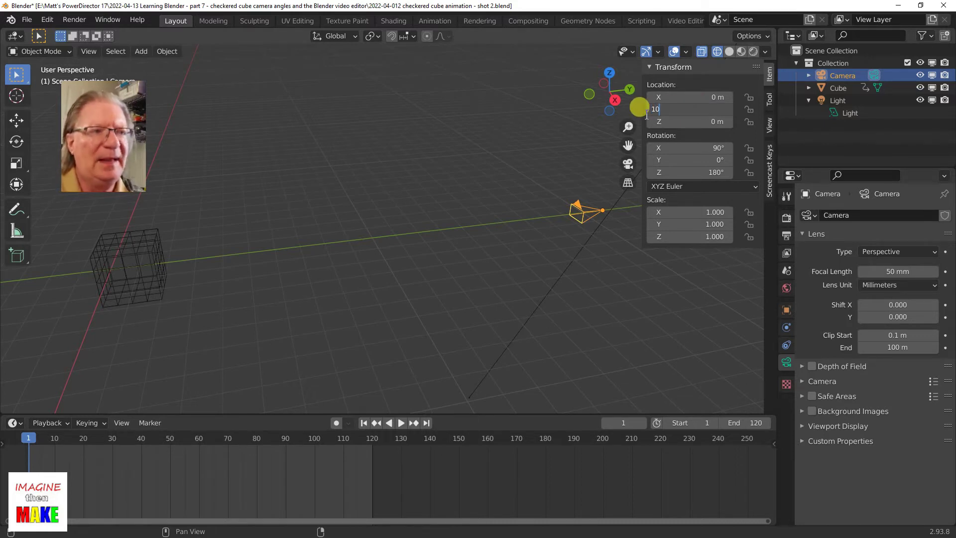
key("Return")
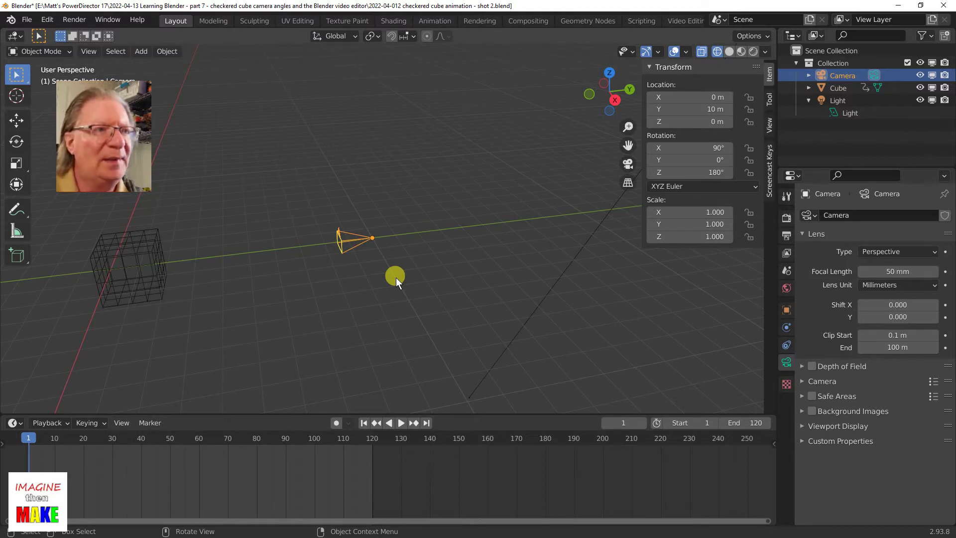
left_click(672, 121)
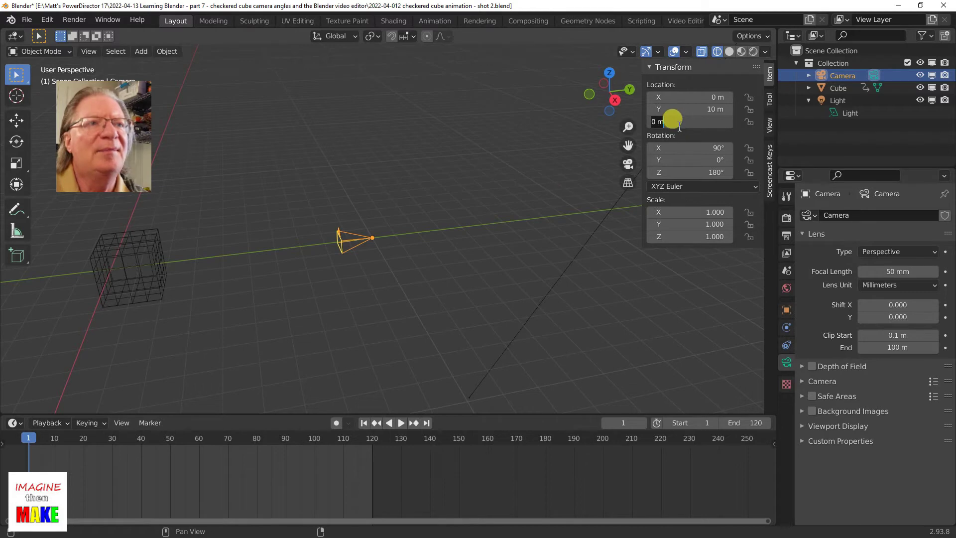
type("15")
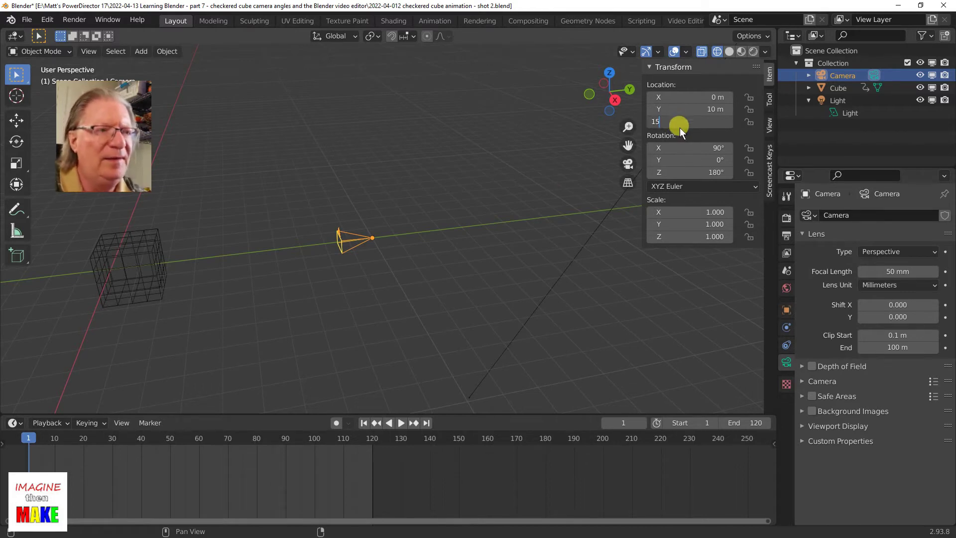
key("Return")
scroll(441, 216, "down", 3)
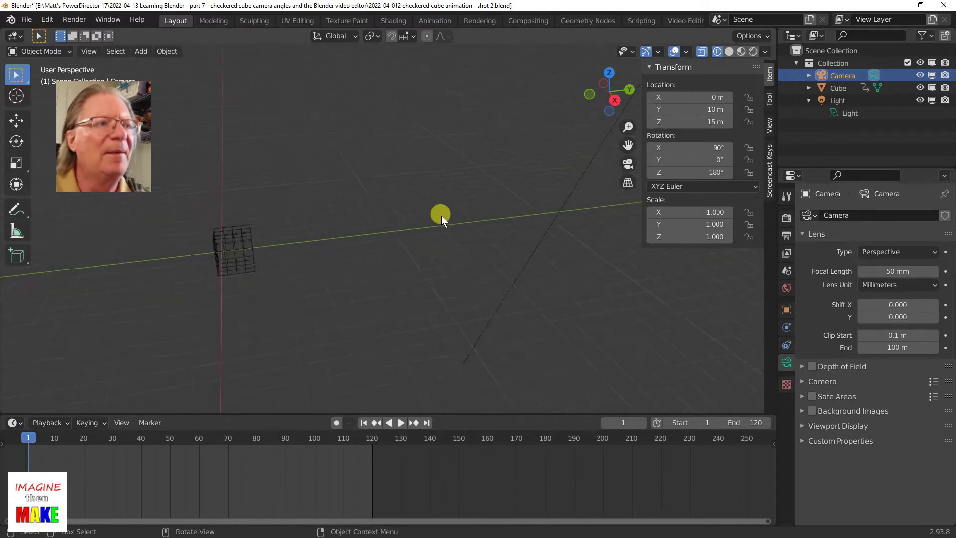
scroll(441, 216, "down", 3)
scroll(441, 216, "down", 3)
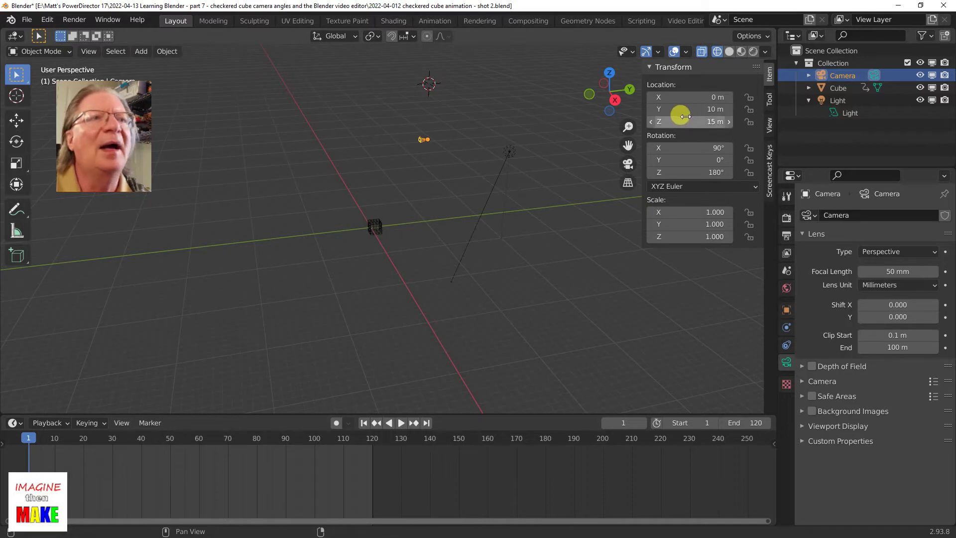
left_click(706, 121)
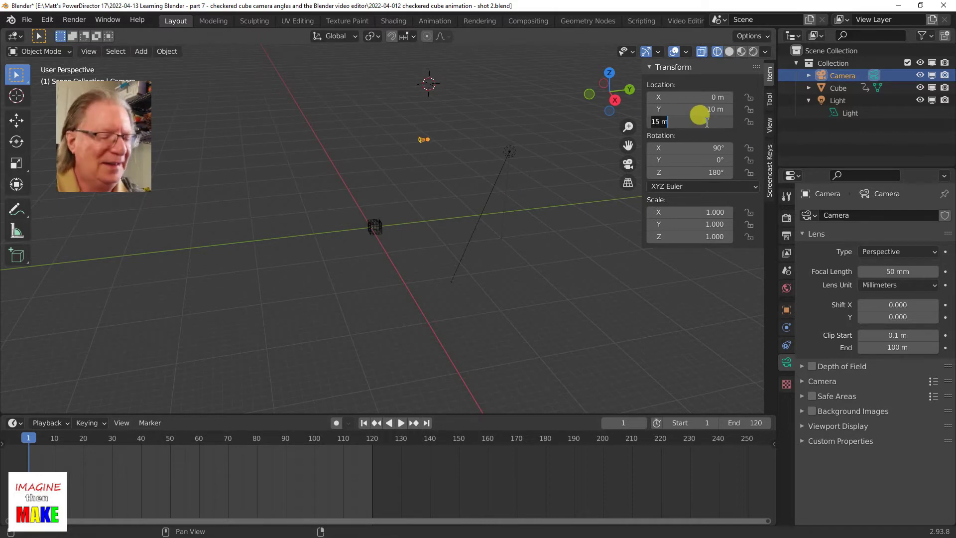
type("0")
key("Return")
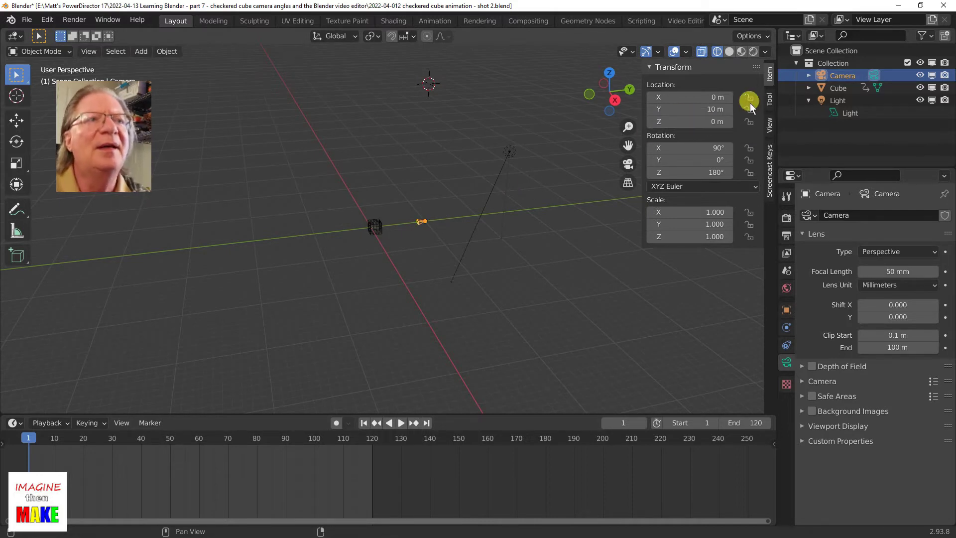
Push the camera out to Y 15 m, check its position, then set Y to 20 m.
left_click(694, 110)
type("15")
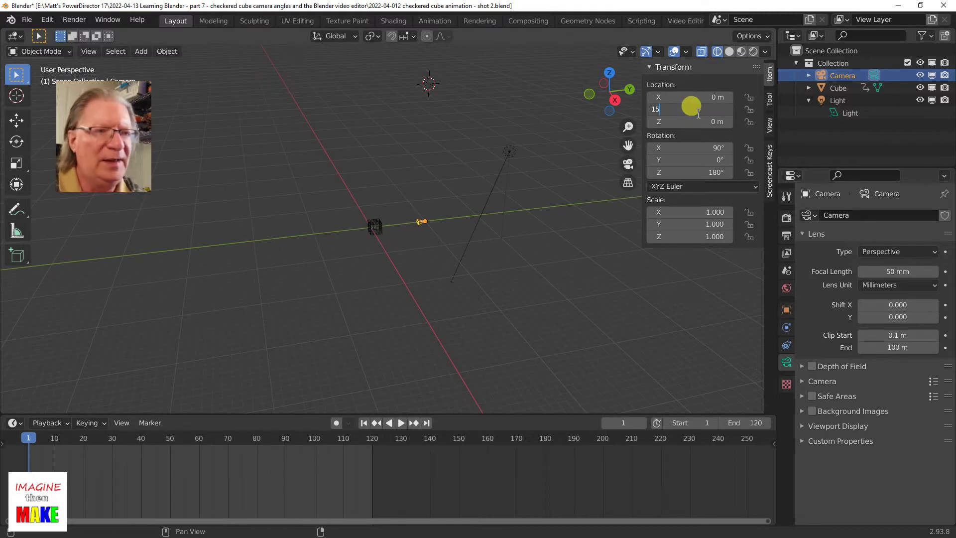
key("Return")
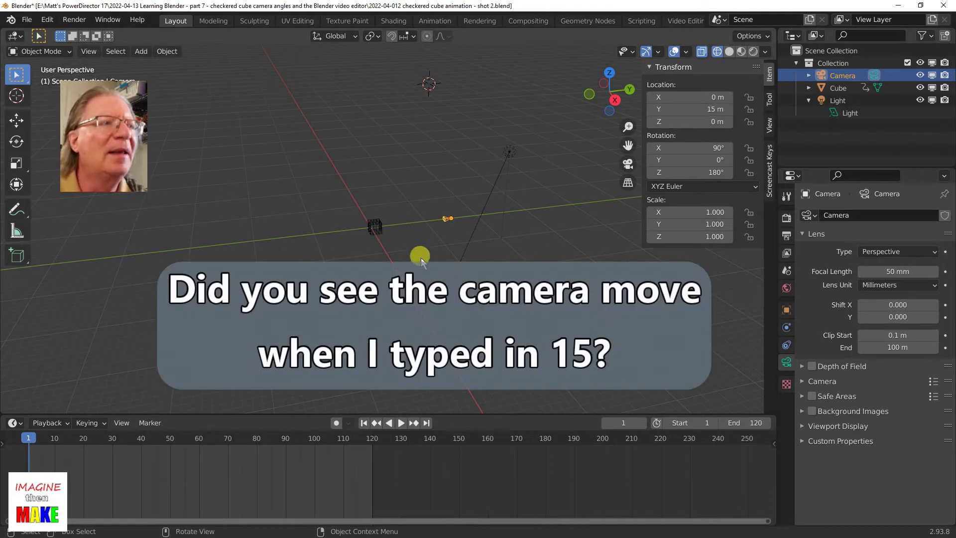
mouse_move(420, 258)
middle_mouse_down()
mouse_move(383, 360)
mouse_move(382, 343)
mouse_move(365, 368)
middle_mouse_up()
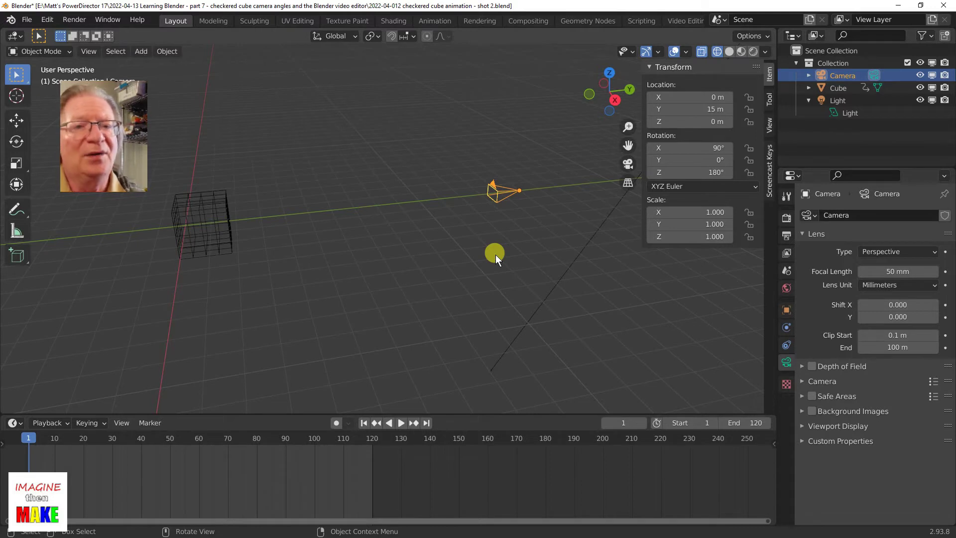
left_click(678, 109)
type("20")
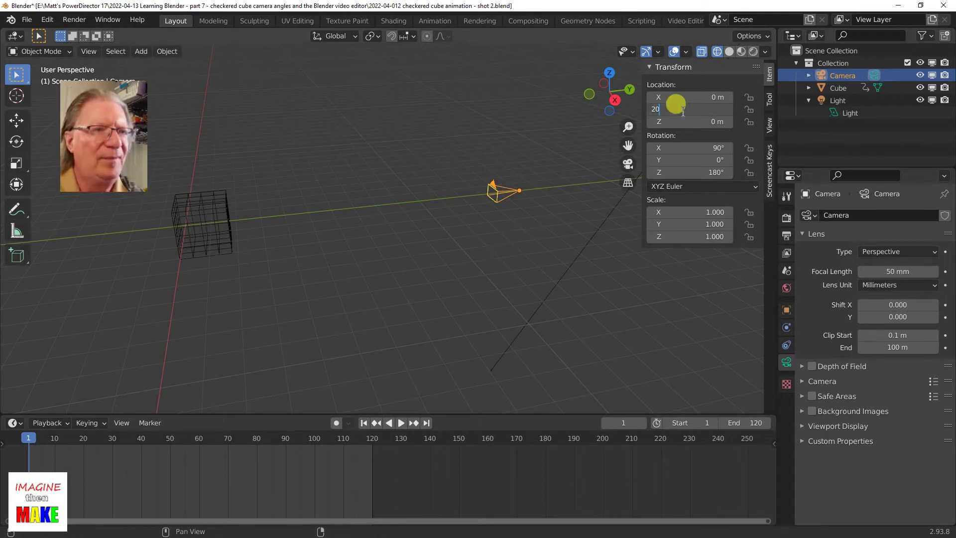
key("Return")
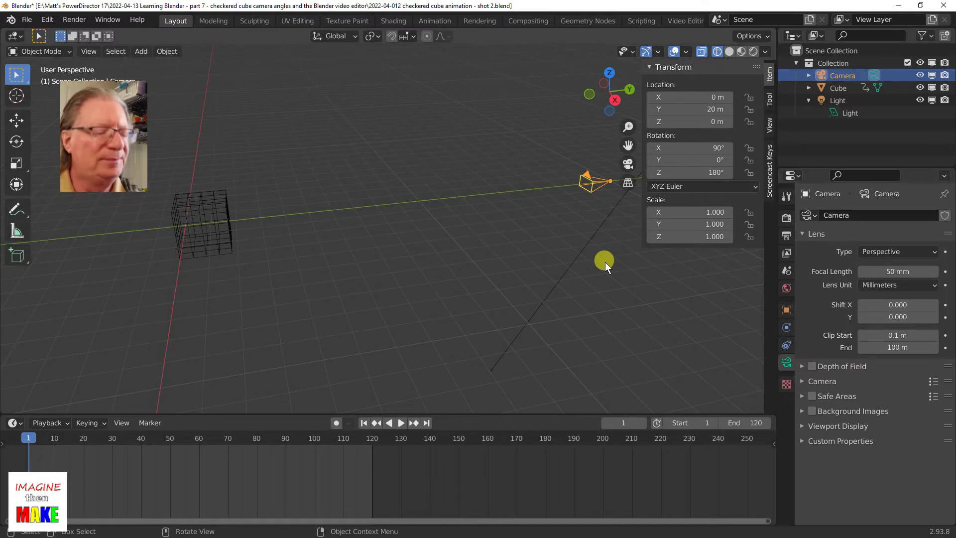
Hide the sidebar, look through the camera in rendered shading, and select the cube.
key("n")
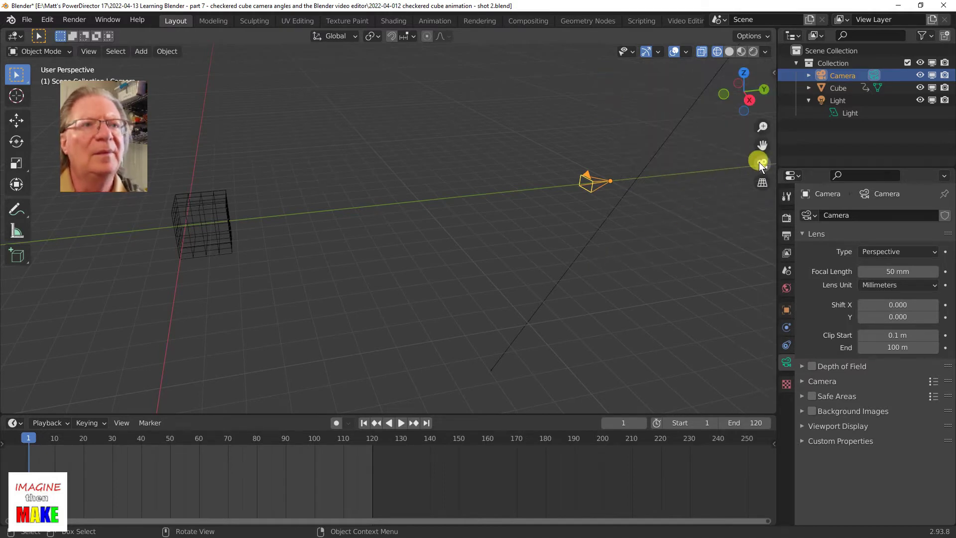
left_click(761, 163)
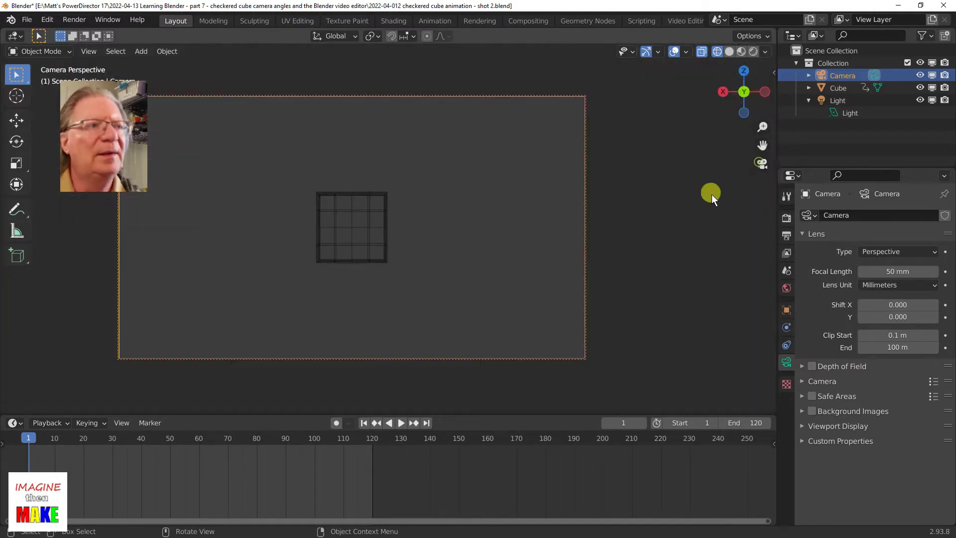
left_click(753, 51)
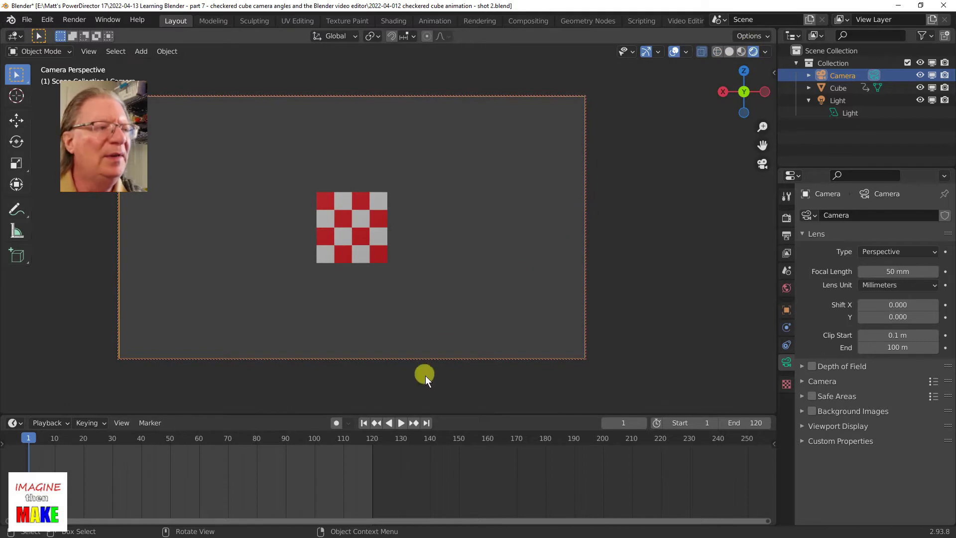
left_click(341, 238)
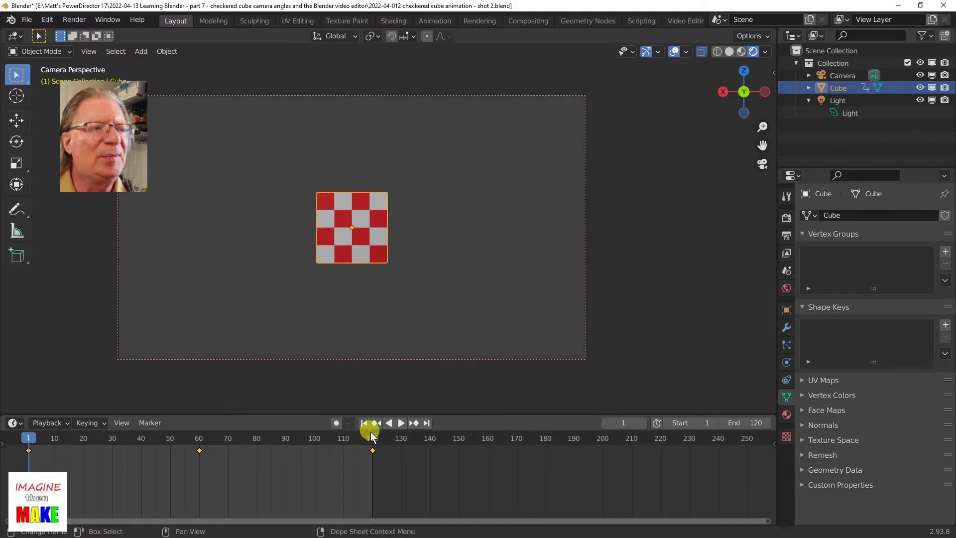
Play the cube animation to frame 120 and jump back to frame 1.
left_click(400, 422)
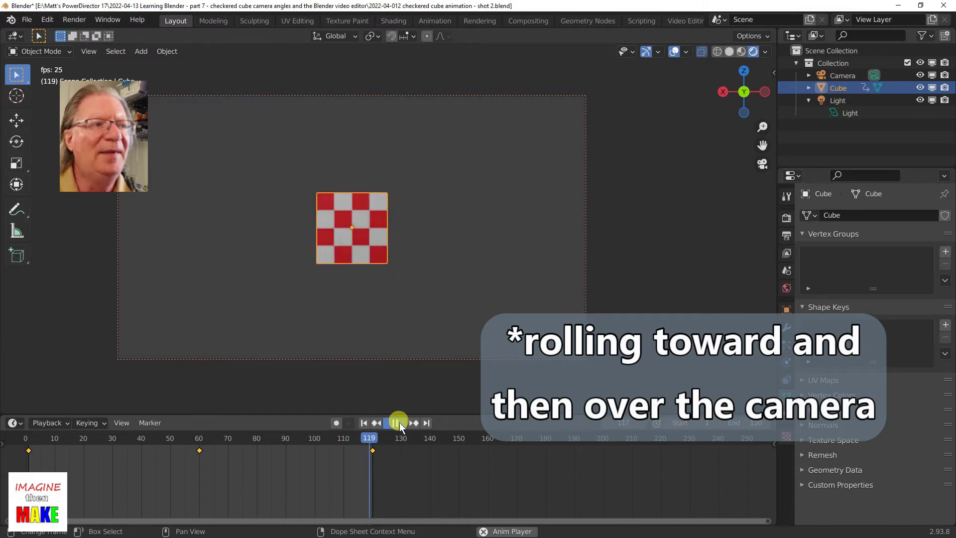
left_click(401, 423)
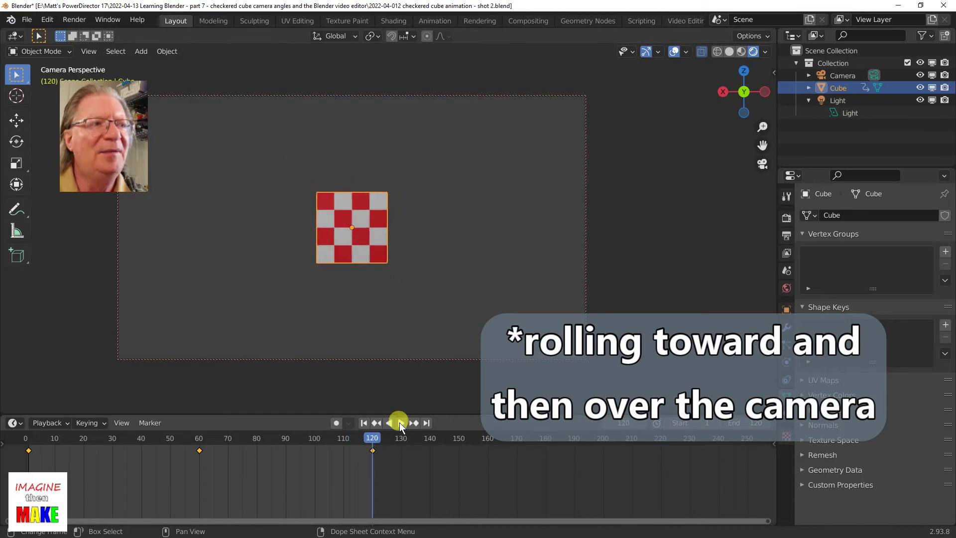
left_click(364, 422)
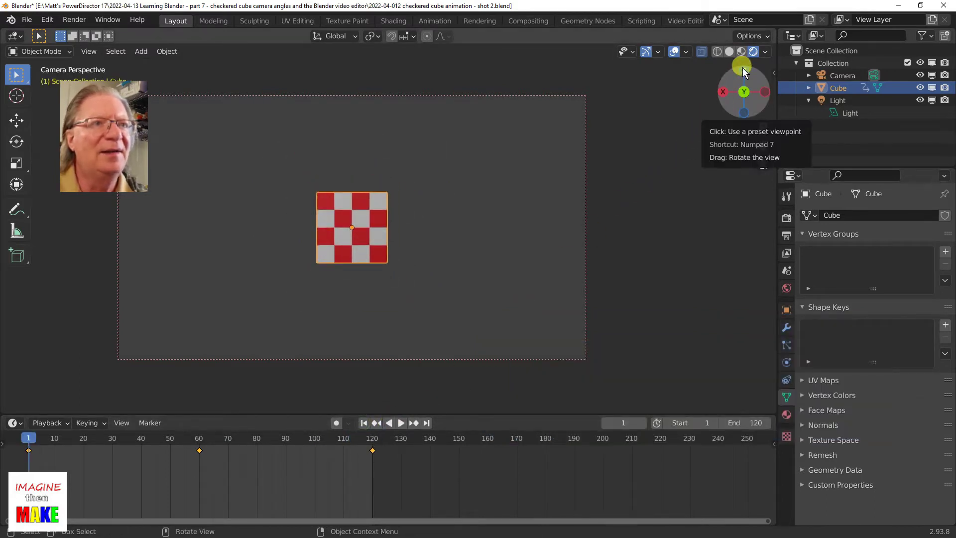
mouse_move(742, 67)
left_mouse_down()
mouse_move(737, 105)
mouse_move(740, 80)
left_mouse_up()
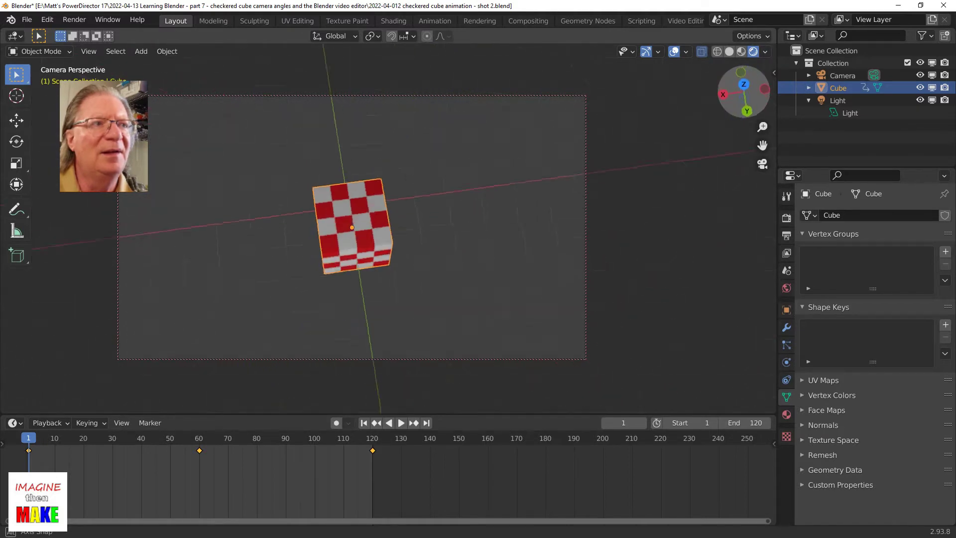
From top view, show the sidebar and select Camera (location 6.6381, 8.1402, 16.524 m).
left_click(739, 80)
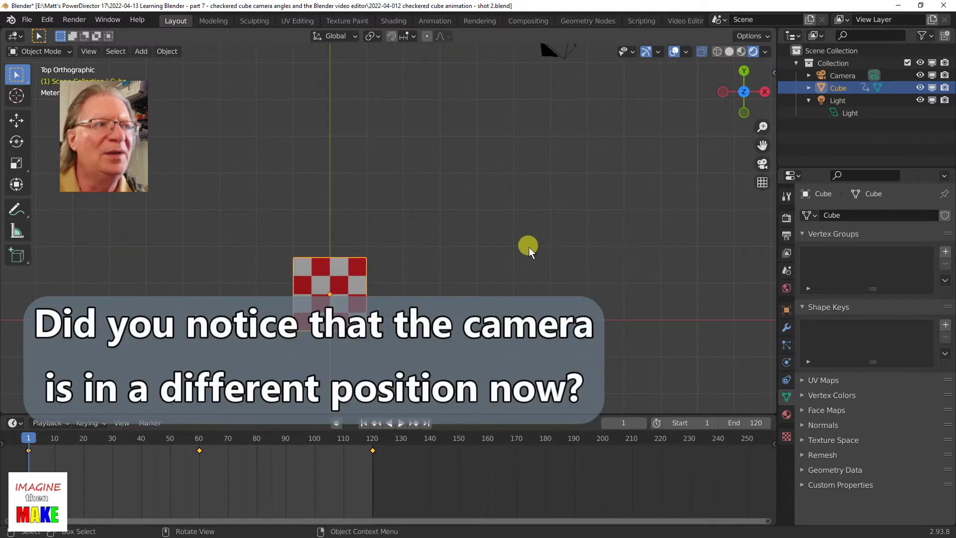
scroll(526, 237, "down", 1)
scroll(526, 237, "down", 1)
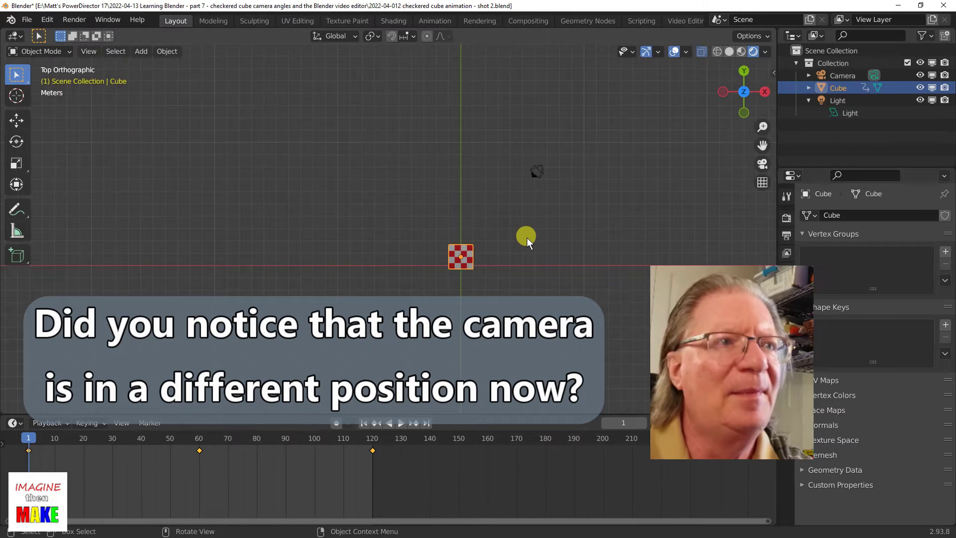
middle_click_drag(549, 230, 511, 337, "shift")
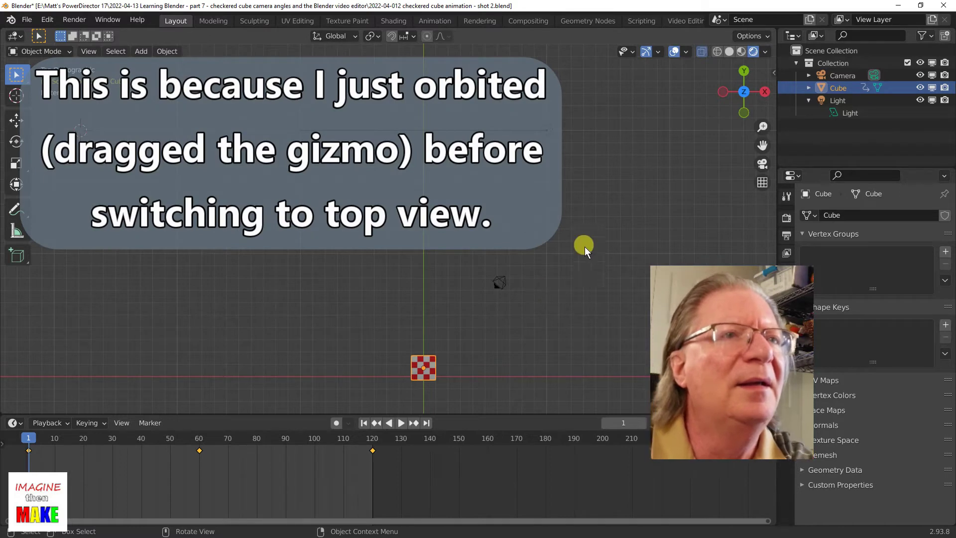
key("n")
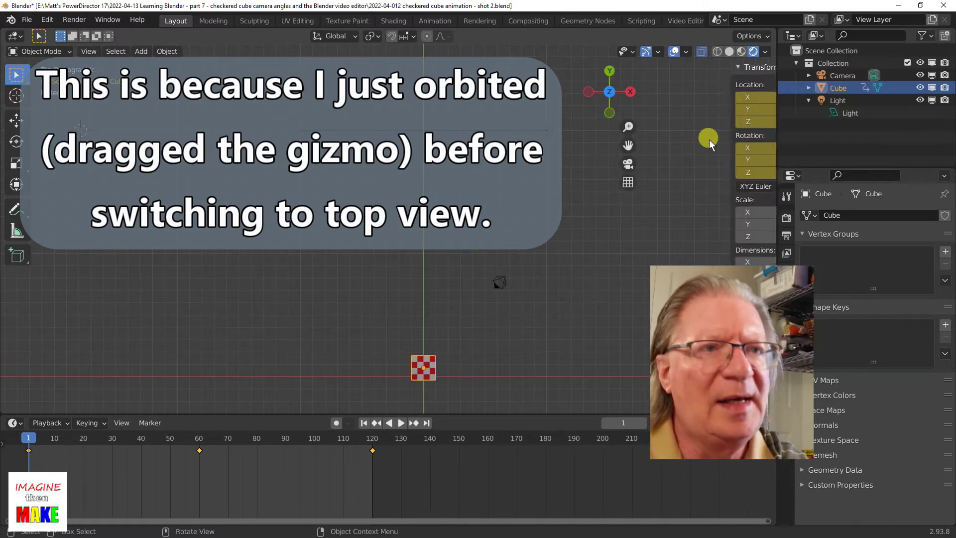
left_click(838, 78)
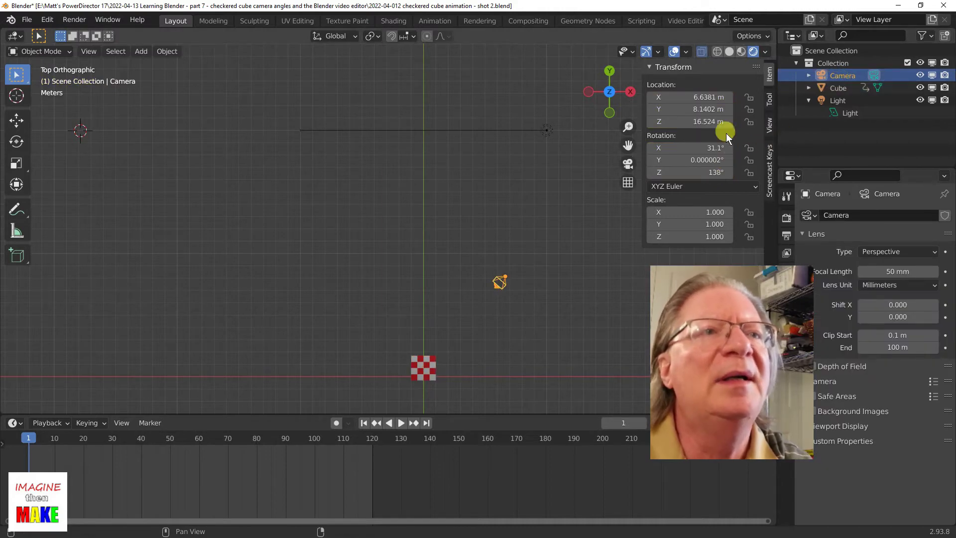
Set the camera location to X 0, Y 20, Z 0 m.
double_click(705, 98)
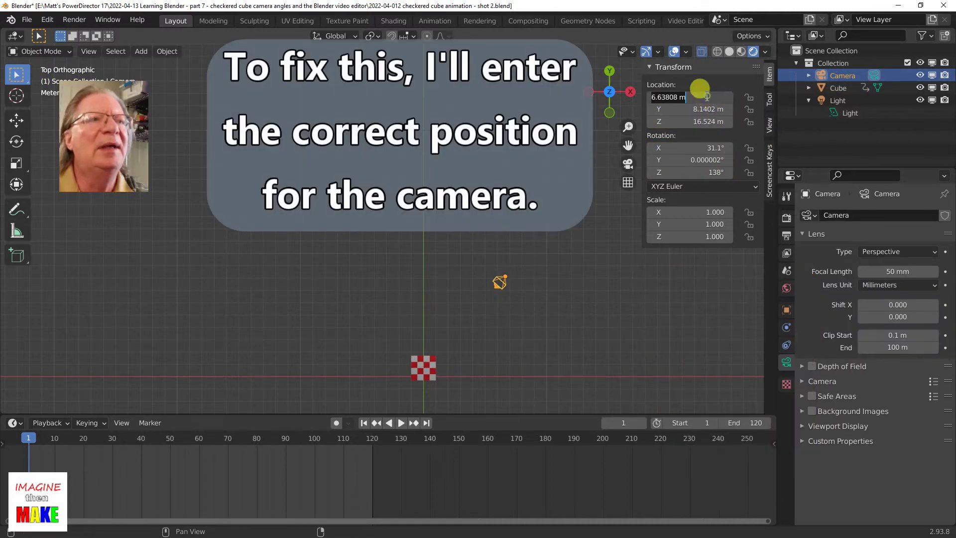
type("0")
key("Return")
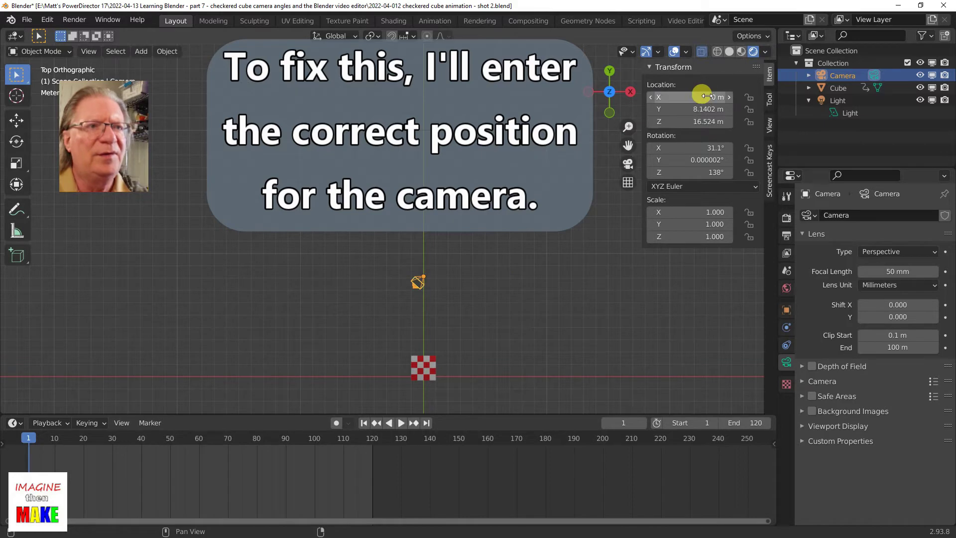
double_click(698, 109)
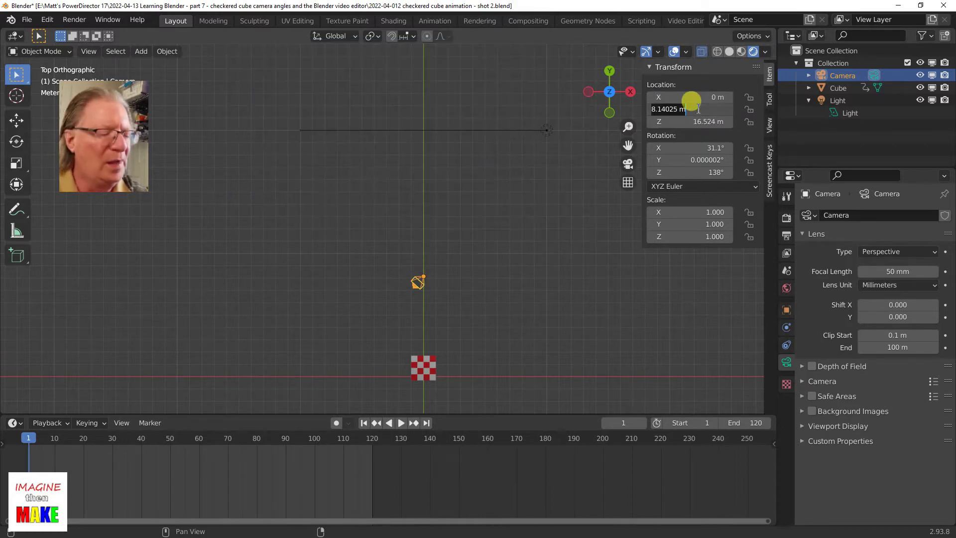
type("20")
key("Return")
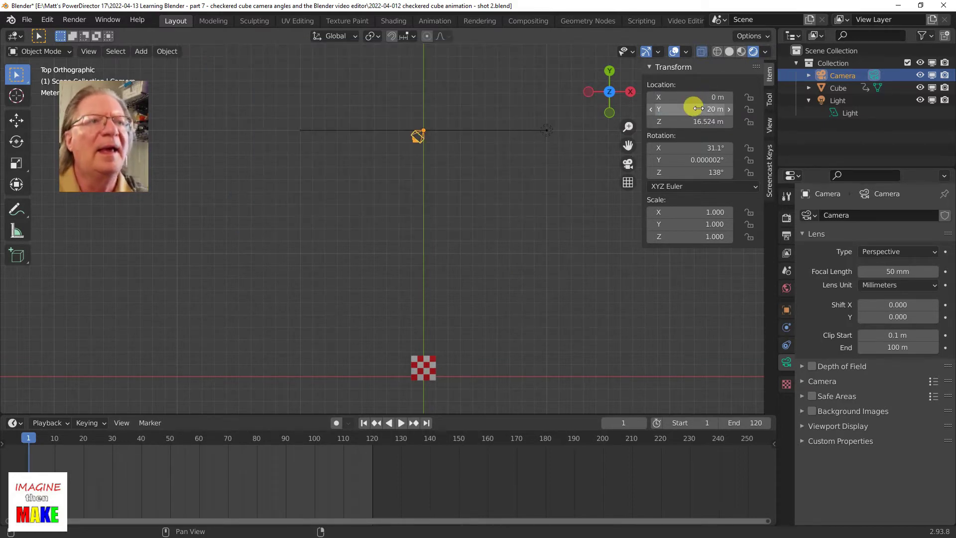
double_click(691, 121)
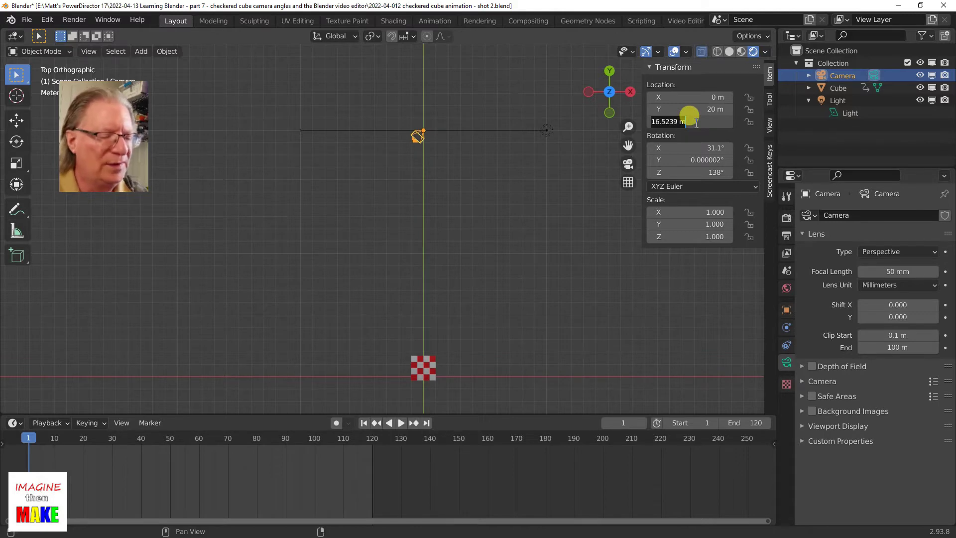
type("0")
key("Return")
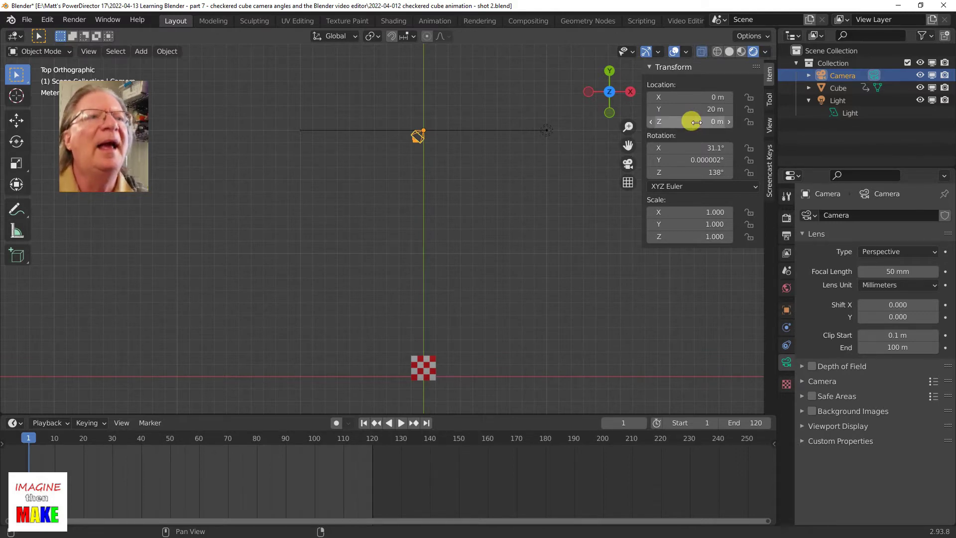
Set the camera's X, Y and Z rotation to 0°.
double_click(697, 147)
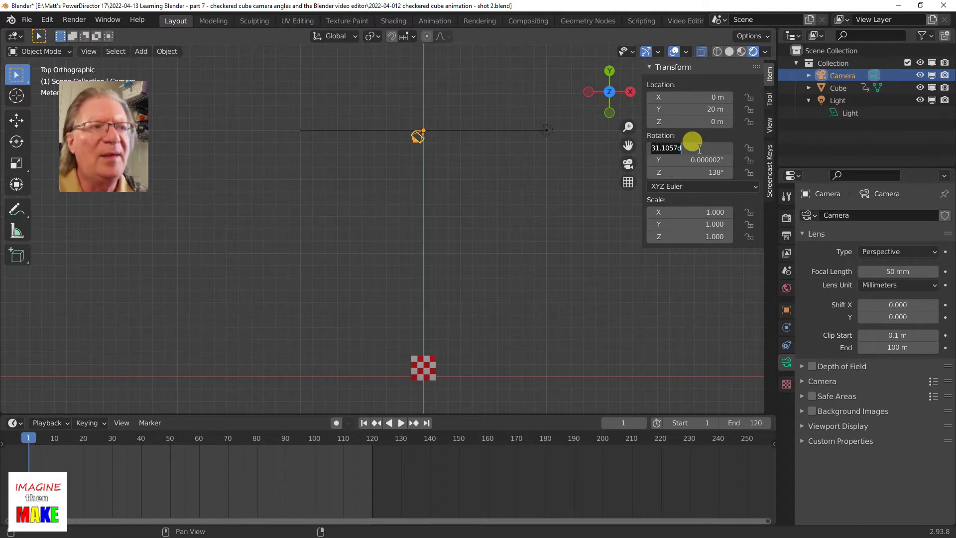
type("0")
key("Return")
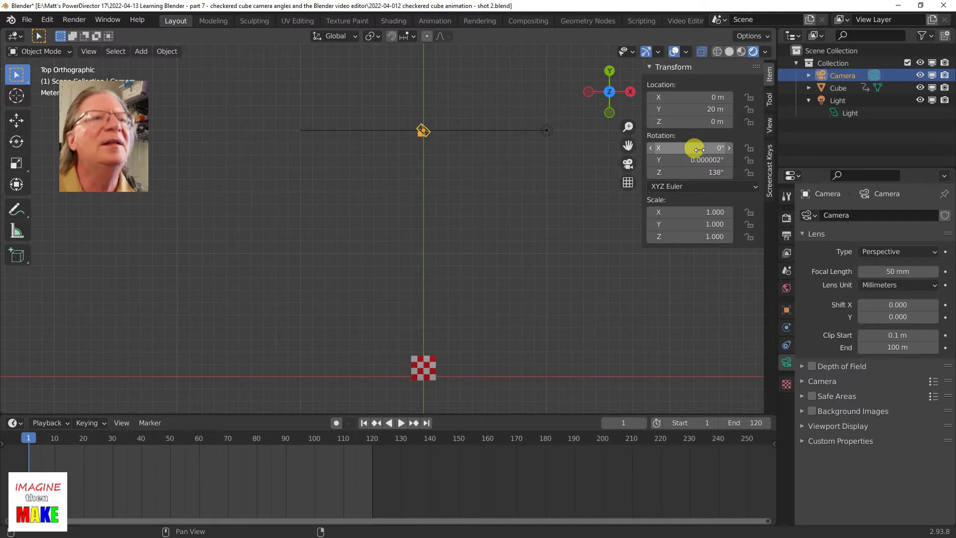
double_click(694, 158)
type("0")
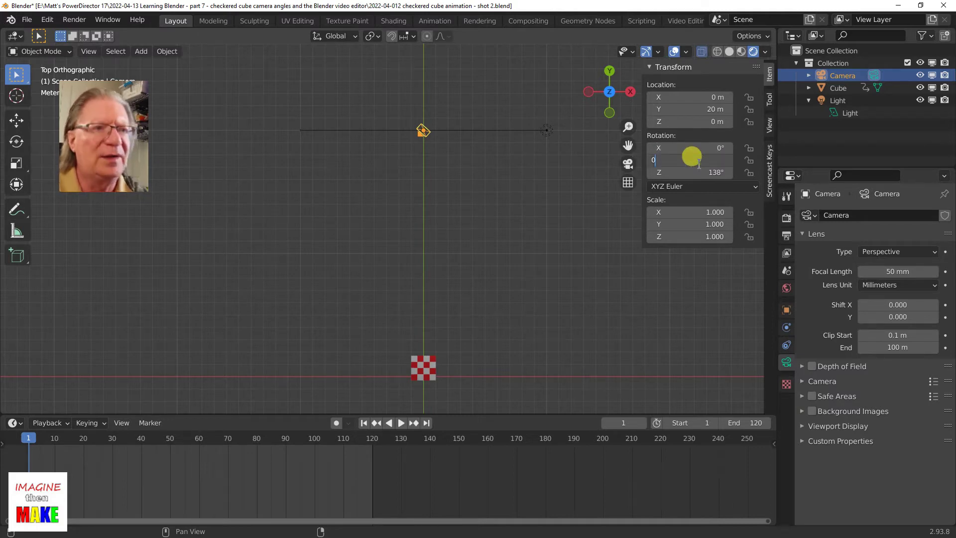
key("Return")
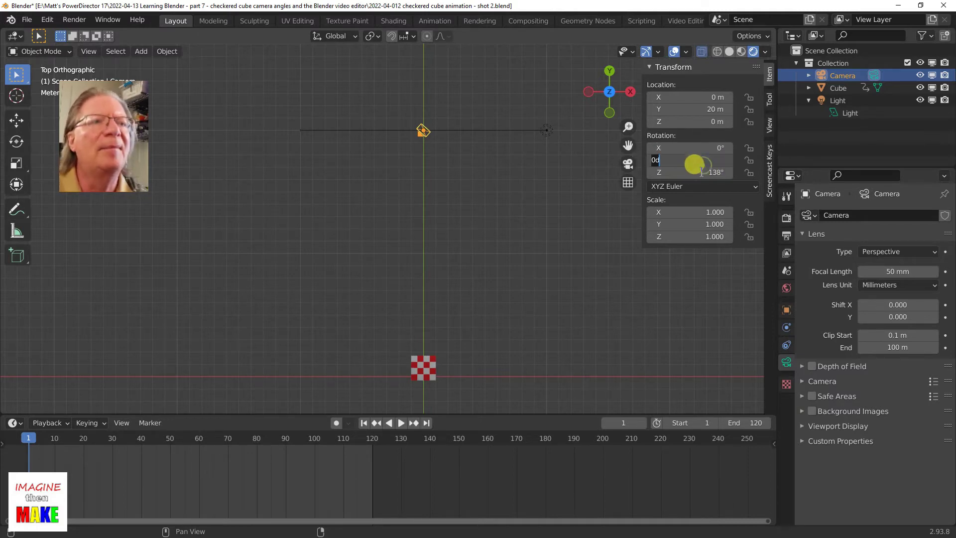
double_click(698, 172)
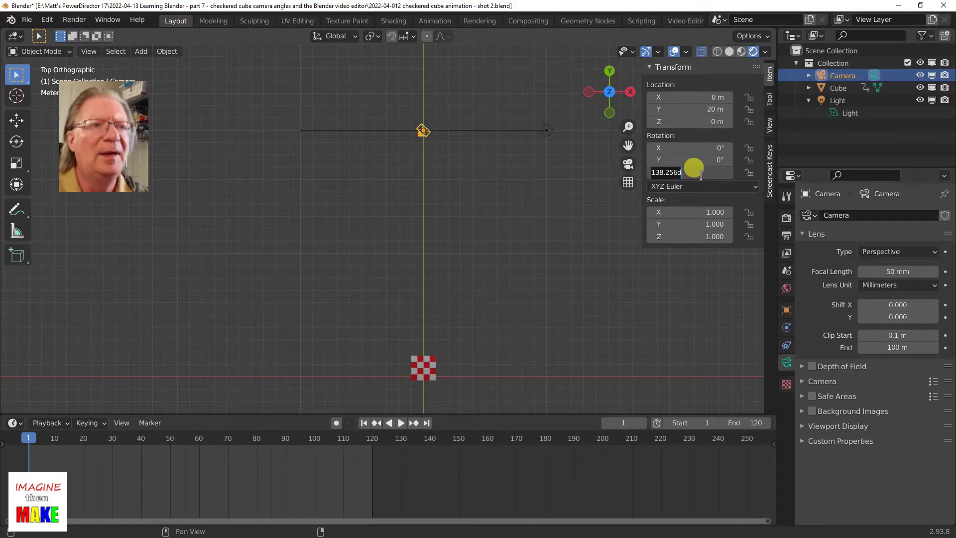
type("0")
key("Return")
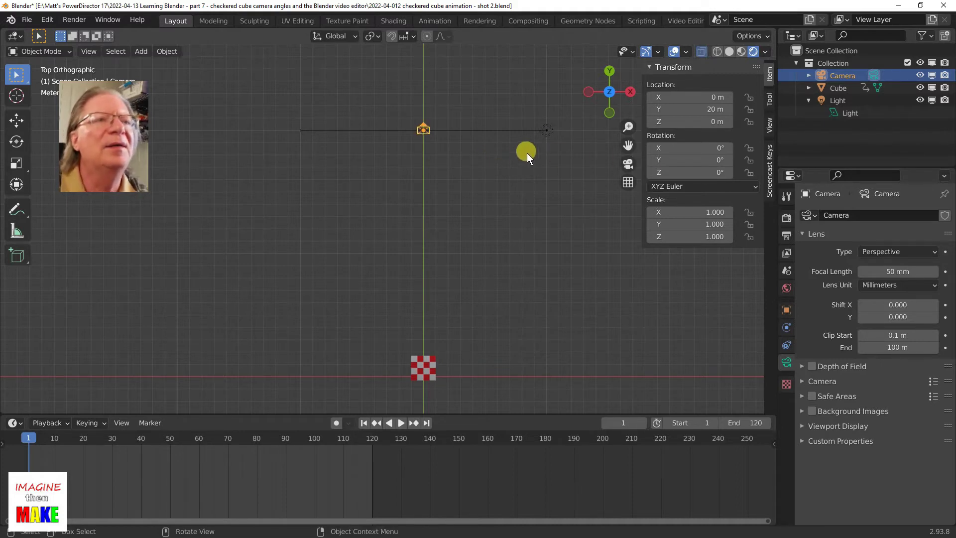
Tilt the camera to an X rotation of -90°.
mouse_move(544, 142)
middle_mouse_down()
mouse_move(496, 136)
mouse_move(465, 86)
mouse_move(416, 406)
mouse_move(405, 405)
mouse_move(431, 53)
mouse_move(388, 95)
mouse_move(439, 98)
middle_mouse_up()
scroll(388, 96, "up", 2)
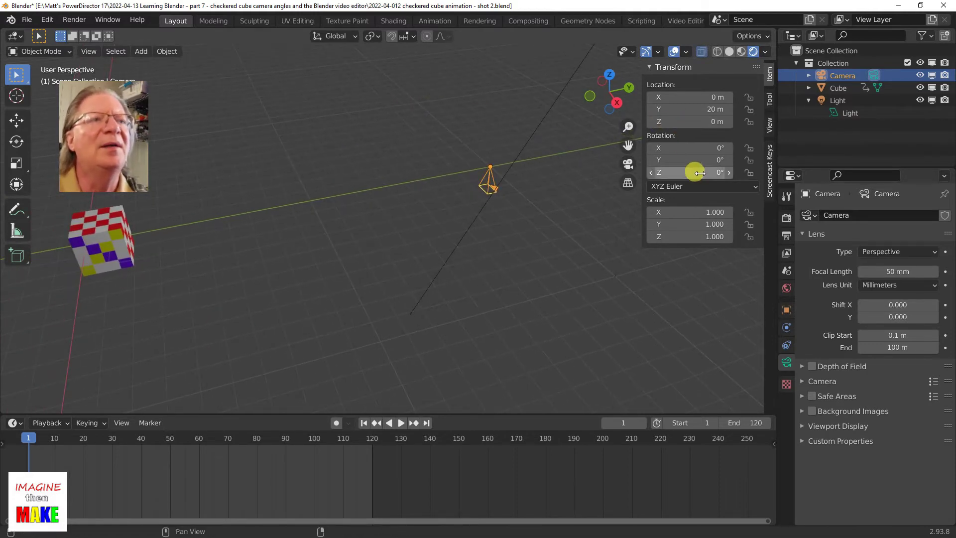
left_click(685, 148)
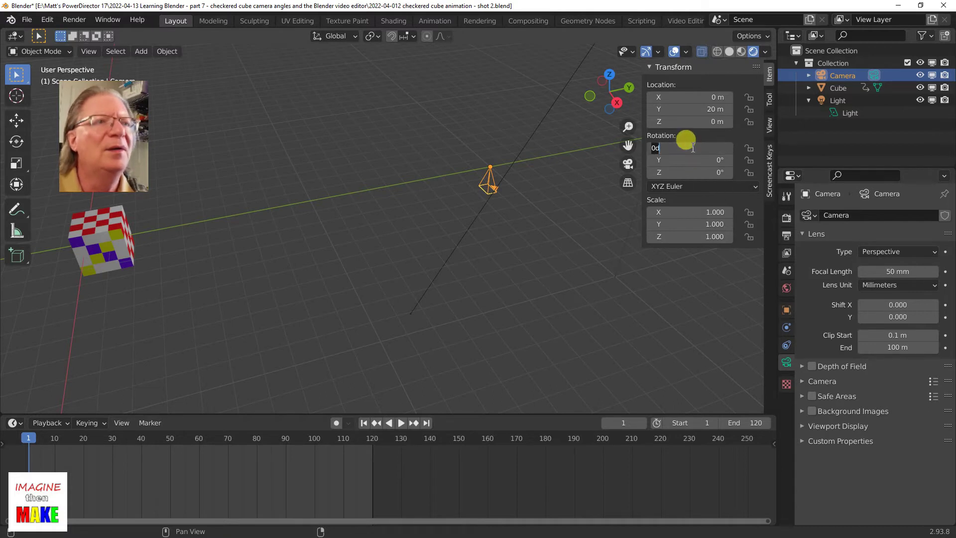
left_click(653, 148)
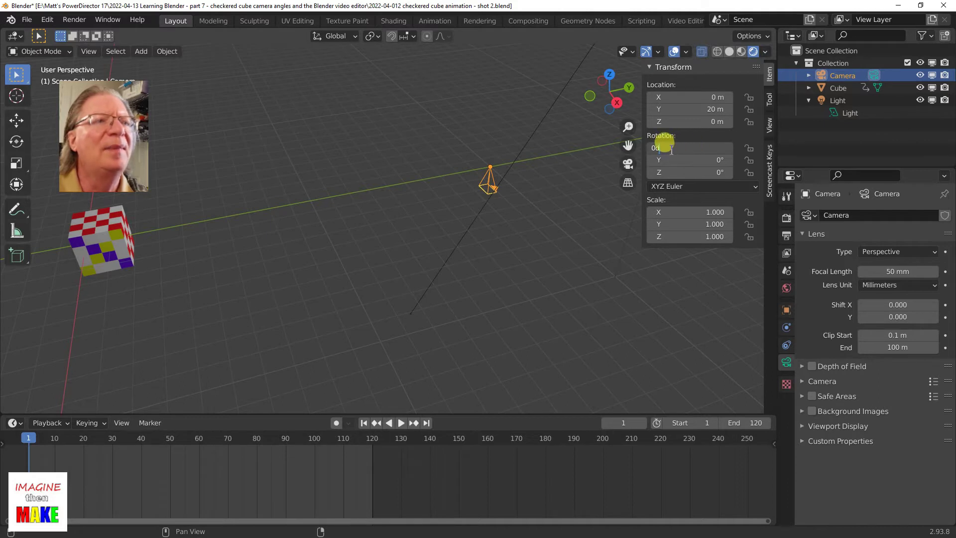
key("Return")
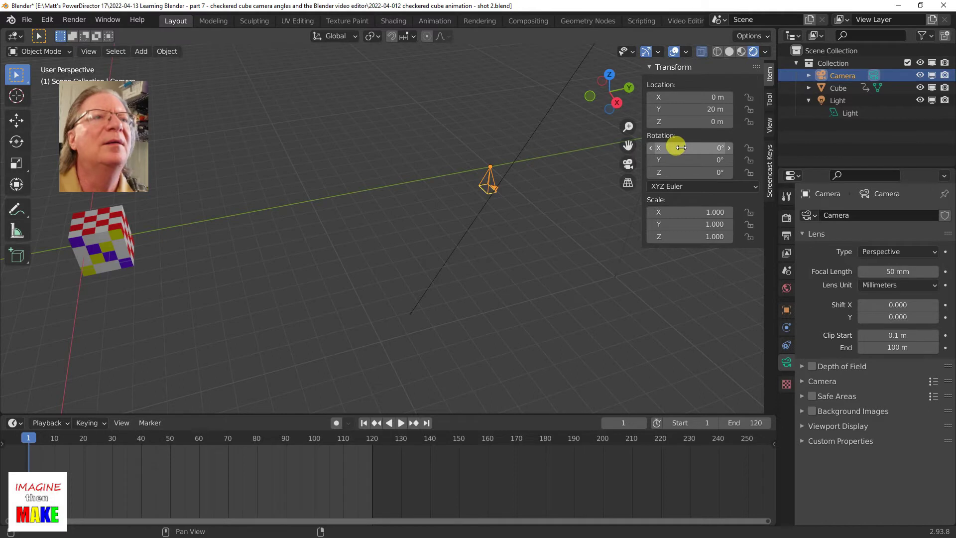
mouse_move(689, 147)
left_mouse_down()
mouse_move(698, 148)
mouse_move(620, 147)
left_mouse_up()
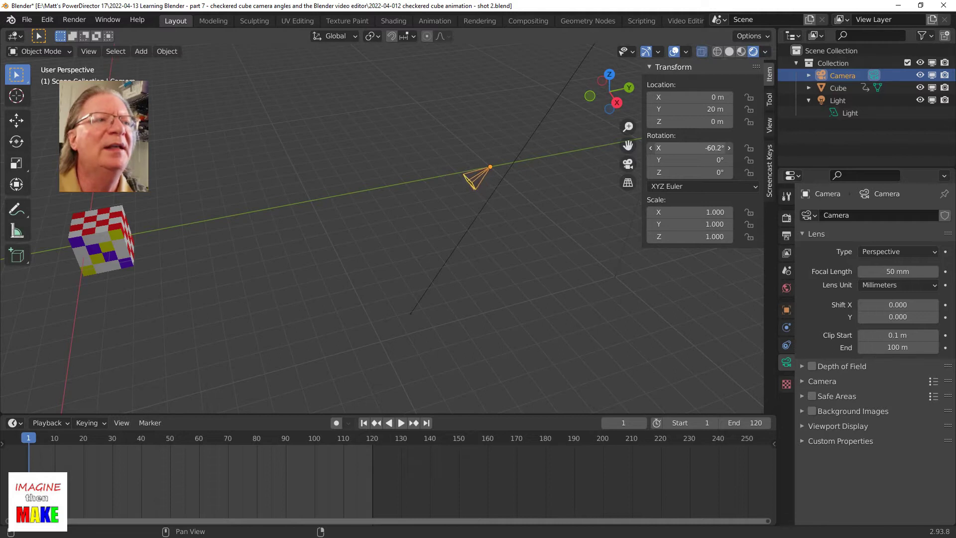
left_click_drag(620, 147, 582, 148)
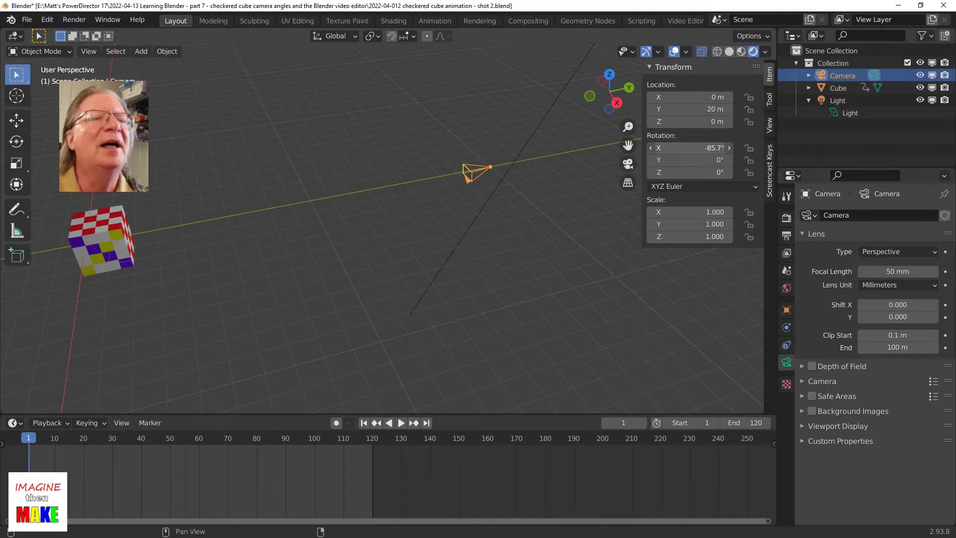
left_click(704, 148)
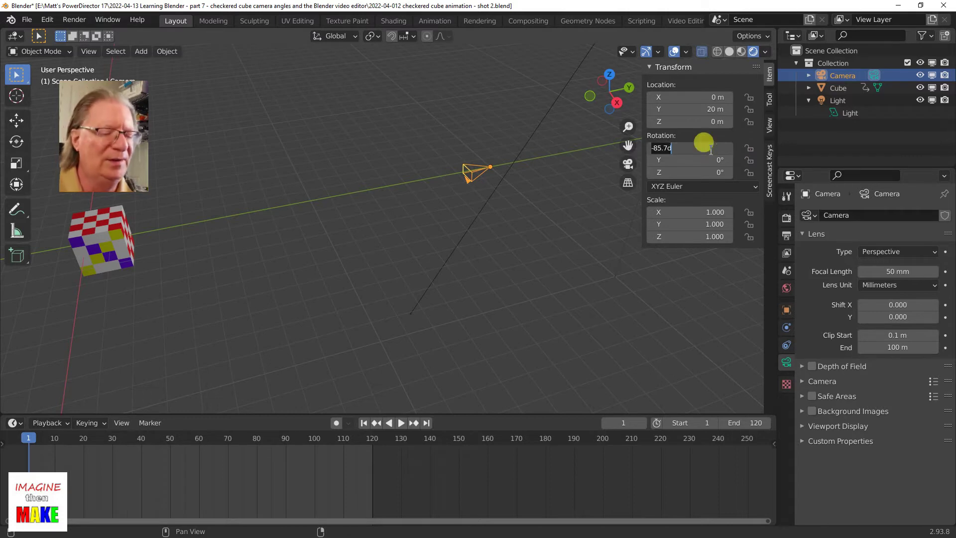
type("-90")
key("Return")
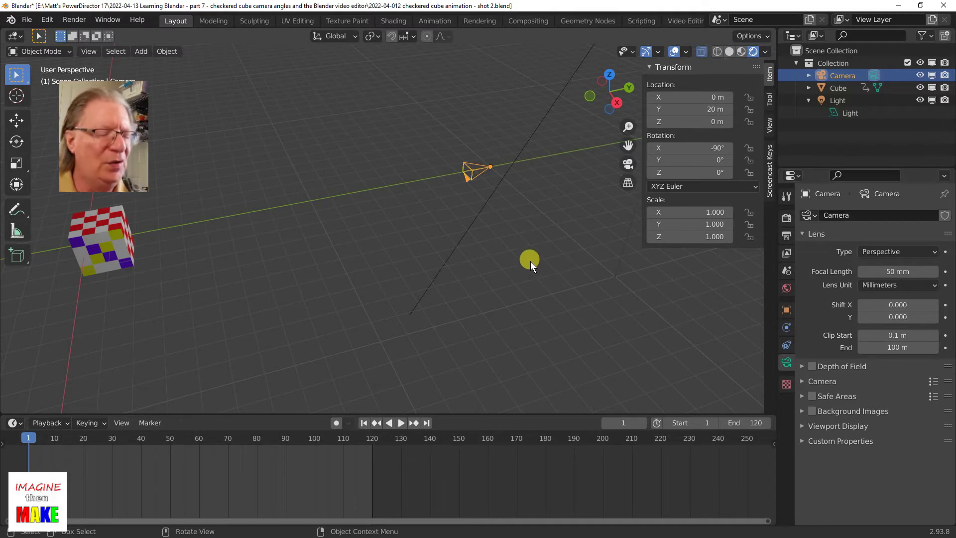
Hide the sidebar, play the animation, stop it and return to frame 1.
key("n")
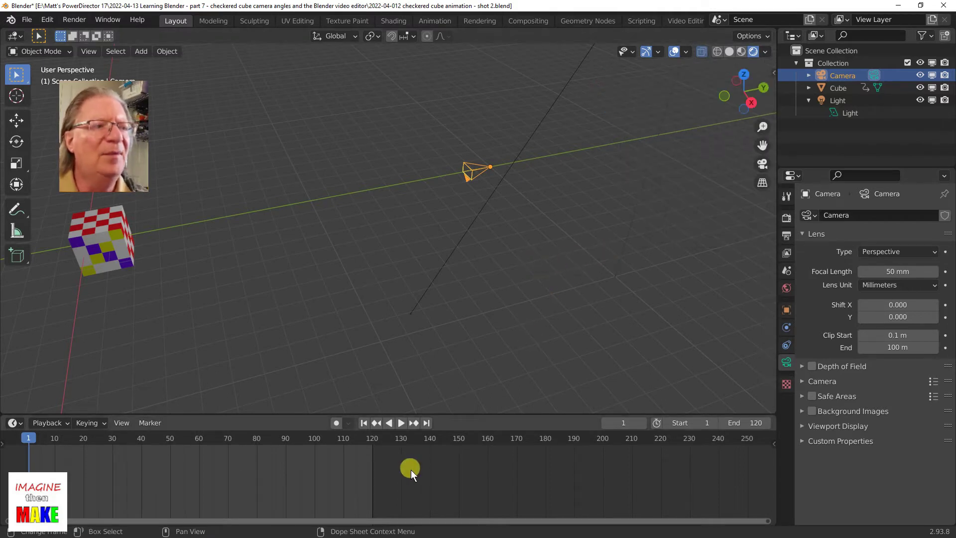
left_click(404, 421)
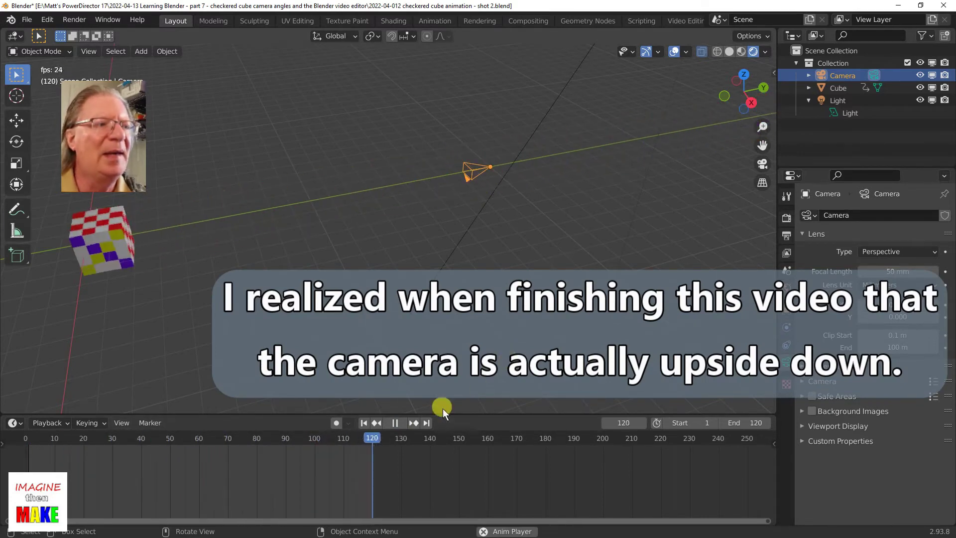
left_click(395, 423)
left_click(364, 423)
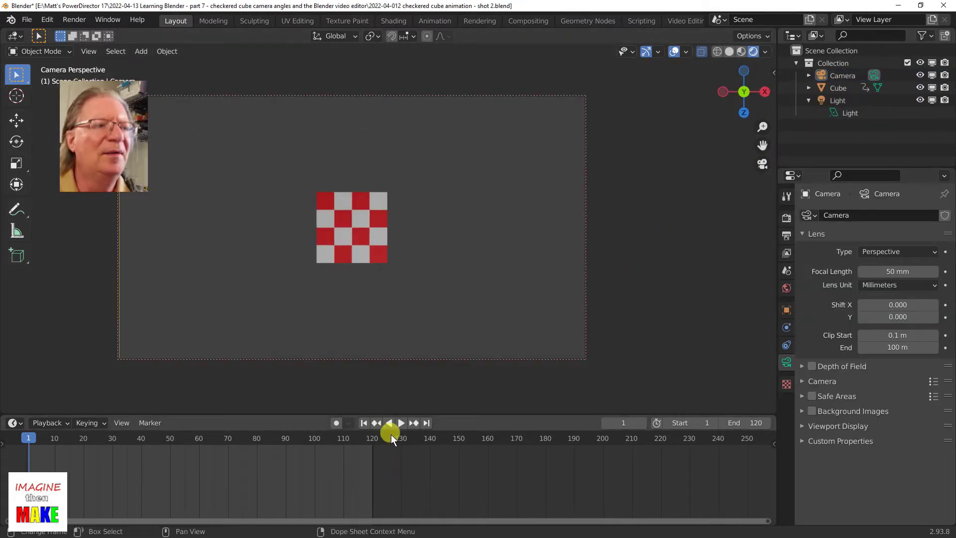
Replay and stop the animation, then select the checkered cube.
left_click(401, 423)
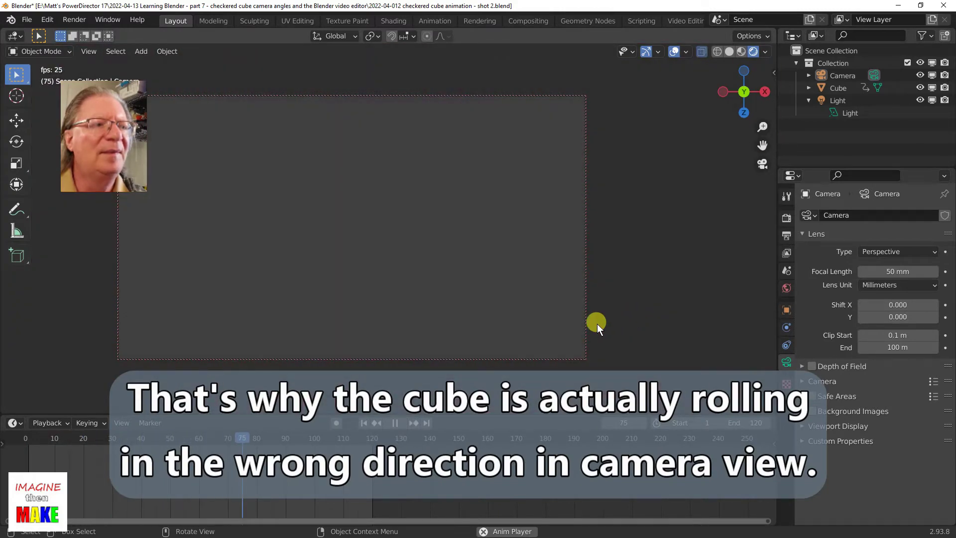
left_click(397, 423)
left_click(376, 241)
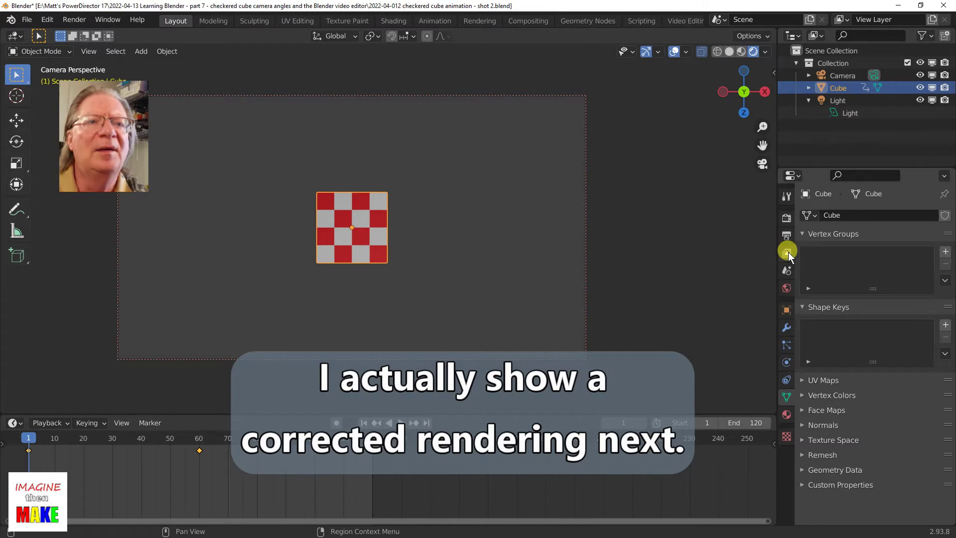
left_click(788, 252)
Review the Output properties' MPEG-4 H.264 encoding and browse the output folder without changes.
left_click(788, 234)
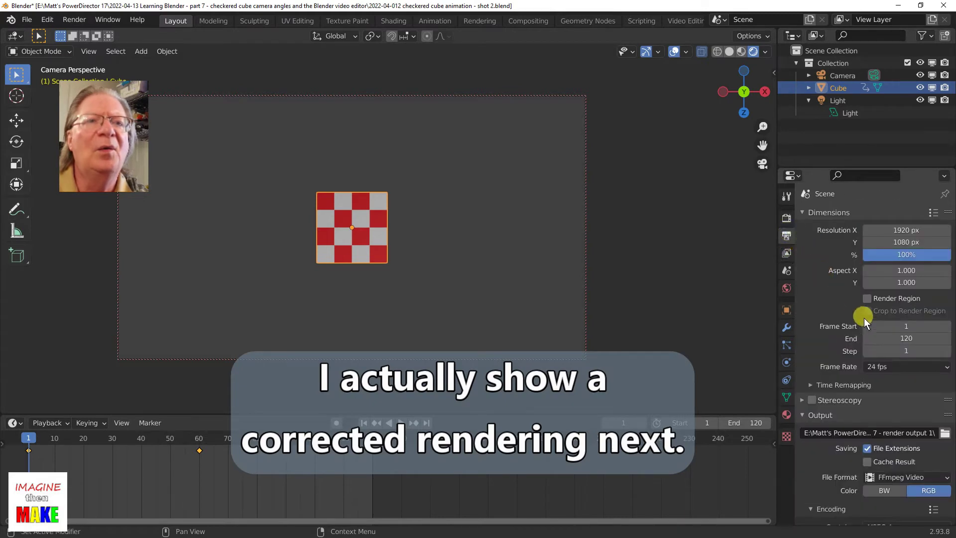
scroll(872, 304, "down", 1)
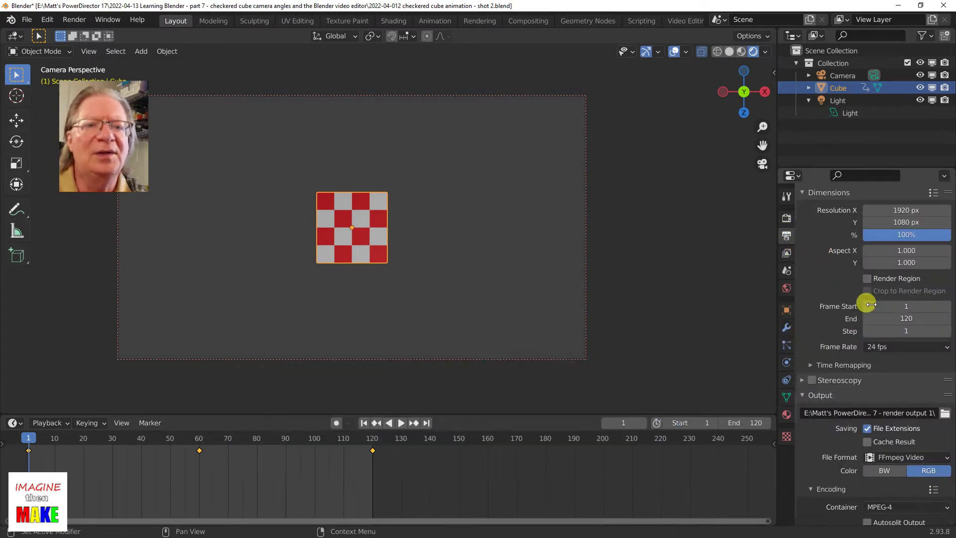
scroll(871, 304, "down", 2)
scroll(871, 304, "down", 3)
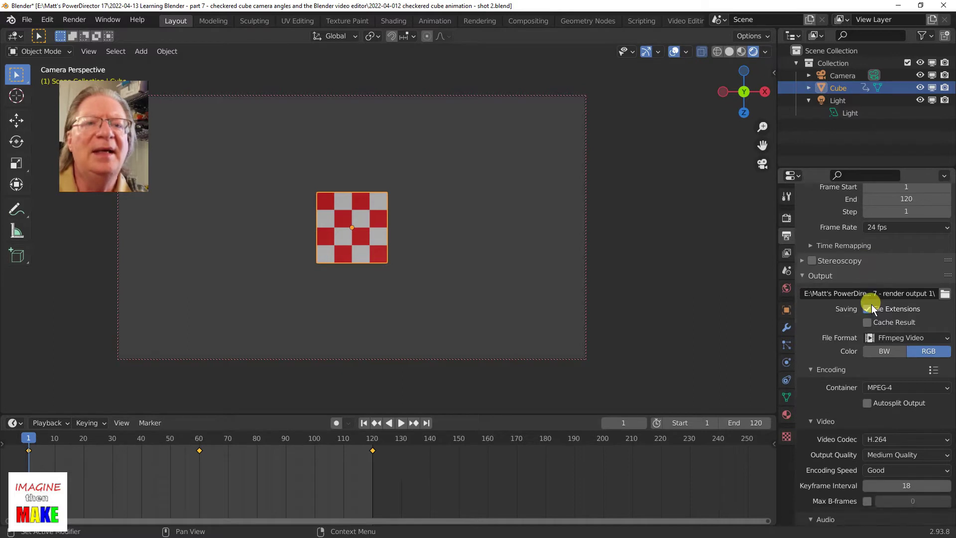
scroll(871, 304, "down", 2)
scroll(871, 304, "down", 1)
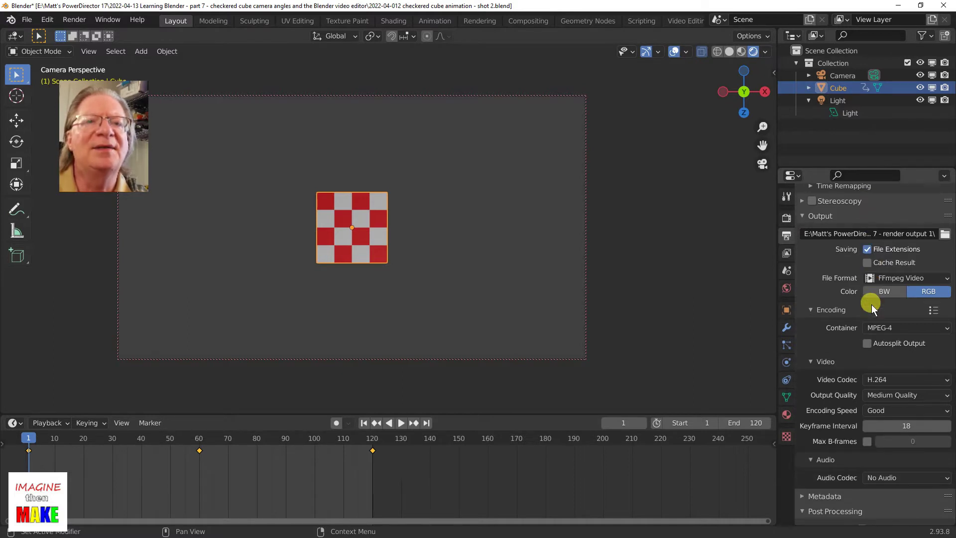
scroll(881, 292, "up", 1)
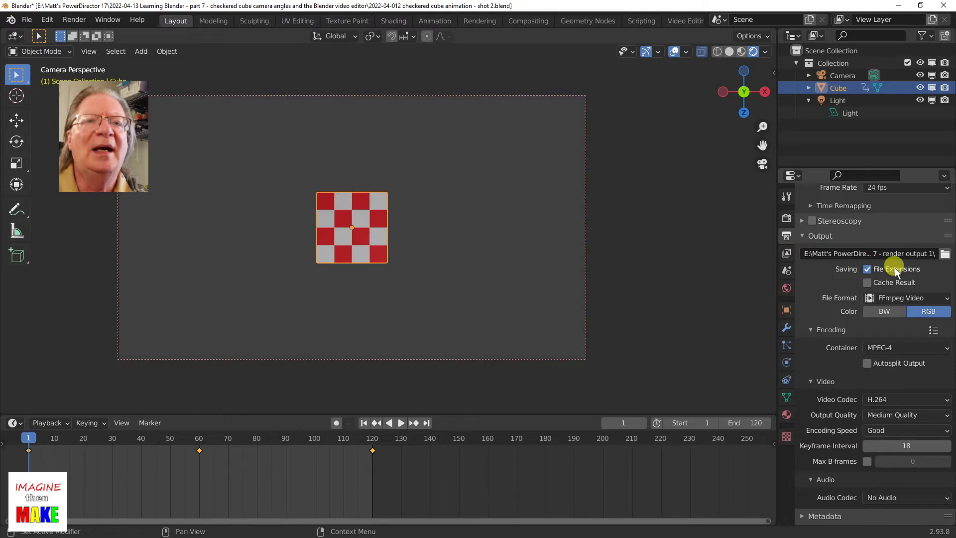
left_click(945, 254)
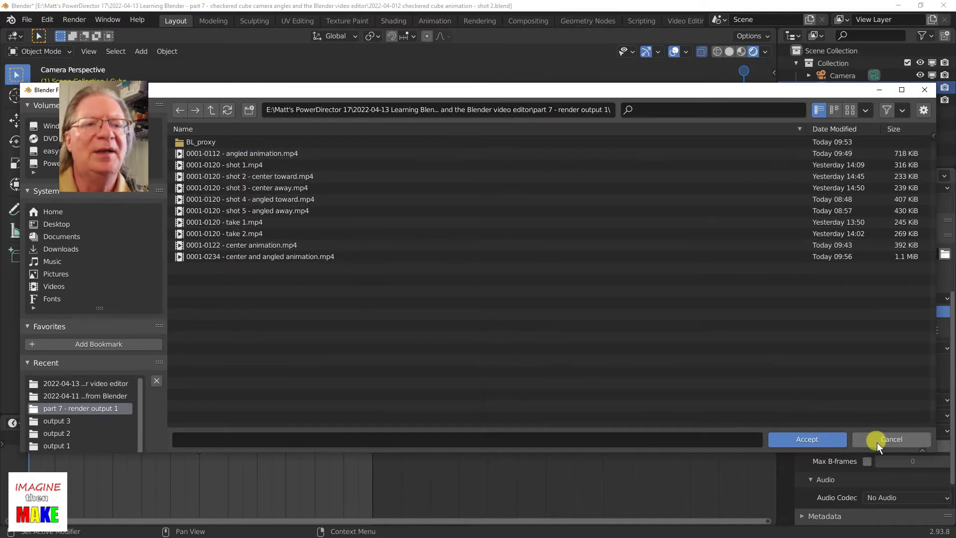
left_click(877, 442)
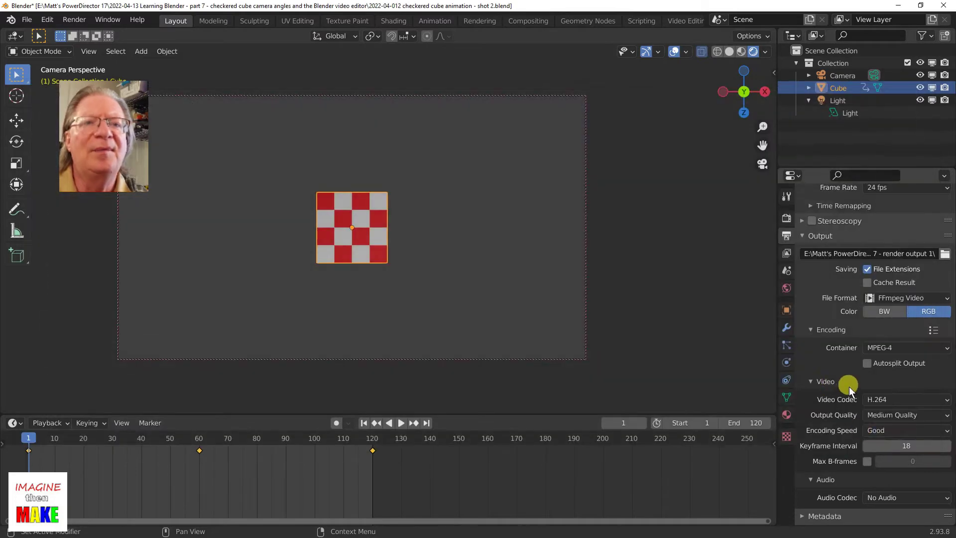
scroll(849, 386, "down", 1)
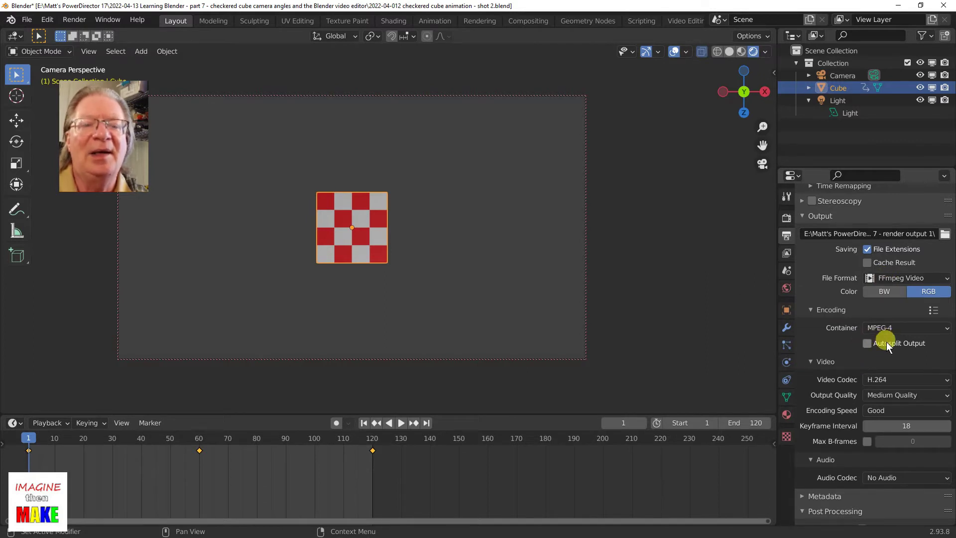
scroll(887, 367, "down", 2)
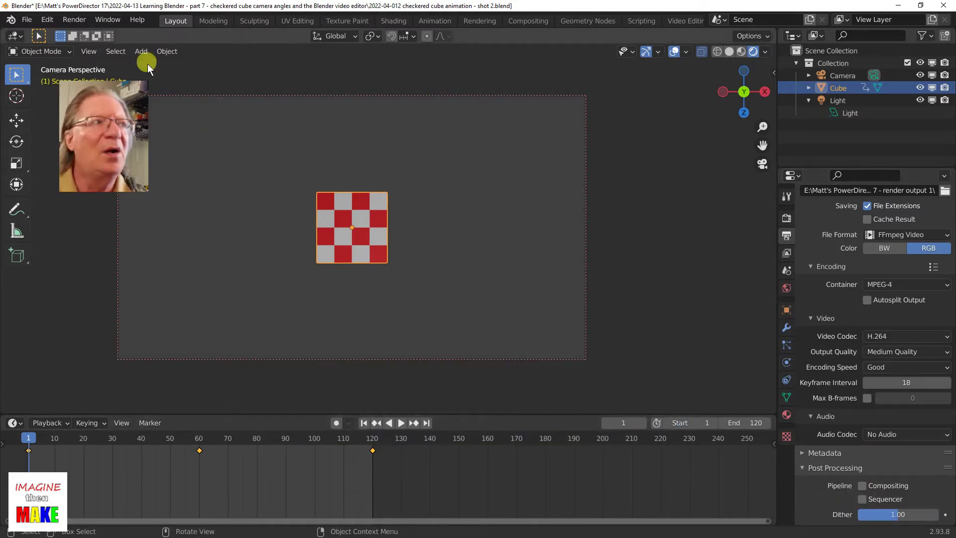
Dismiss the Render menu, deselecting everything, and switch to File Explorer.
left_click(74, 19)
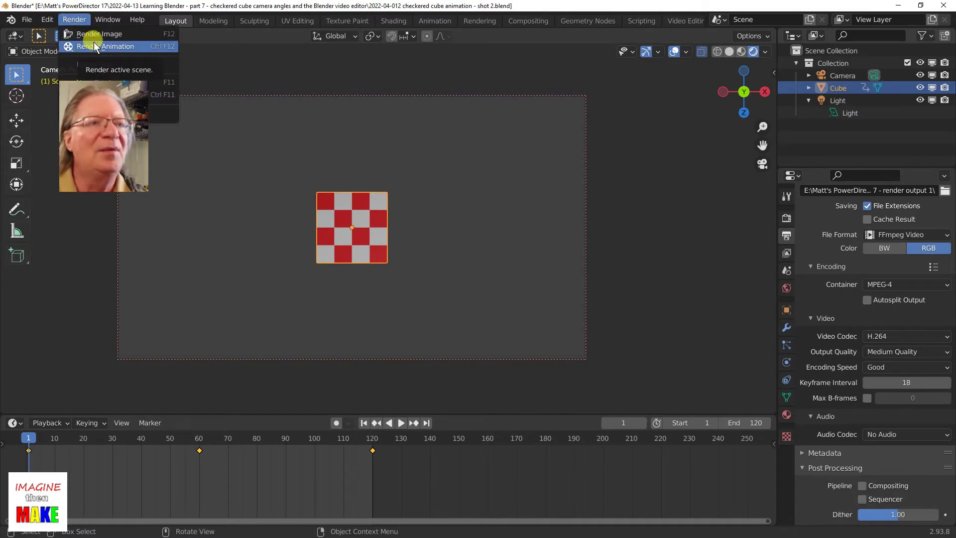
left_click(716, 168)
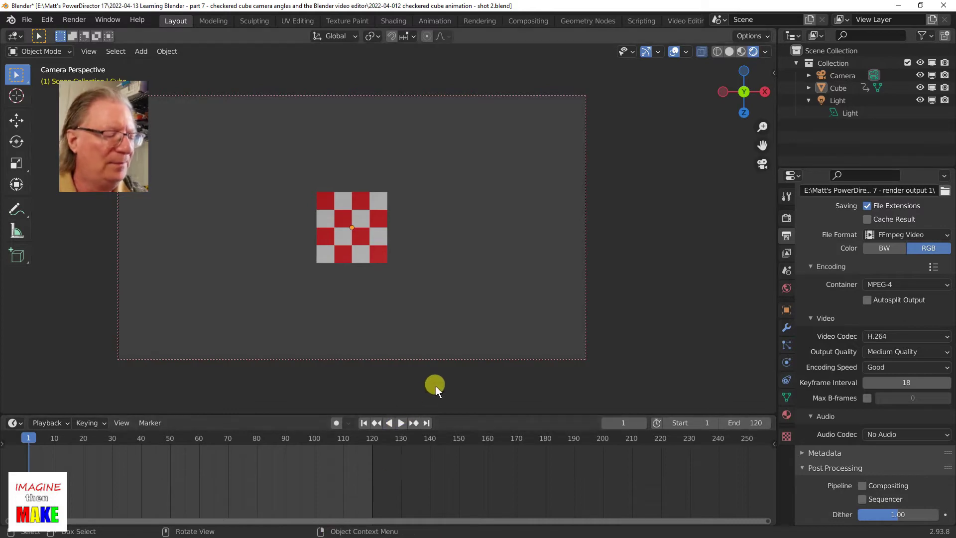
key("alt+Tab")
left_click(642, 297)
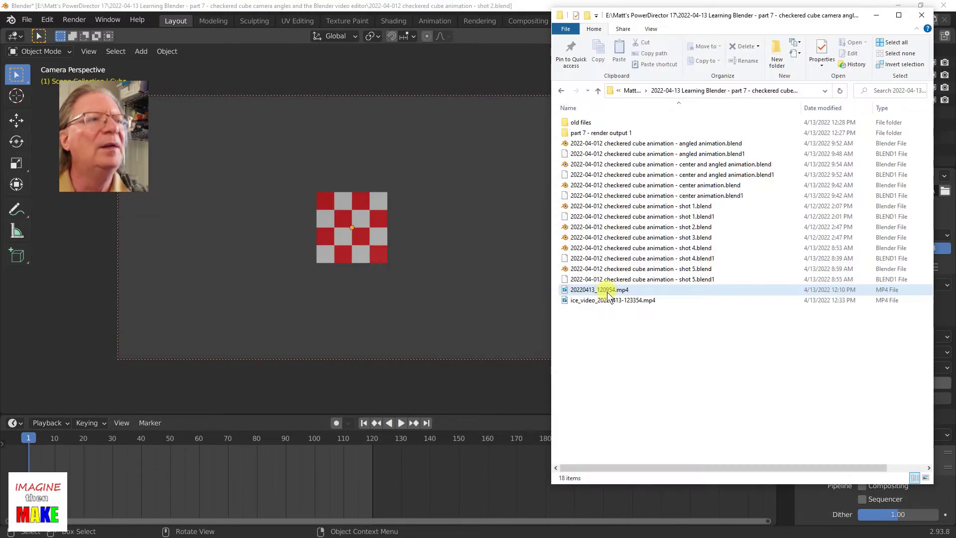
Open 'part 7 - render output 1' and watch the 'shot 2 - center toward' clip.
double_click(610, 133)
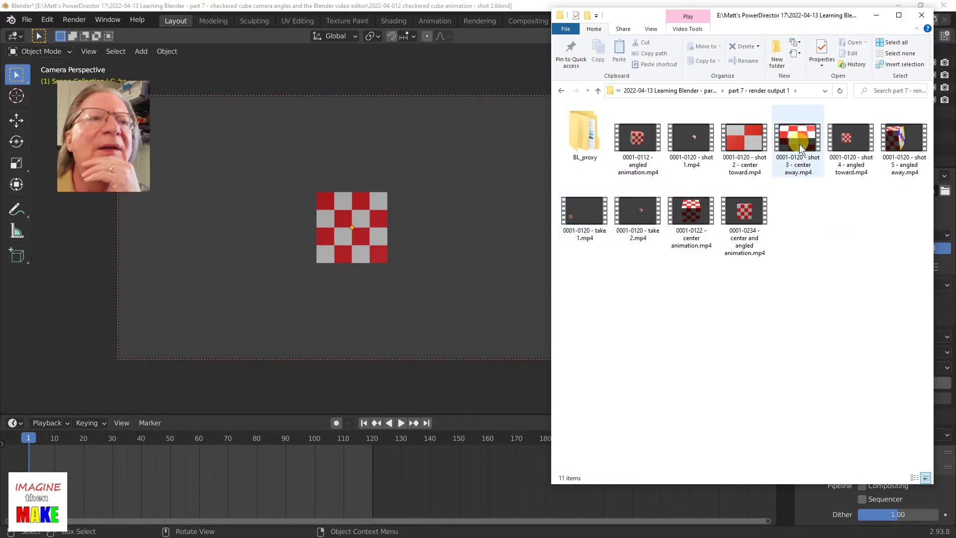
left_click(744, 139)
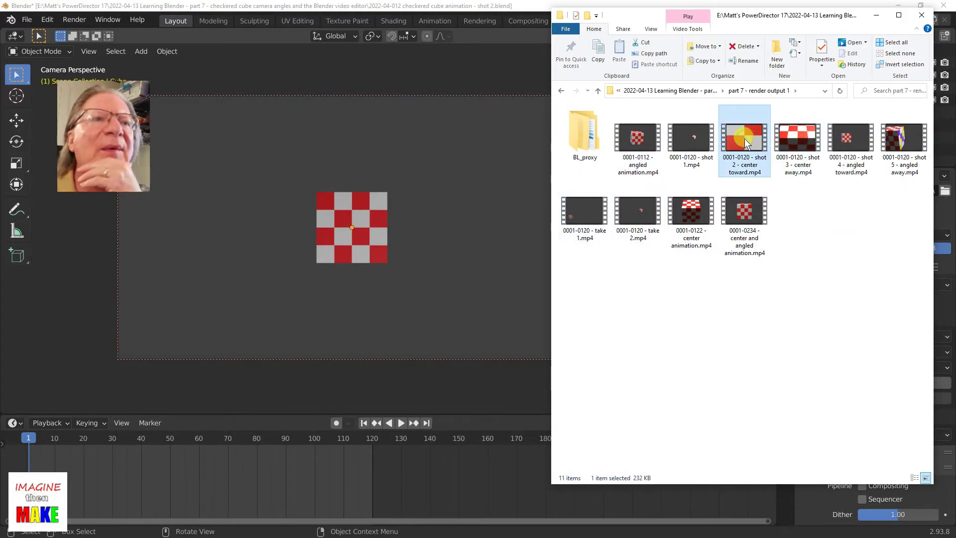
double_click(744, 139)
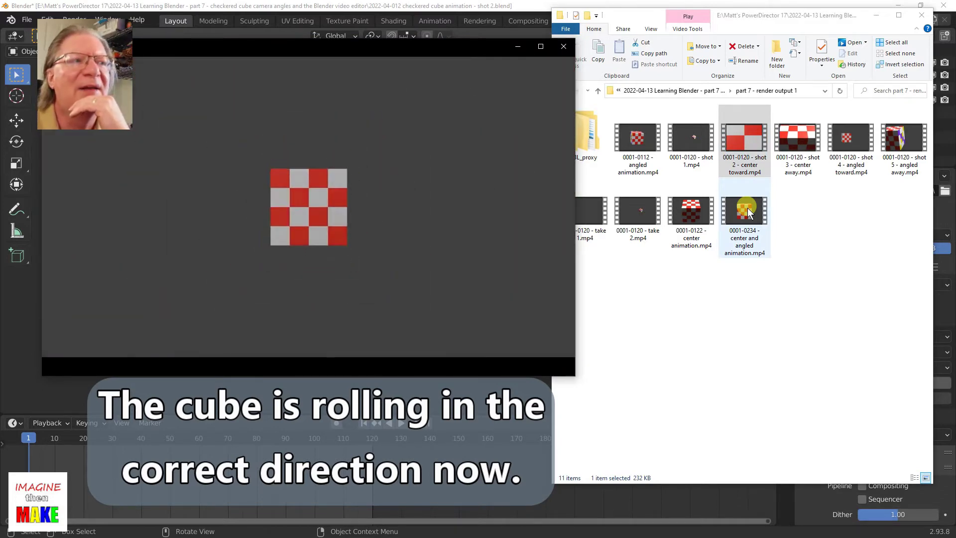
left_click(563, 46)
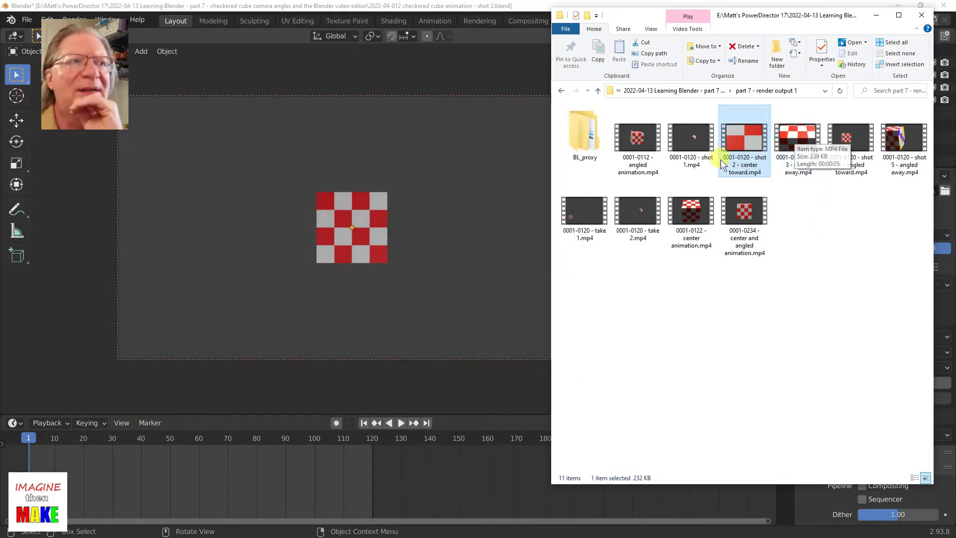
In top view, select Camera and show its transform (location 0, 20, 0 m).
left_click(515, 68)
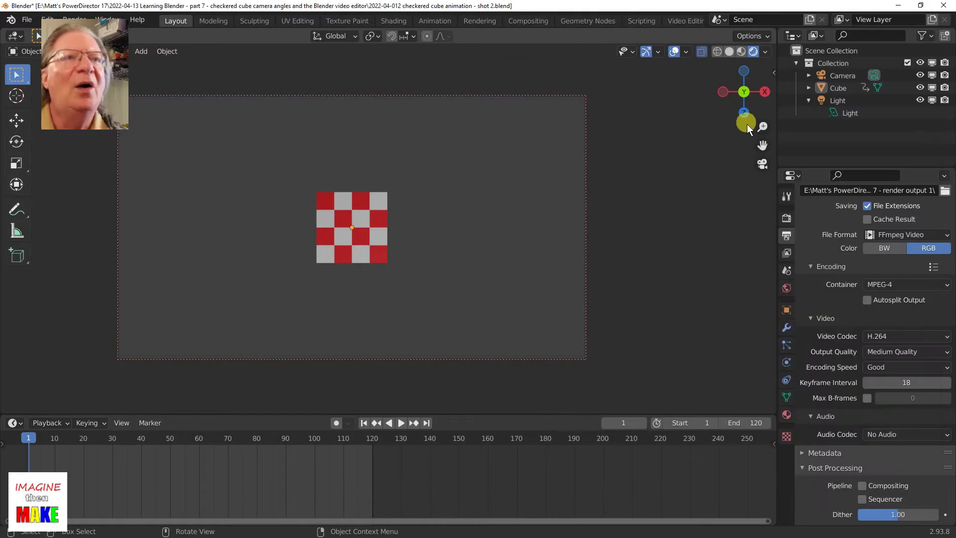
left_click_drag(746, 114, 746, 113)
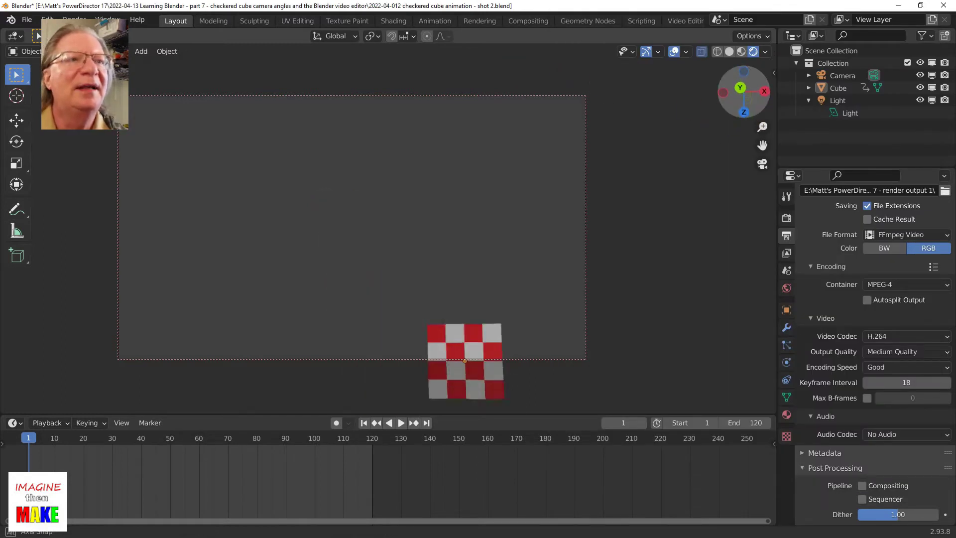
left_click_drag(746, 114, 741, 111)
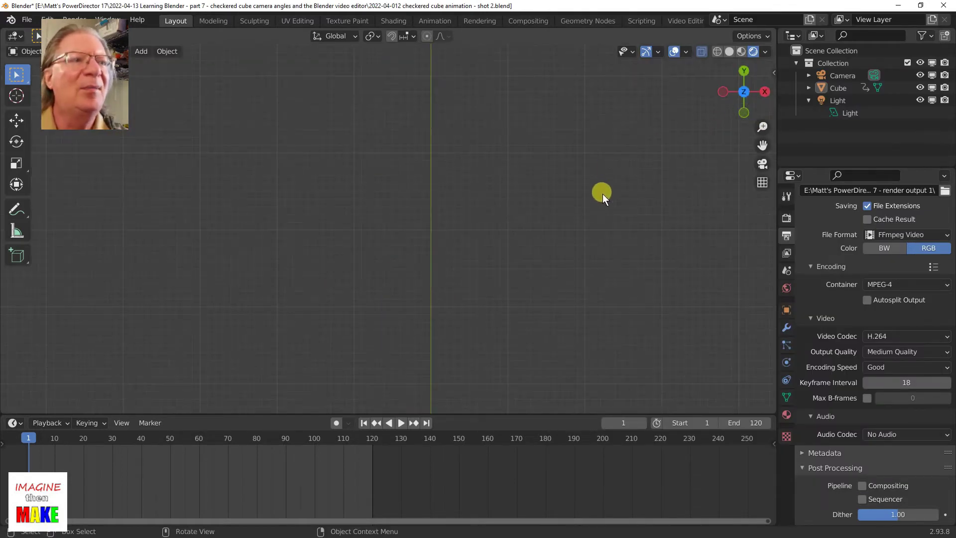
scroll(602, 198, "down", 6)
scroll(602, 204, "down", 4)
scroll(606, 205, "down", 2)
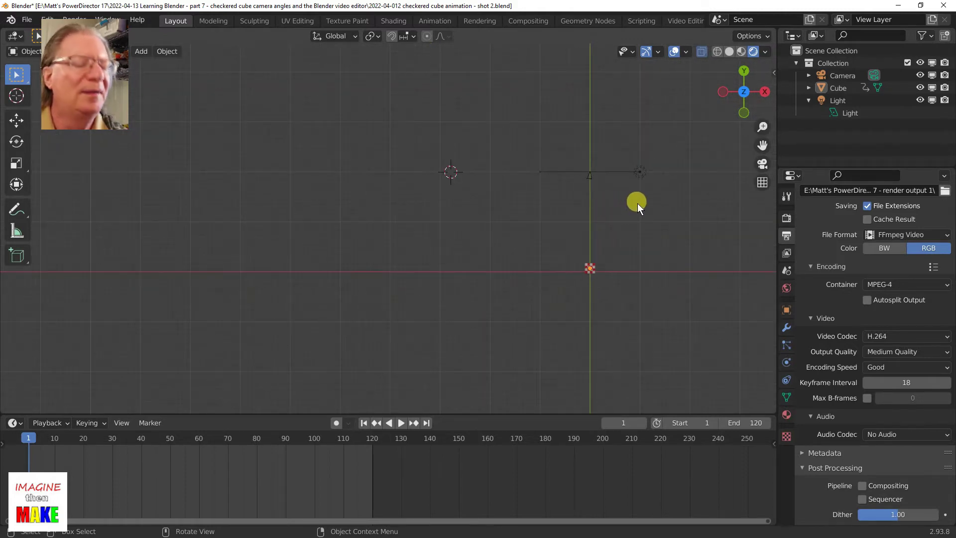
mouse_move(635, 205)
middle_mouse_down("shift")
mouse_move(508, 233)
mouse_move(564, 211)
middle_mouse_up("shift")
scroll(508, 232, "up", 5)
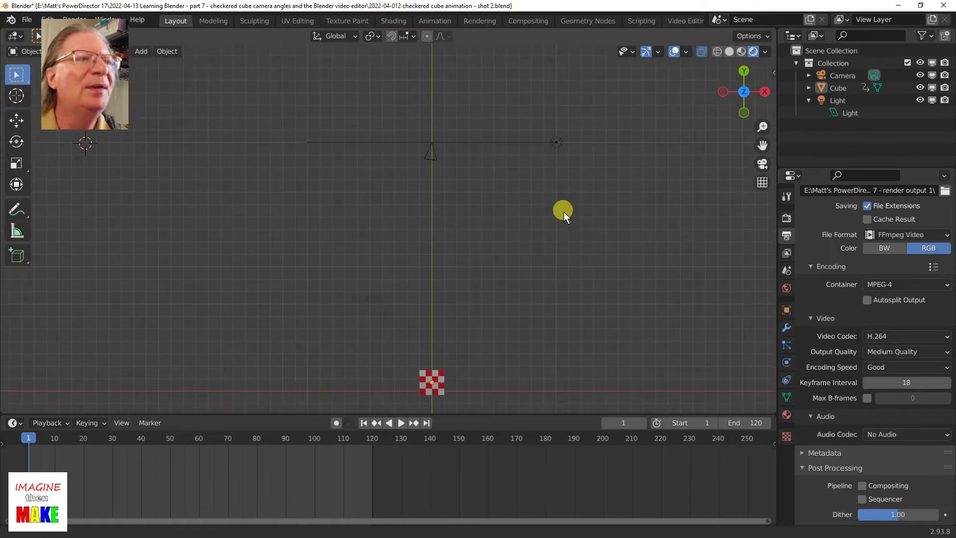
left_click(840, 75)
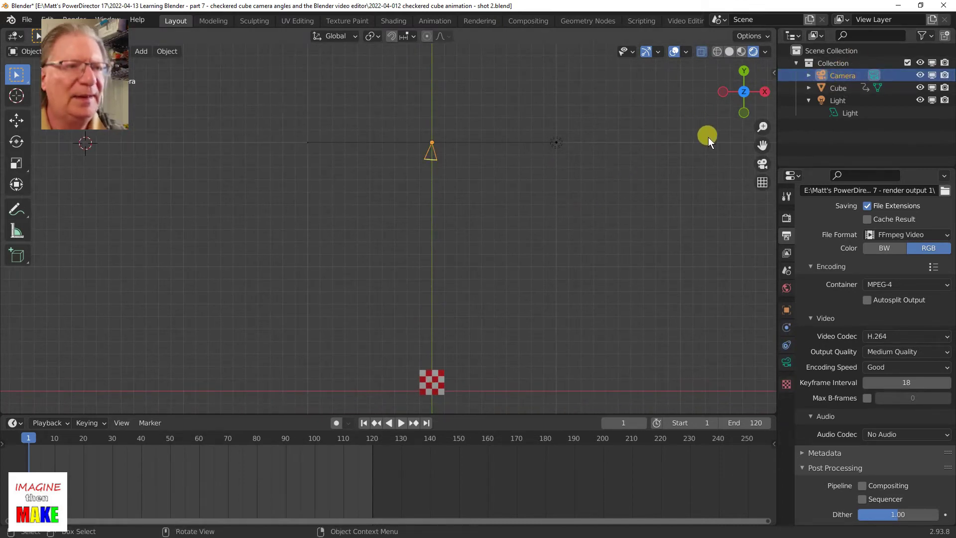
key("n")
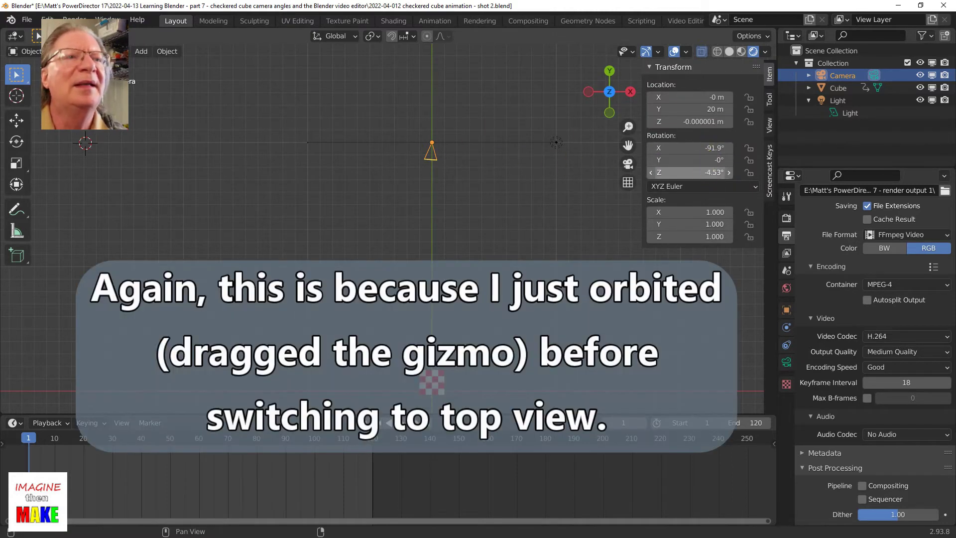
Set camera Z rotation to 0°, X rotation to -90° and Z location to 0.
left_click(702, 170)
type("0")
key("Return")
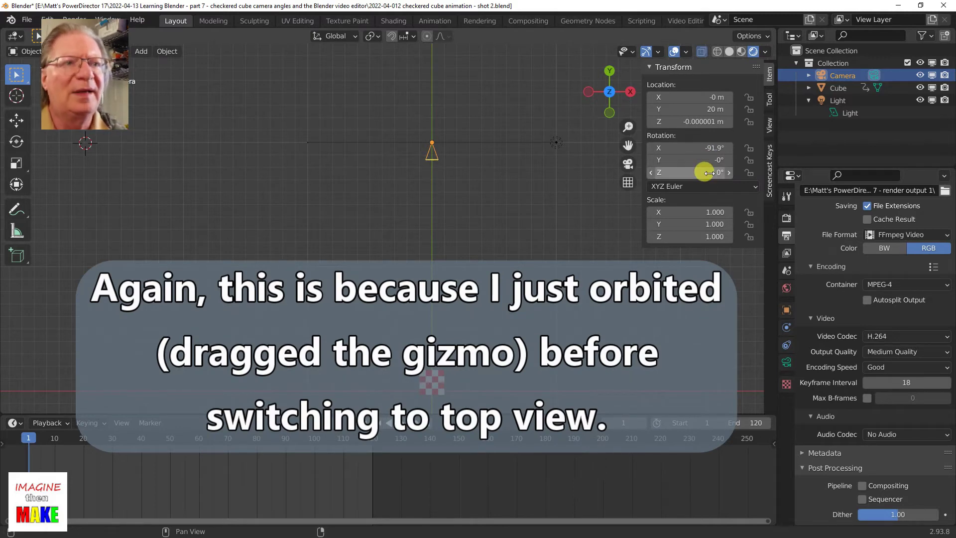
left_click(705, 148)
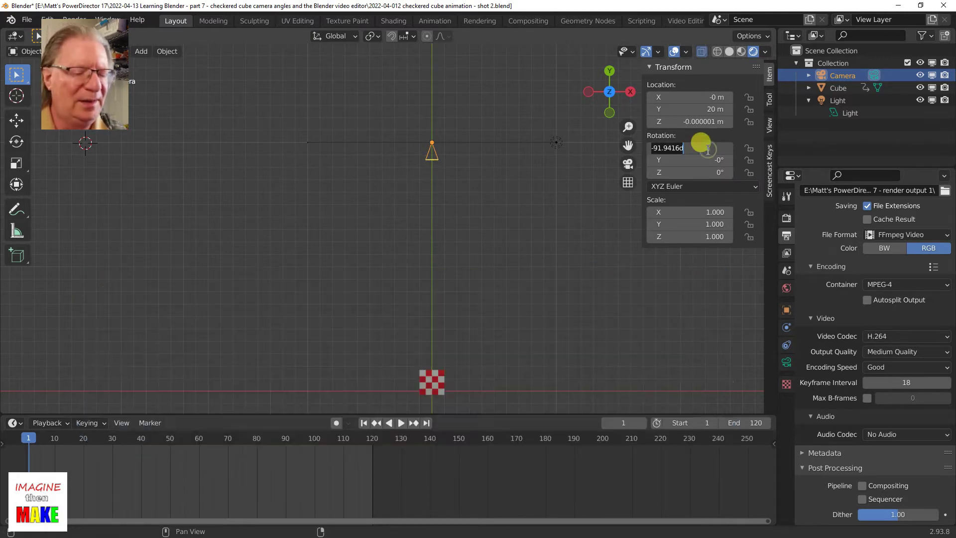
key("BackSpace")
type("-90")
key("Return")
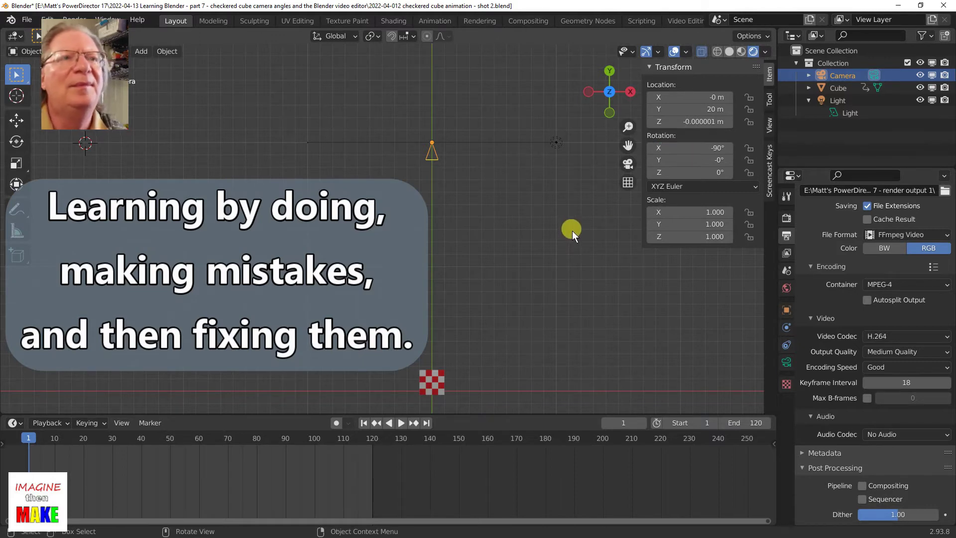
left_click(693, 121)
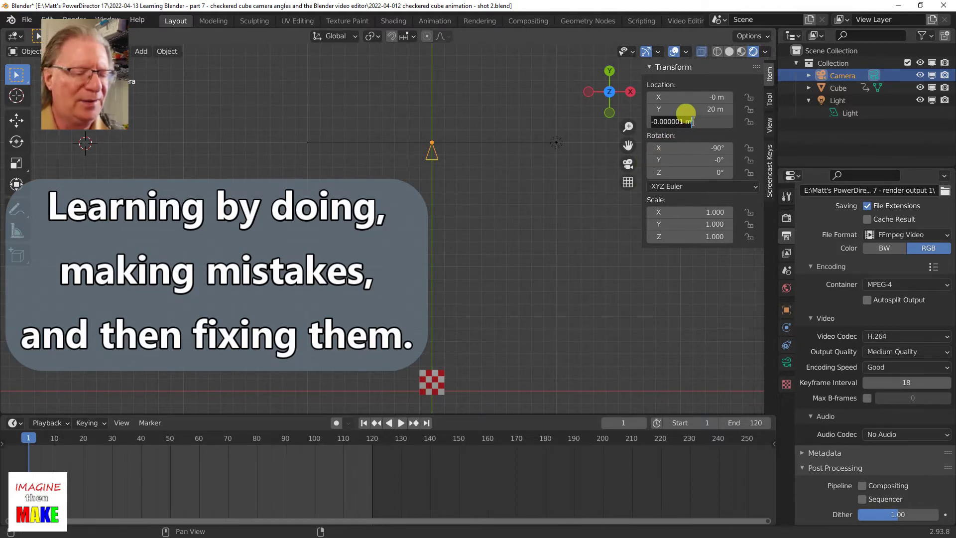
type("0")
key("Return")
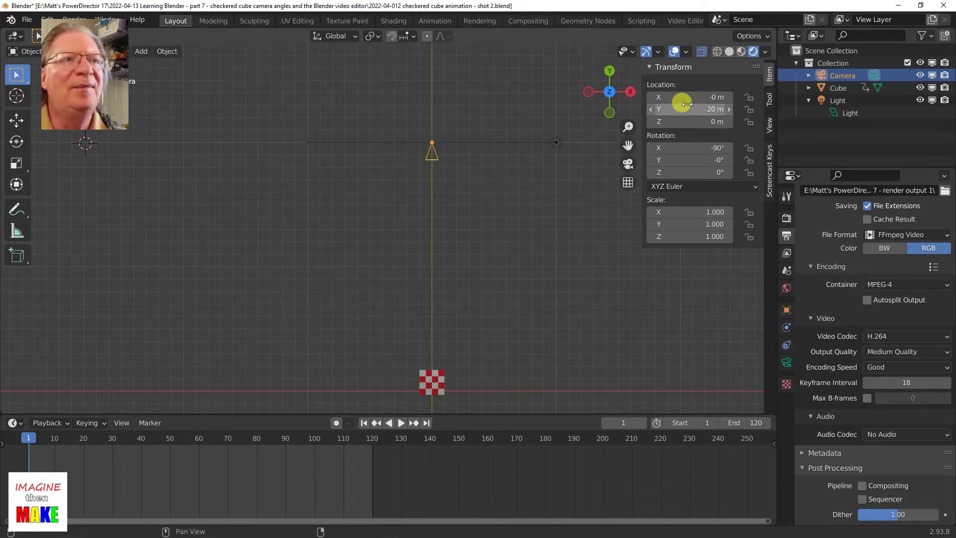
Reset the camera's X rotation to 0°.
double_click(702, 147)
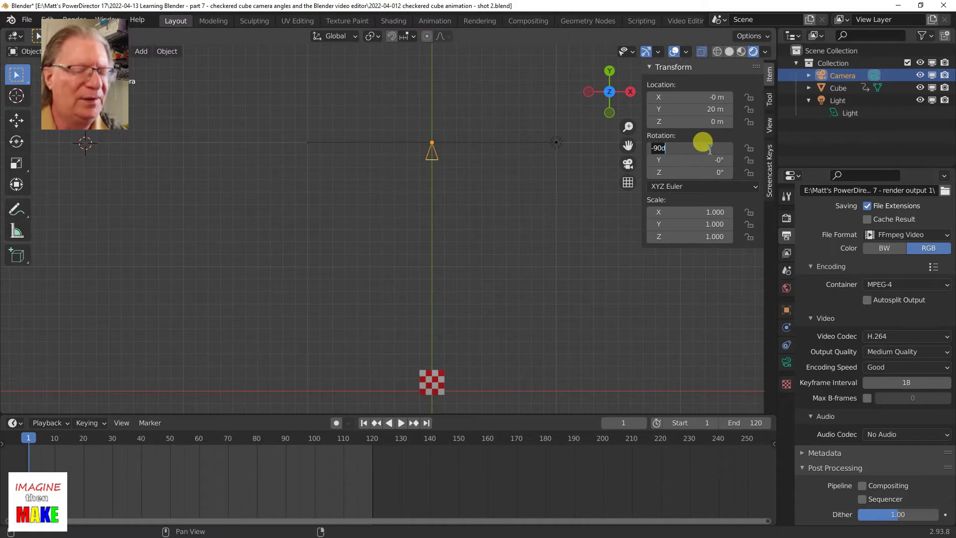
type("0")
key("Return")
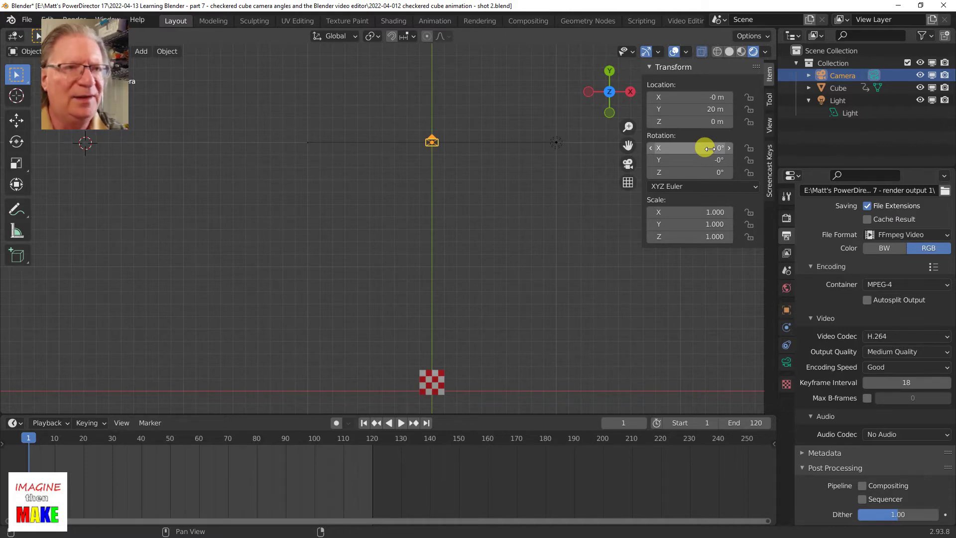
left_click(707, 147)
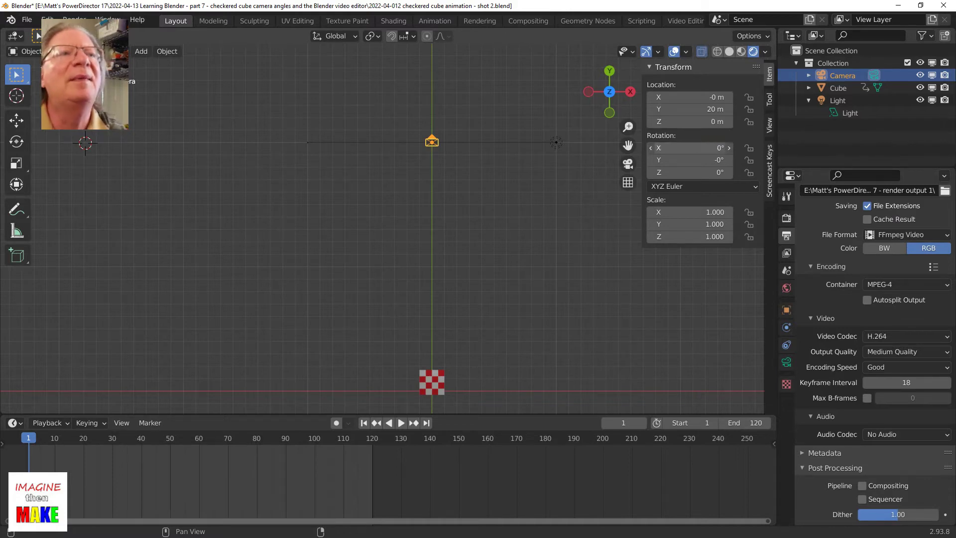
type("90")
type("°")
Set the camera's X rotation to 90° and preview the cube animation.
key("Return")
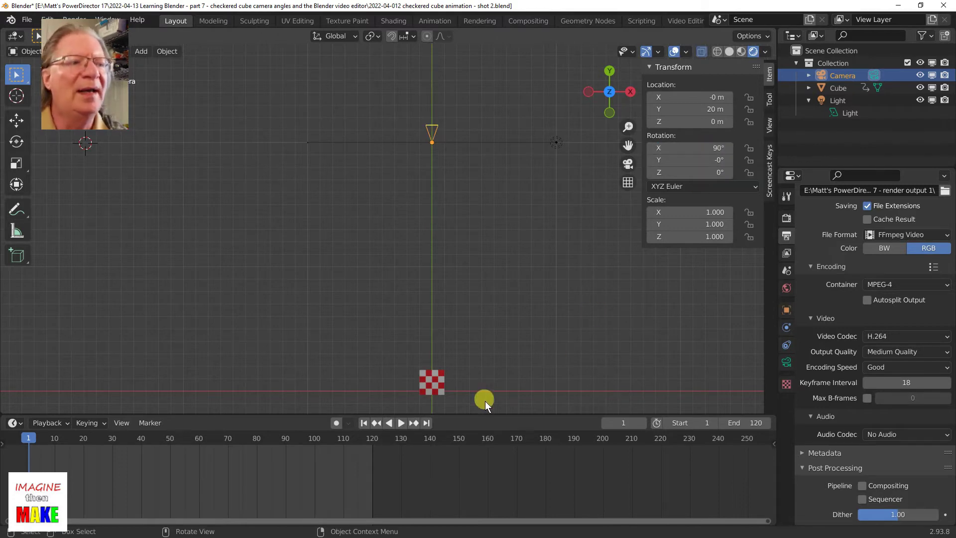
left_click(396, 422)
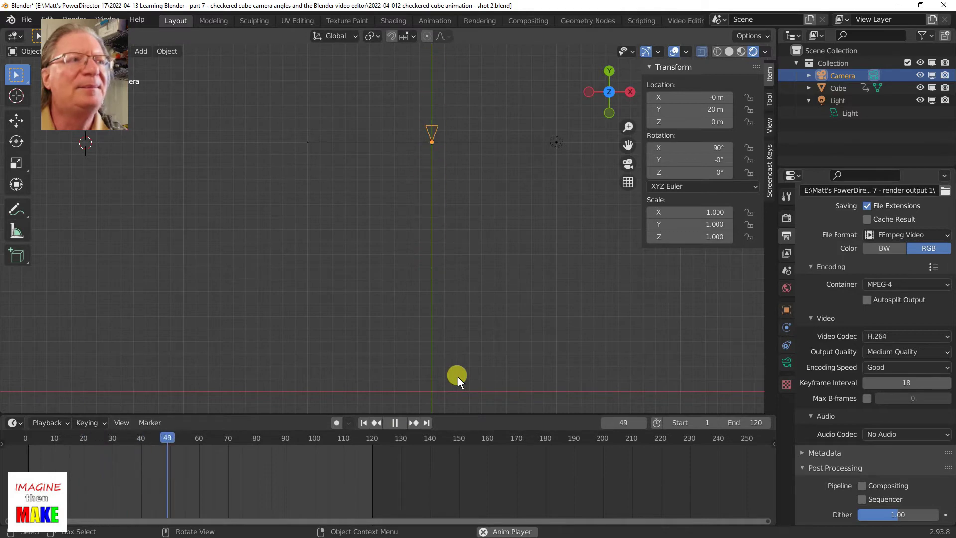
left_click(395, 422)
scroll(482, 335, "down", 2)
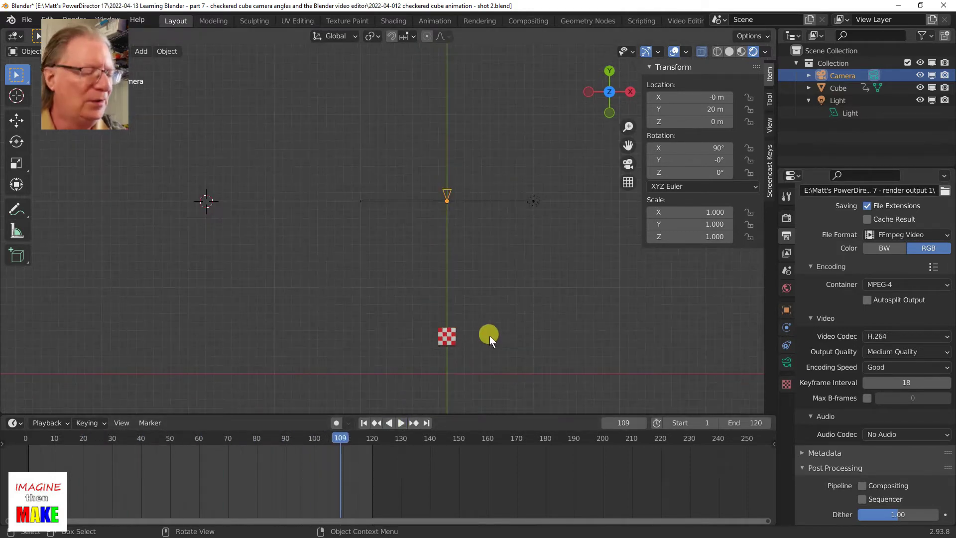
Recenter the view, replay the animation, return to frame 1 and hide the sidebar.
middle_click_drag(508, 324, 496, 360, "shift")
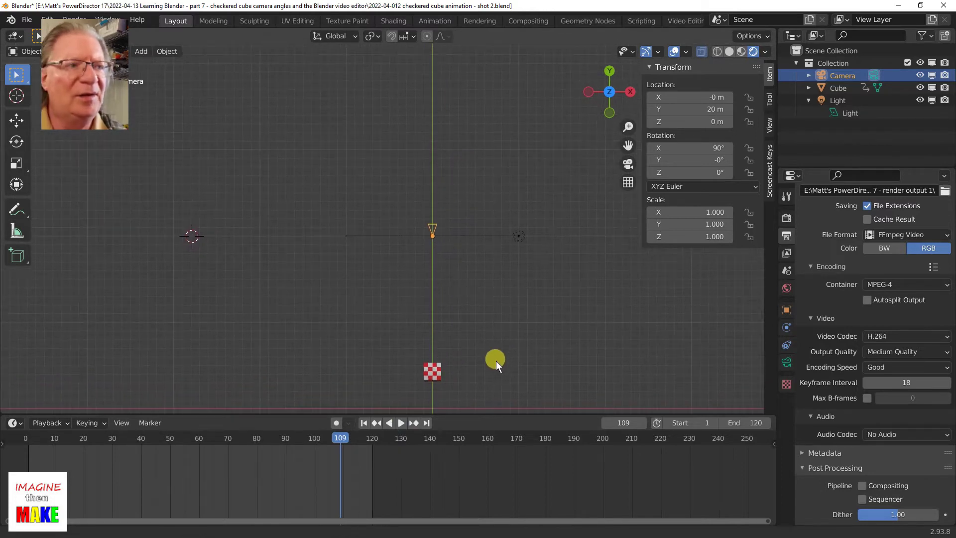
left_click(401, 423)
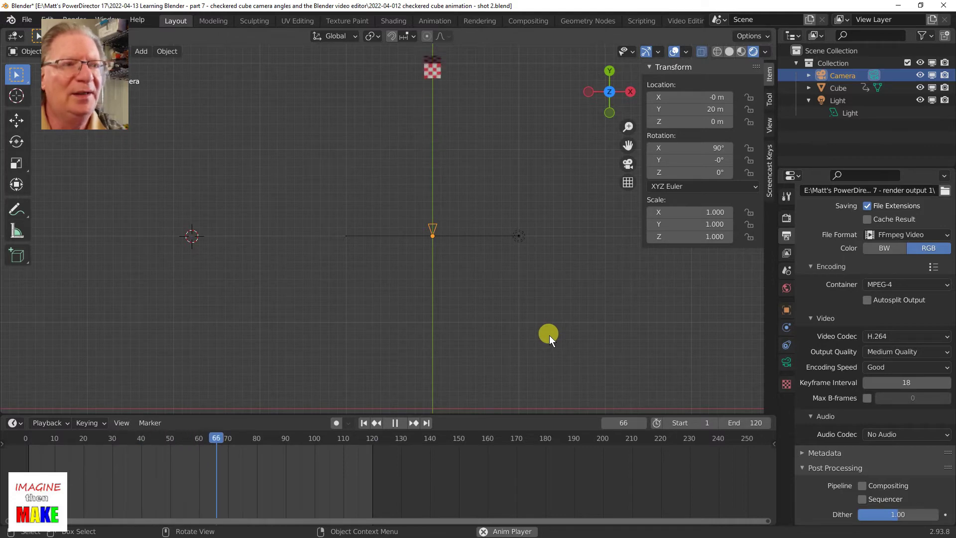
left_click(395, 422)
left_click(363, 423)
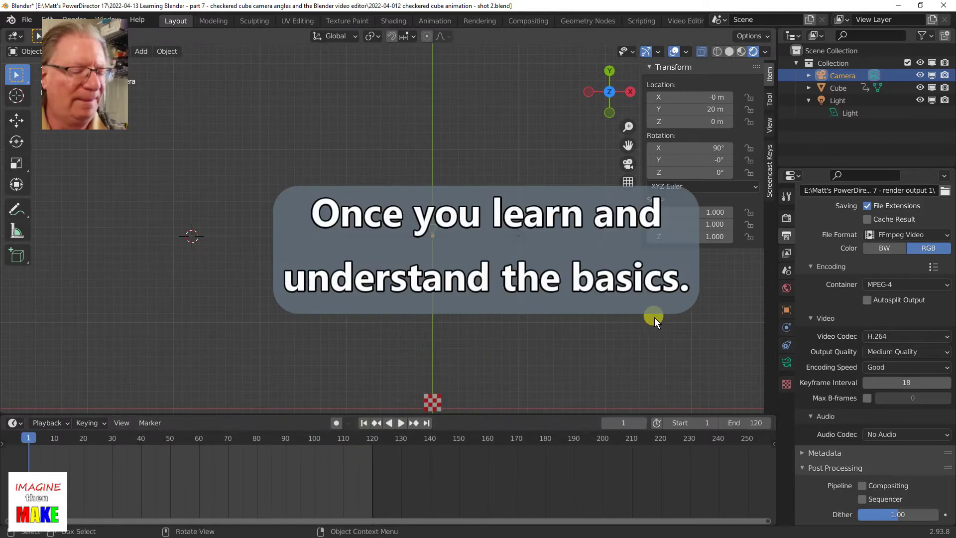
key("n")
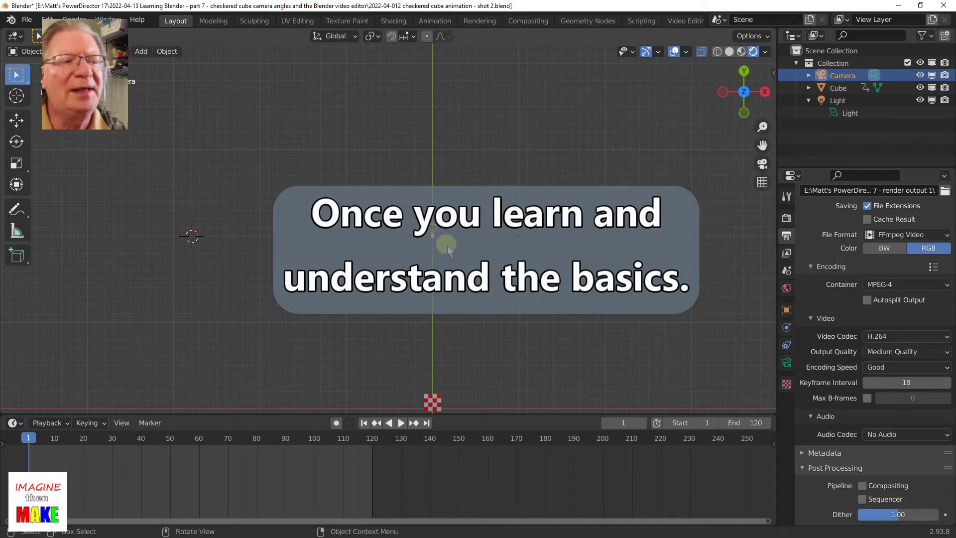
Switch to File Explorer and open the 'shot 3 - center away' mp4 in the media player.
key("alt+Tab")
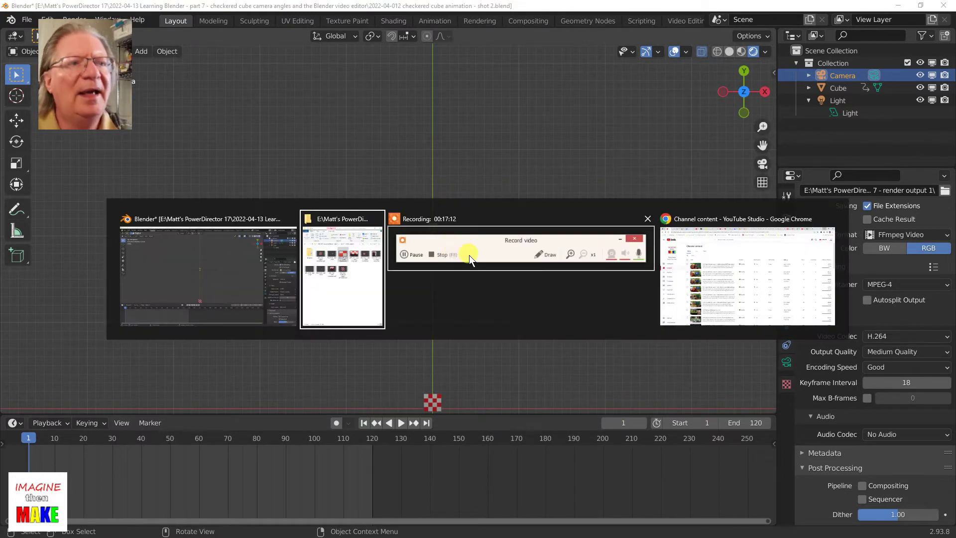
key("alt+Tab")
key("alt+Tab")
key("alt+Tab")
key("alt+Tab")
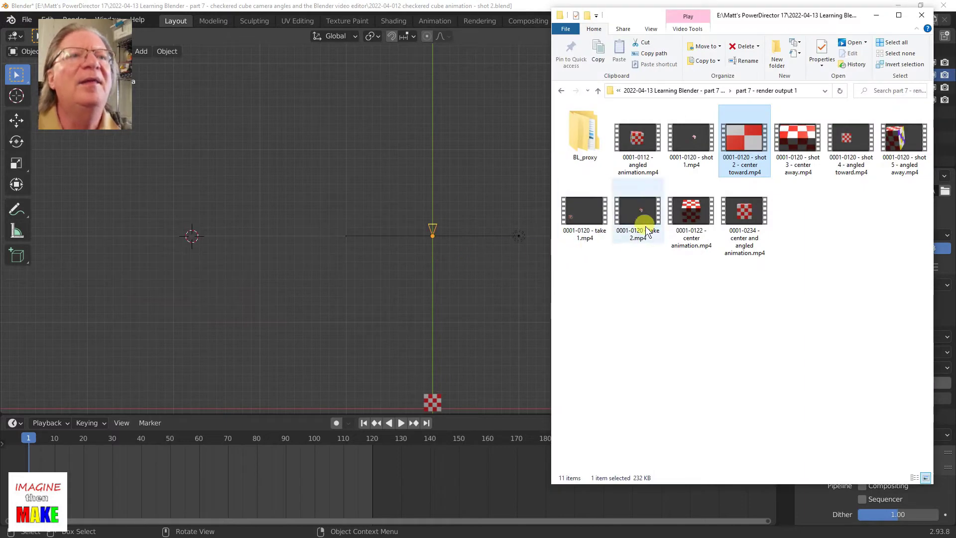
left_click(807, 136)
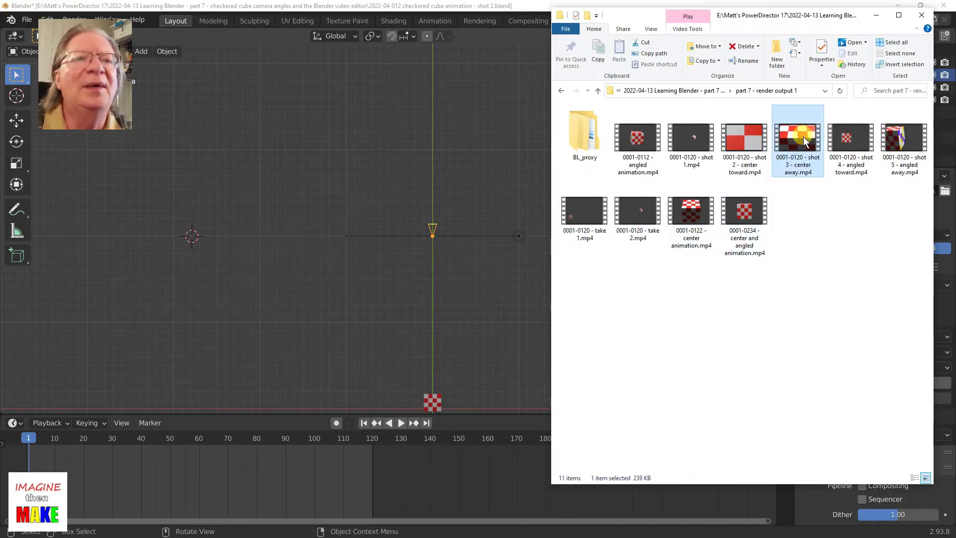
right_click(803, 137)
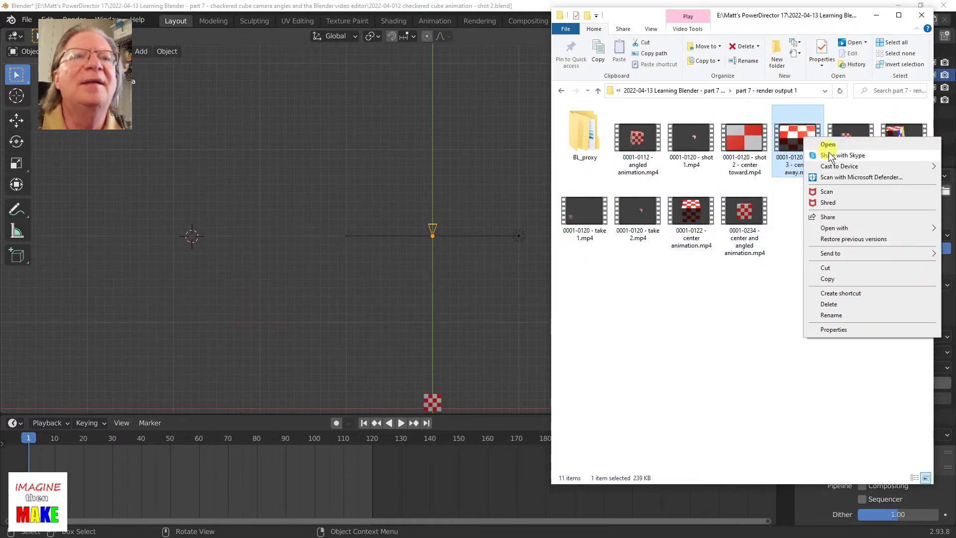
left_click(828, 146)
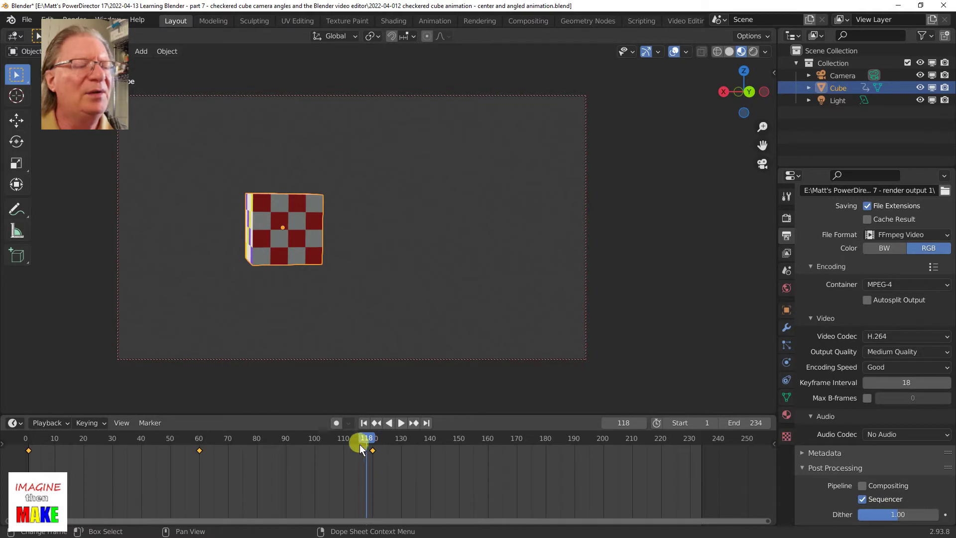
key("space")
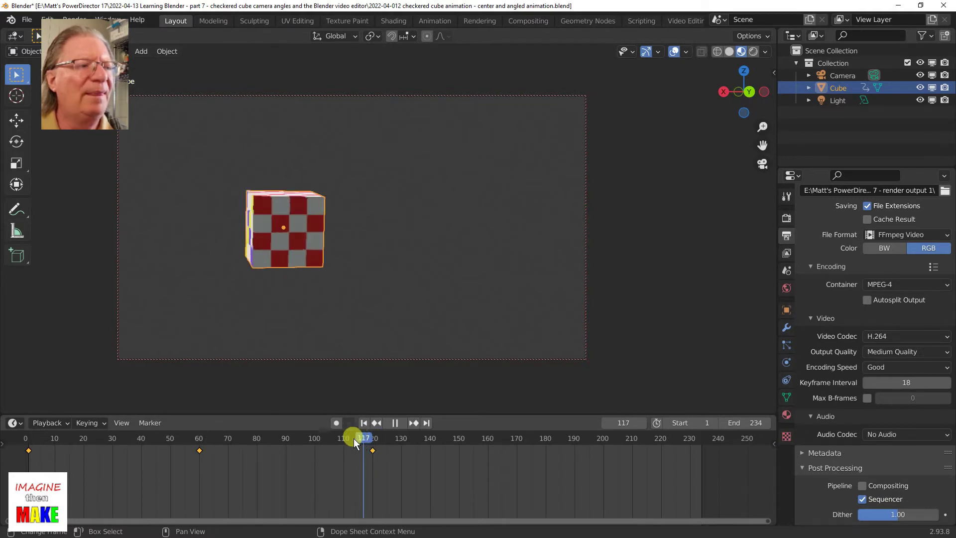
left_click_drag(374, 445, 285, 434)
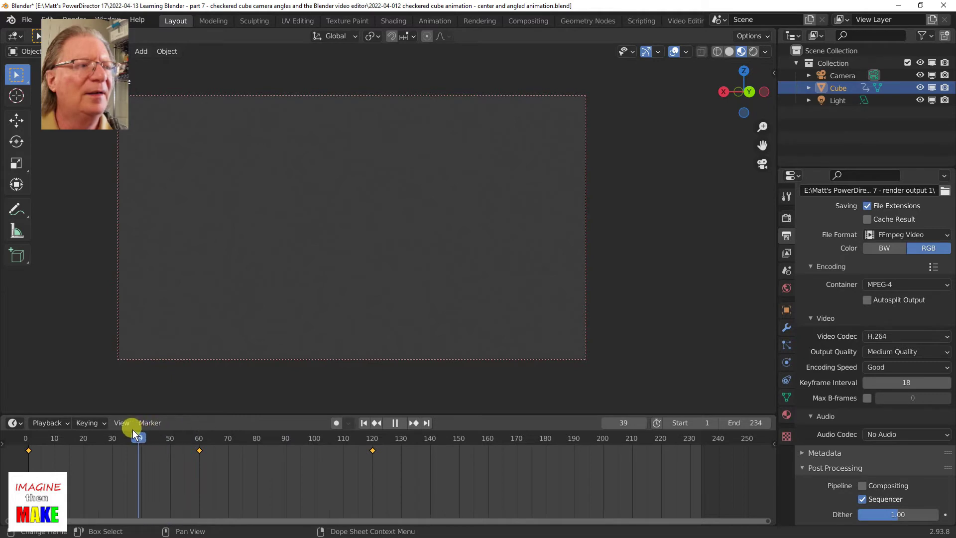
left_click_drag(131, 429, 27, 431)
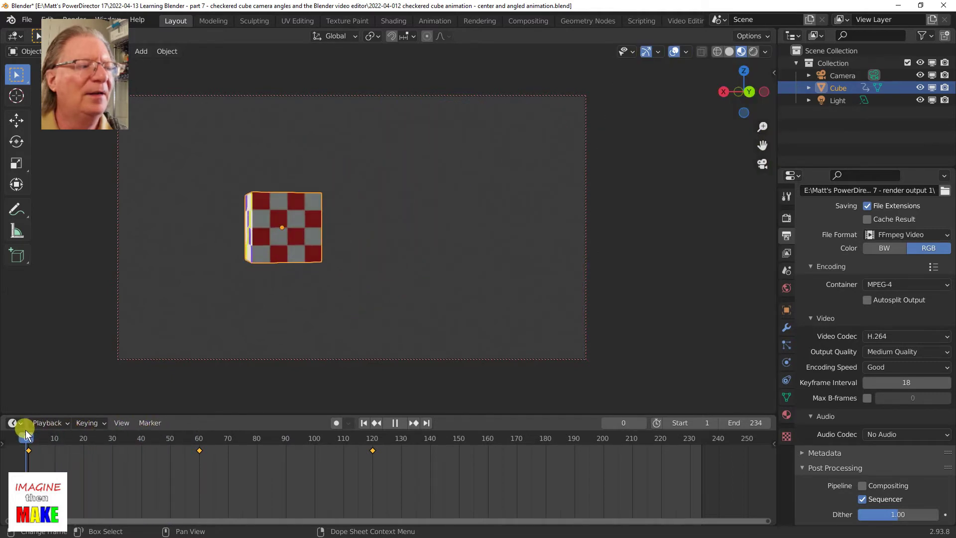
left_click_drag(28, 433, 29, 435)
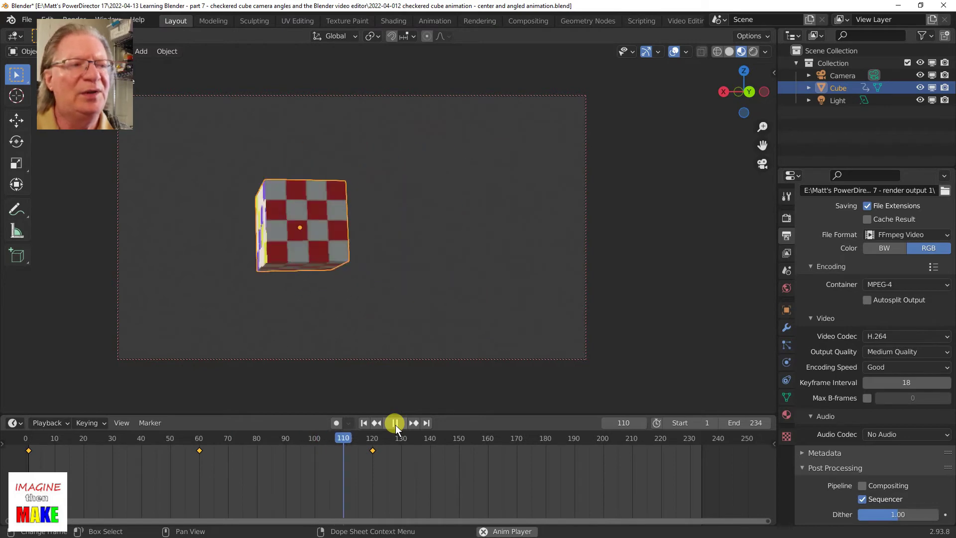
left_click(395, 424)
left_click(361, 425)
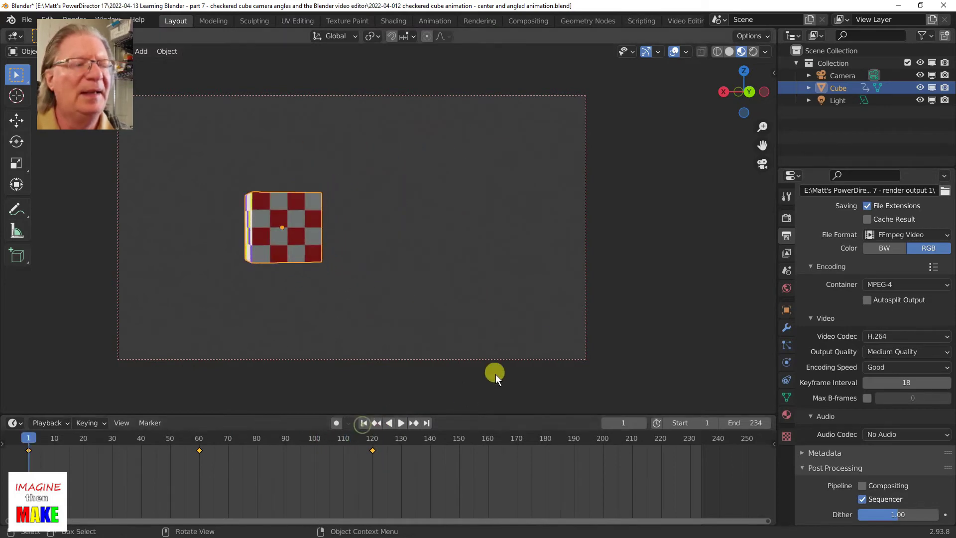
key("alt+Tab")
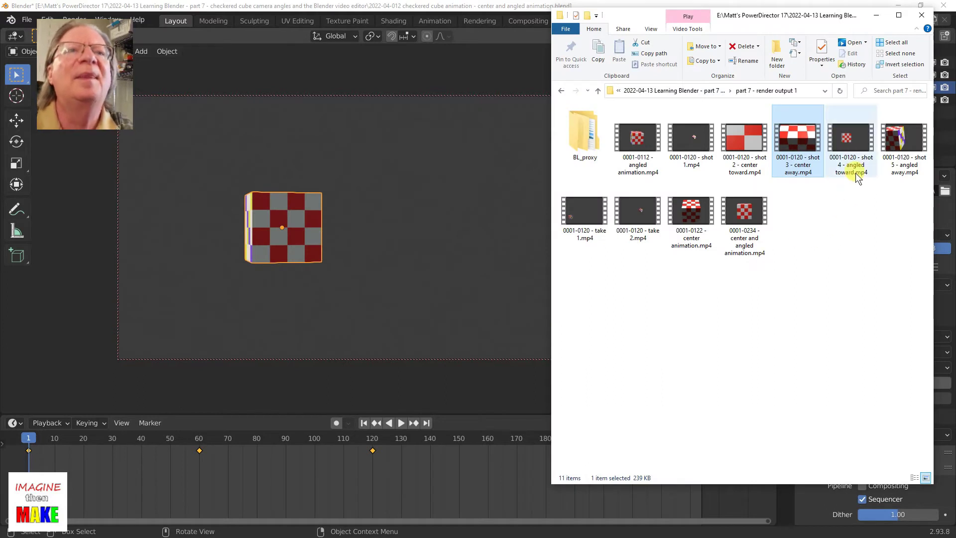
Play the 'shot 4 - angled toward' mp4 in the media player, then close it.
left_click(857, 139)
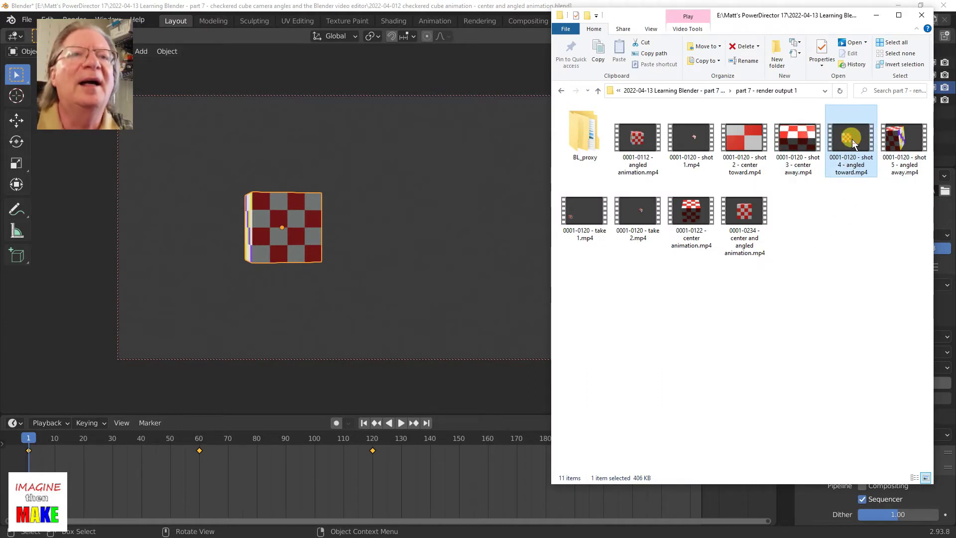
right_click(852, 140)
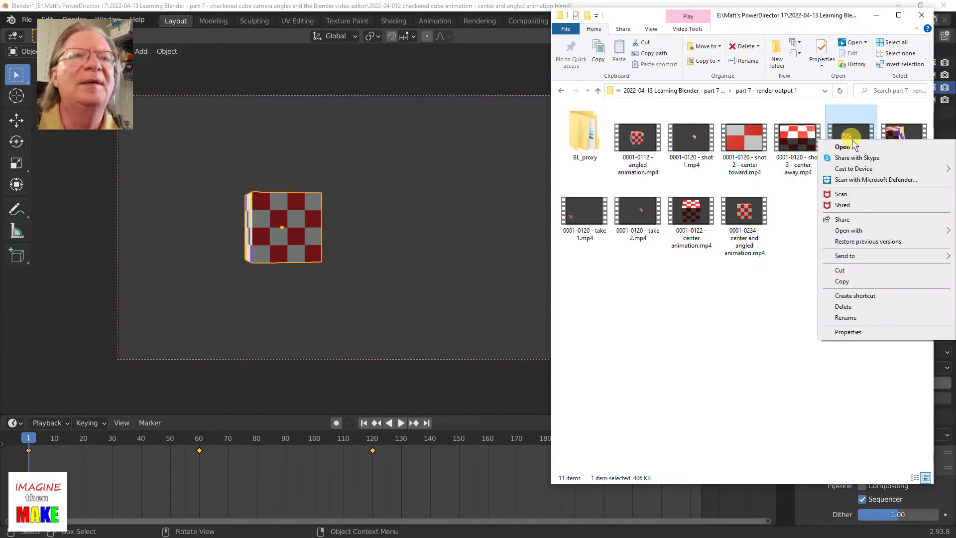
left_click(870, 150)
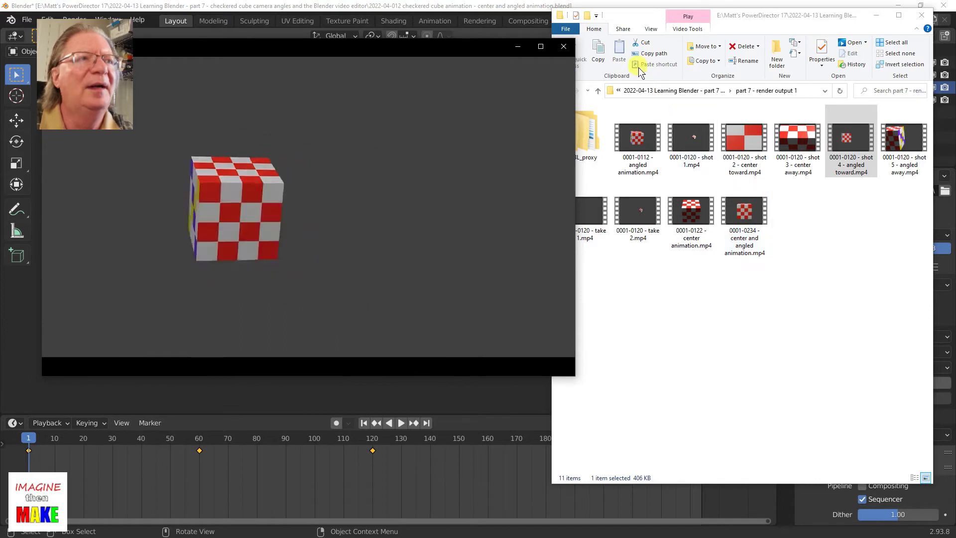
left_click(562, 47)
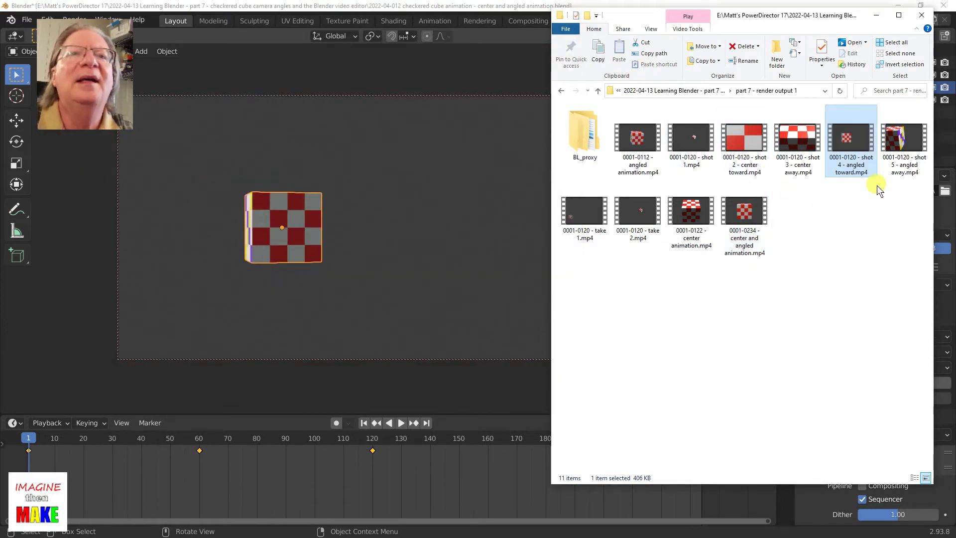
Play the 'shot 5 - angled away' mp4 in the media player, then close it.
right_click(899, 142)
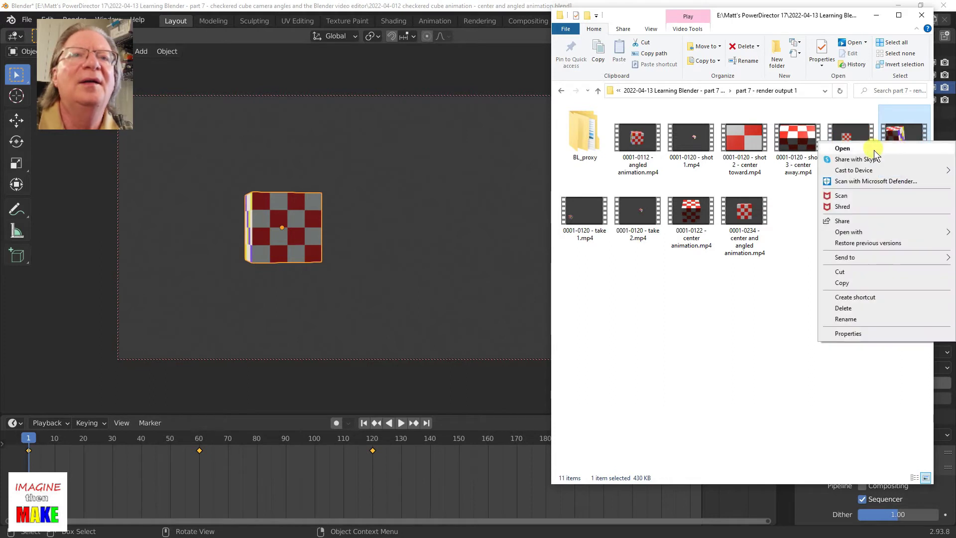
left_click(866, 148)
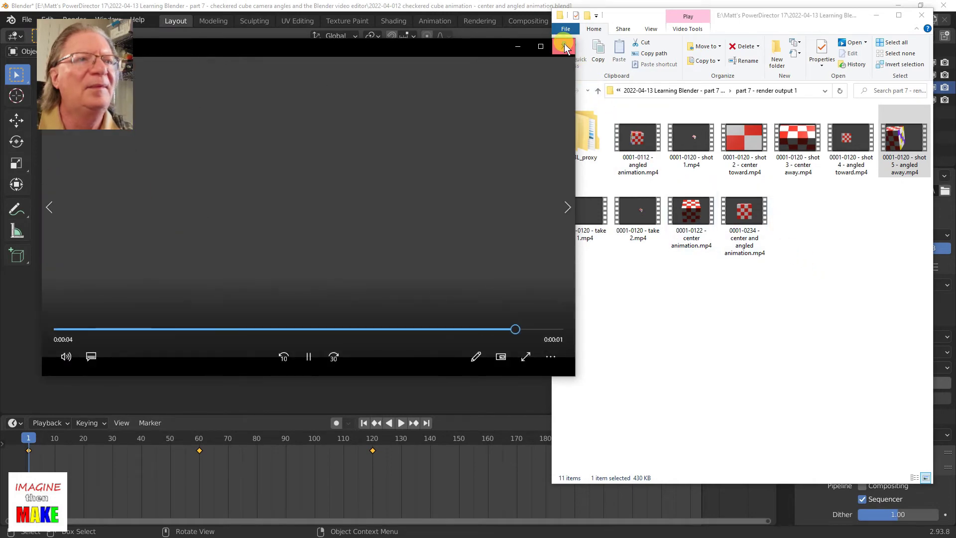
left_click(562, 46)
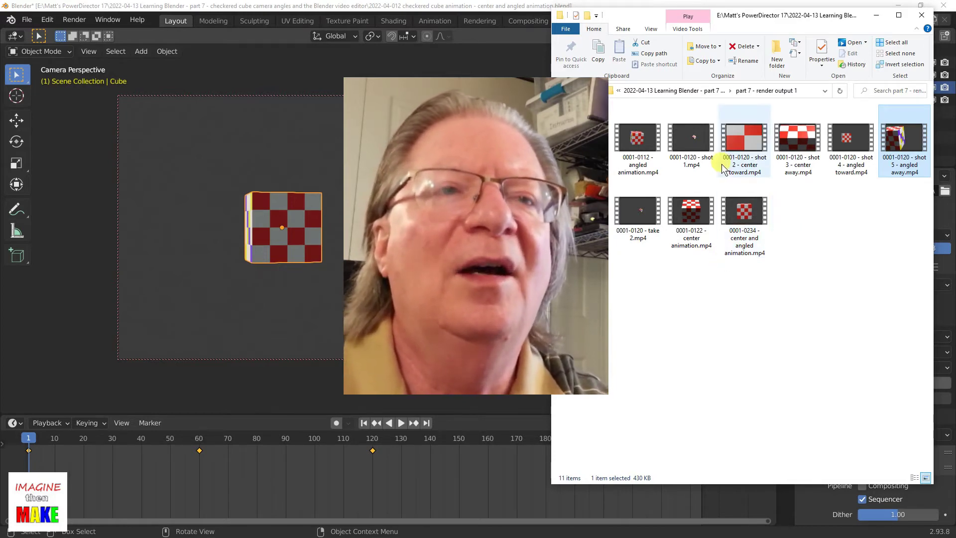
mouse_move(743, 140)
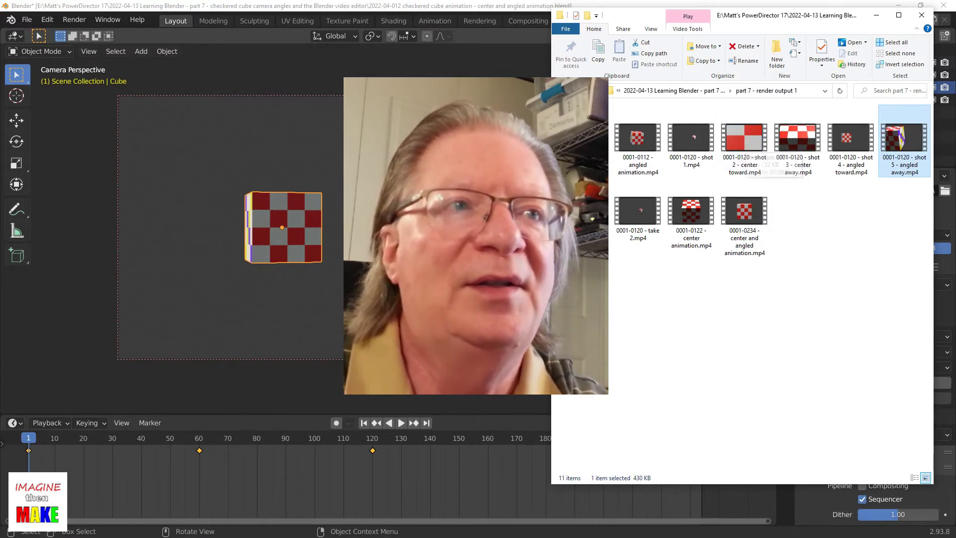
Dismiss Blender's splash screen for a default scene and add the Video Editing workspace.
left_click(502, 67)
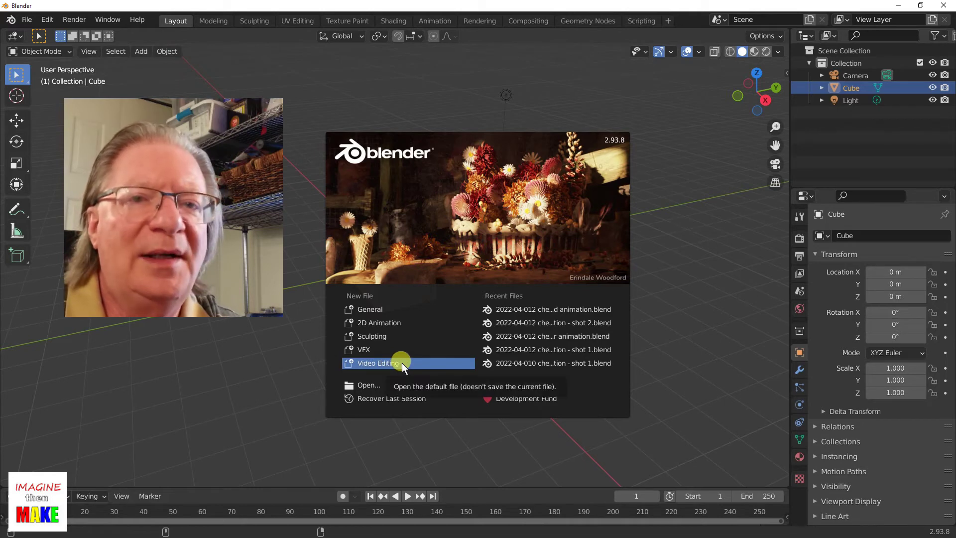
left_click(728, 214)
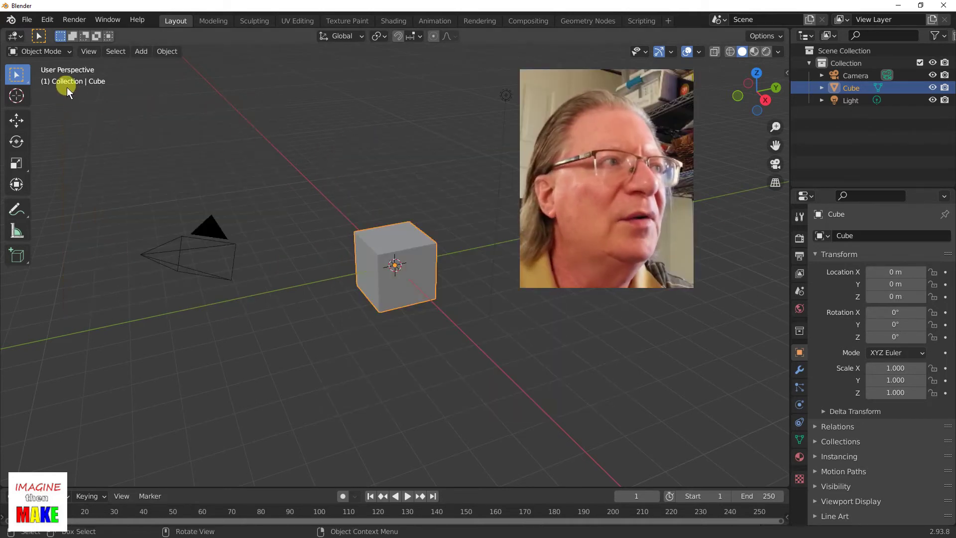
left_click(26, 20)
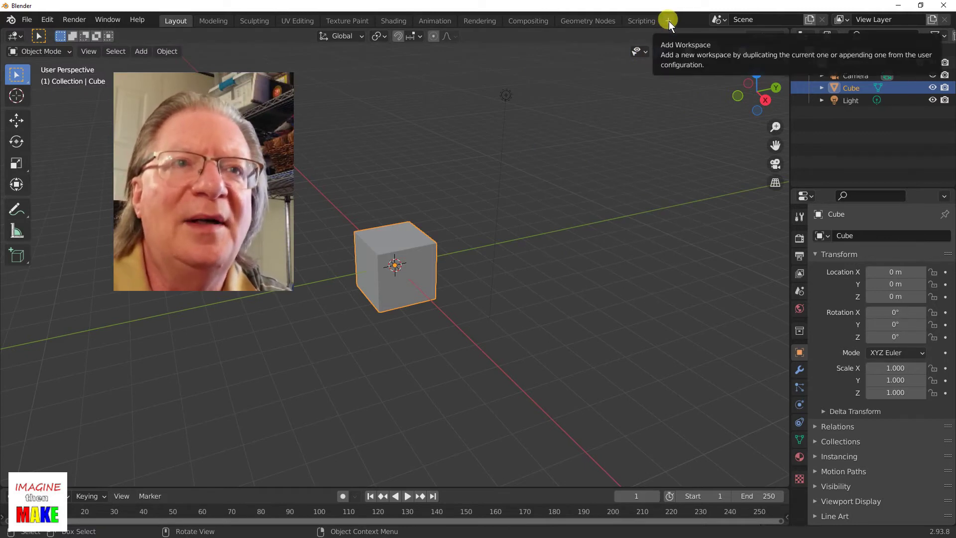
left_click(668, 21)
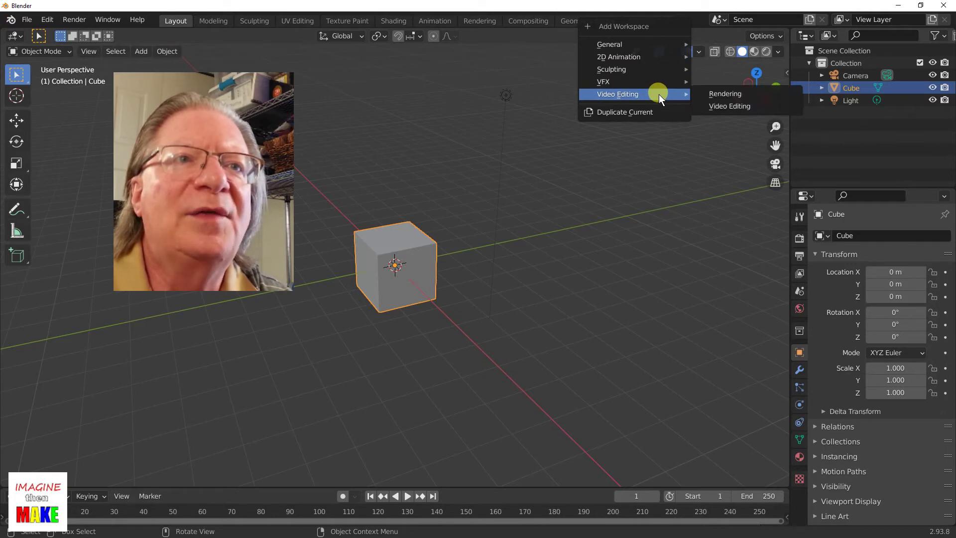
mouse_move(620, 94)
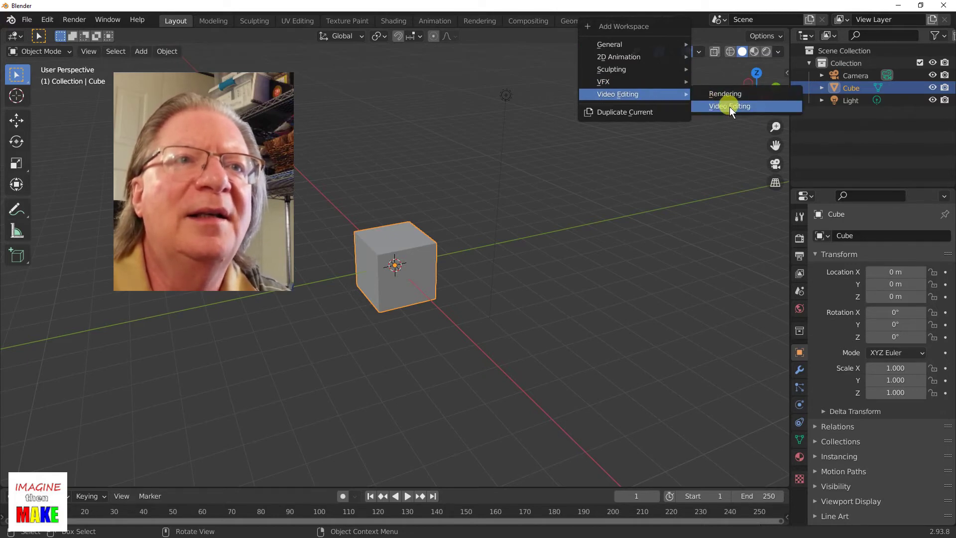
left_click(748, 106)
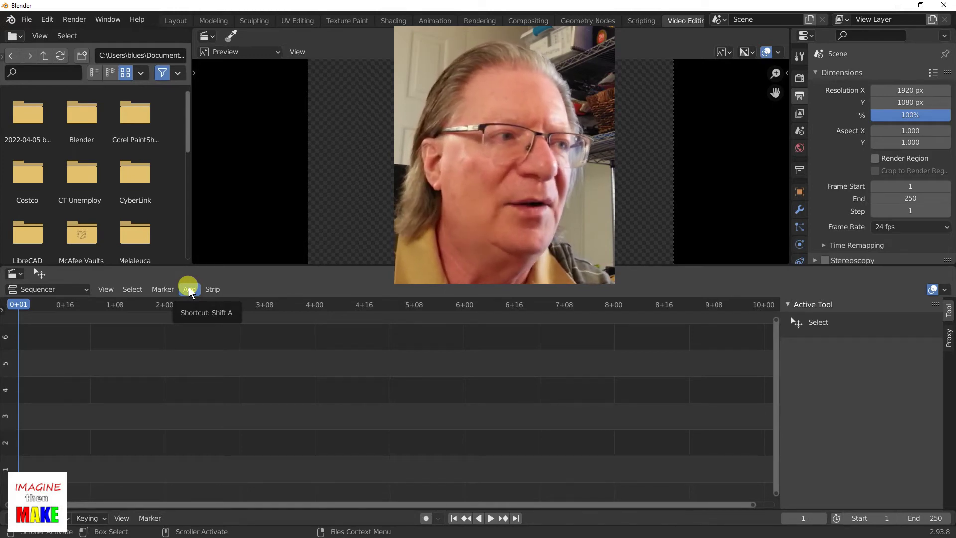
Add the 'shot 2 - center toward' movie strip from E:\Matt's PowerDirector 17's Learning Blender part 7 folder.
left_click(190, 292)
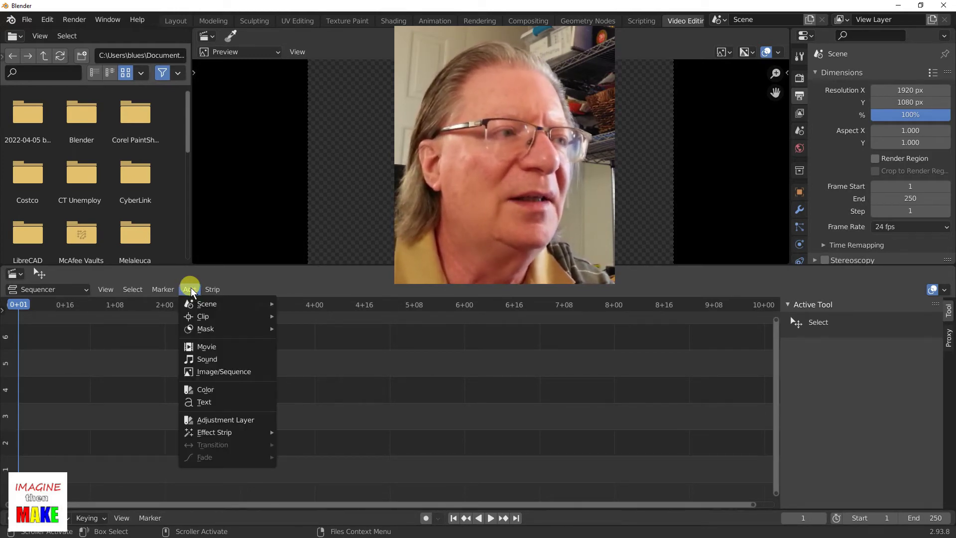
left_click(232, 348)
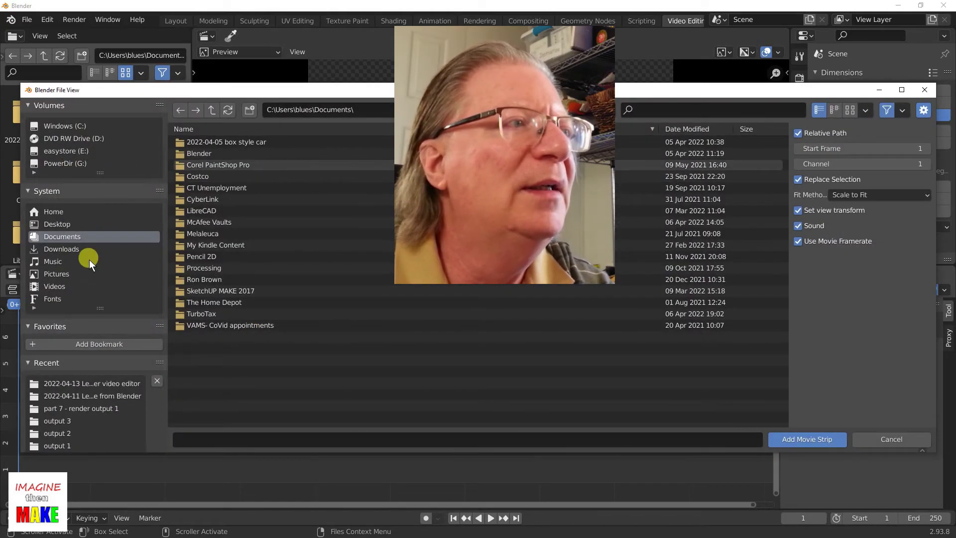
left_click(83, 150)
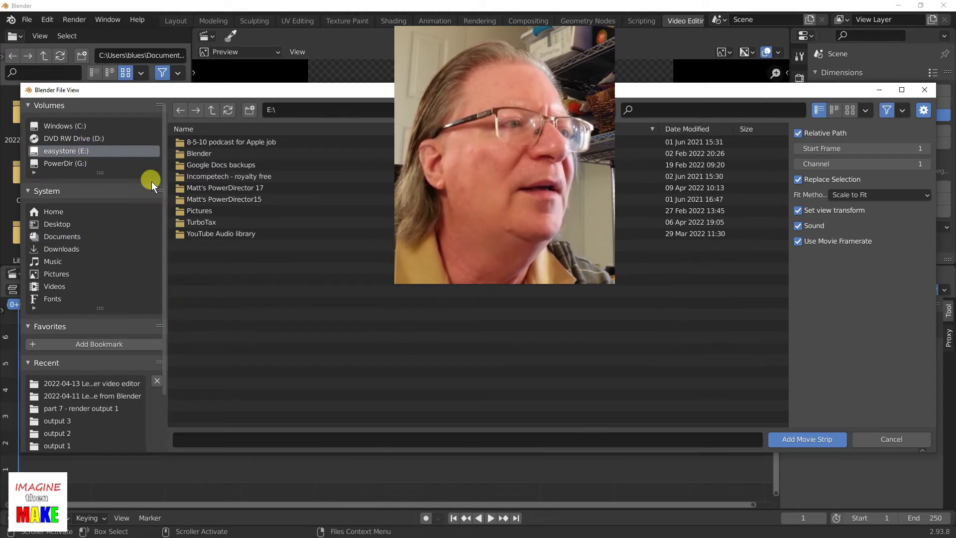
double_click(238, 188)
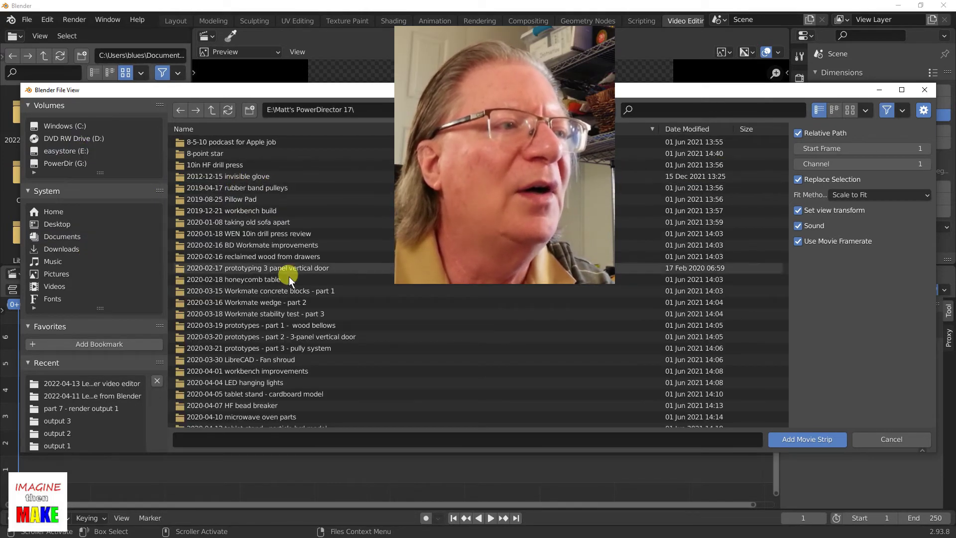
scroll(291, 282, "down", 5)
scroll(290, 292, "down", 3)
scroll(290, 291, "down", 3)
scroll(291, 291, "down", 3)
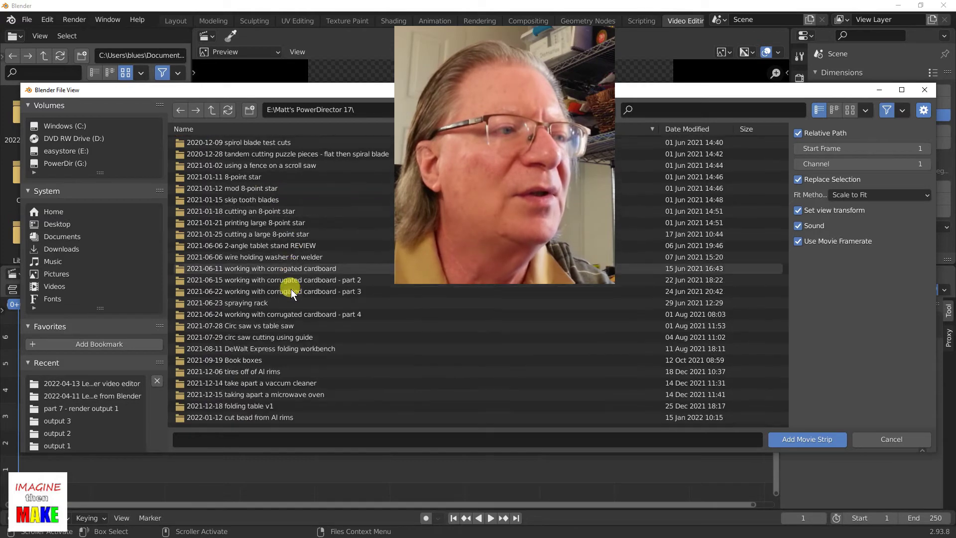
scroll(290, 292, "down", 3)
scroll(290, 291, "down", 2)
scroll(291, 290, "down", 3)
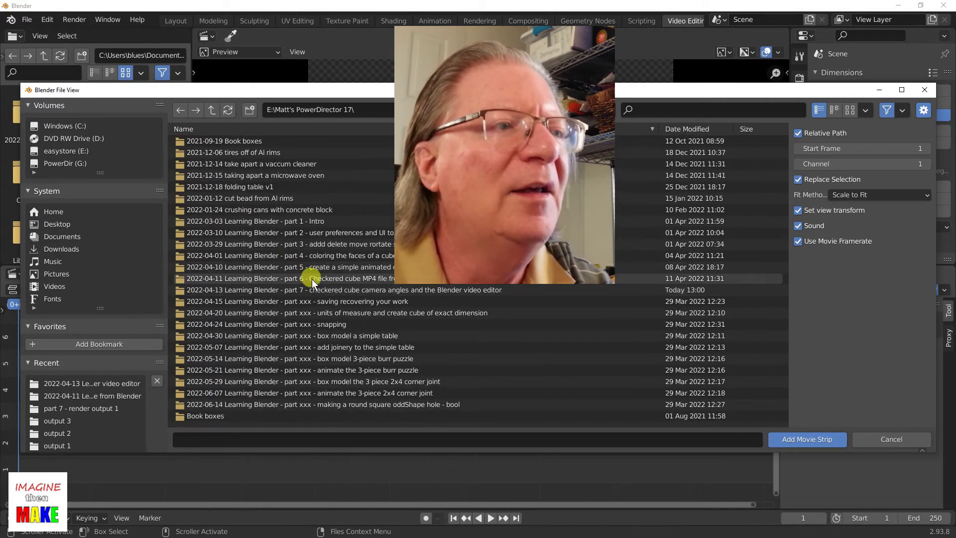
double_click(322, 292)
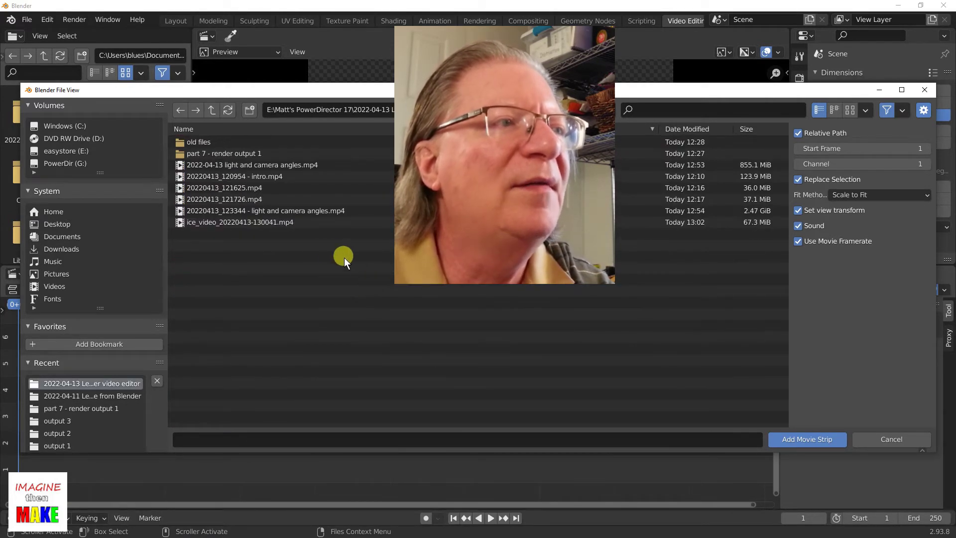
left_click(830, 438)
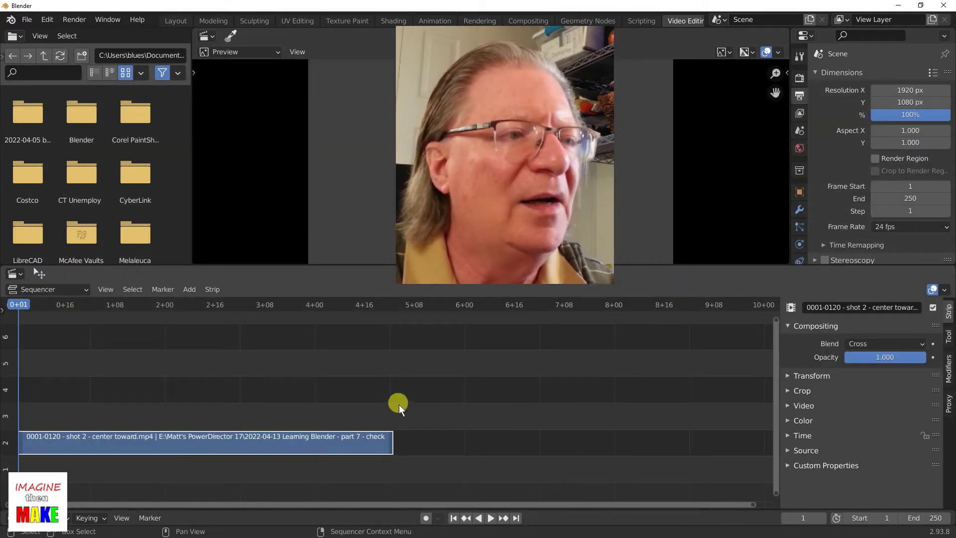
scroll(399, 404, "down", 3)
scroll(399, 404, "down", 1)
scroll(399, 405, "up", 2)
scroll(399, 405, "down", 1)
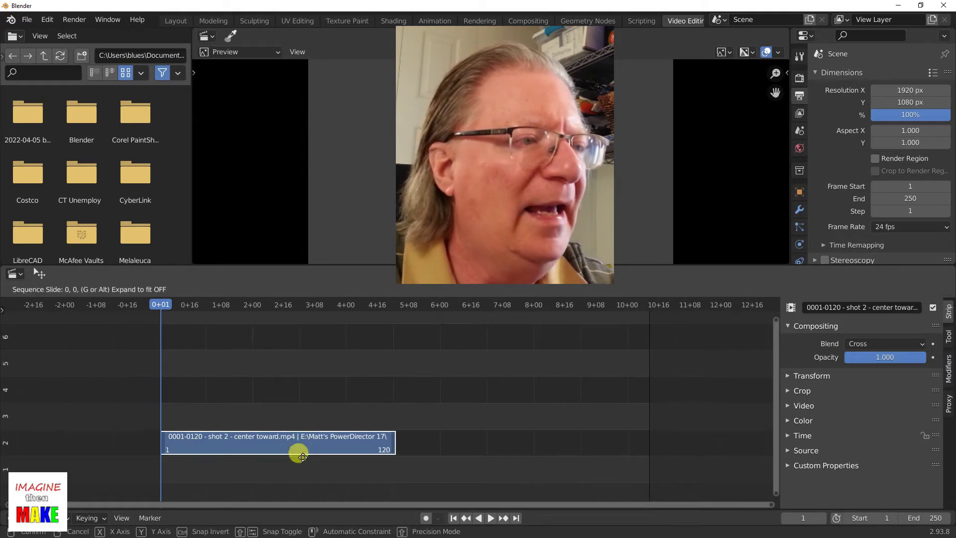
Move the shot 2 strip down to channel 1 with its start at frame 1.
left_click_drag(302, 448, 305, 474)
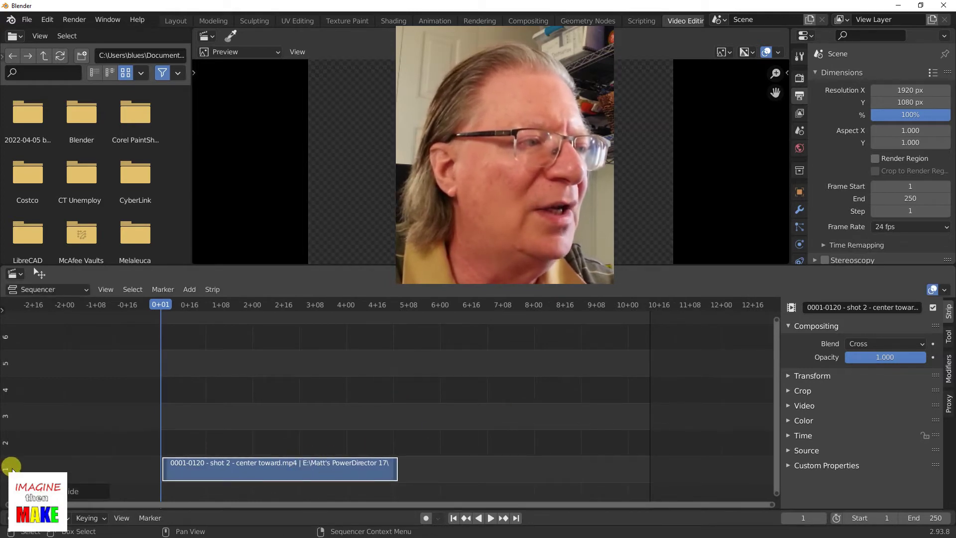
mouse_move(263, 466)
left_mouse_down()
mouse_move(267, 412)
mouse_move(263, 462)
left_mouse_up()
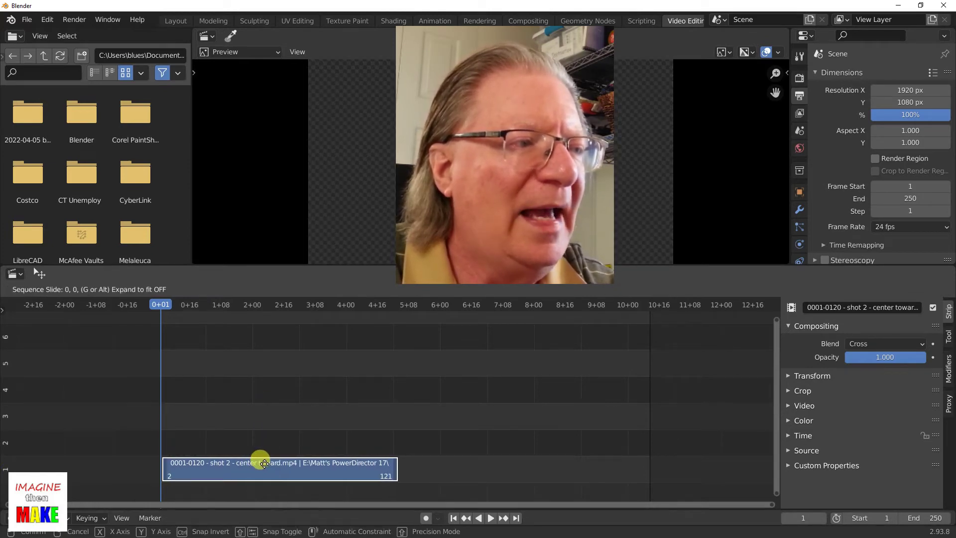
left_click_drag(263, 462, 263, 462)
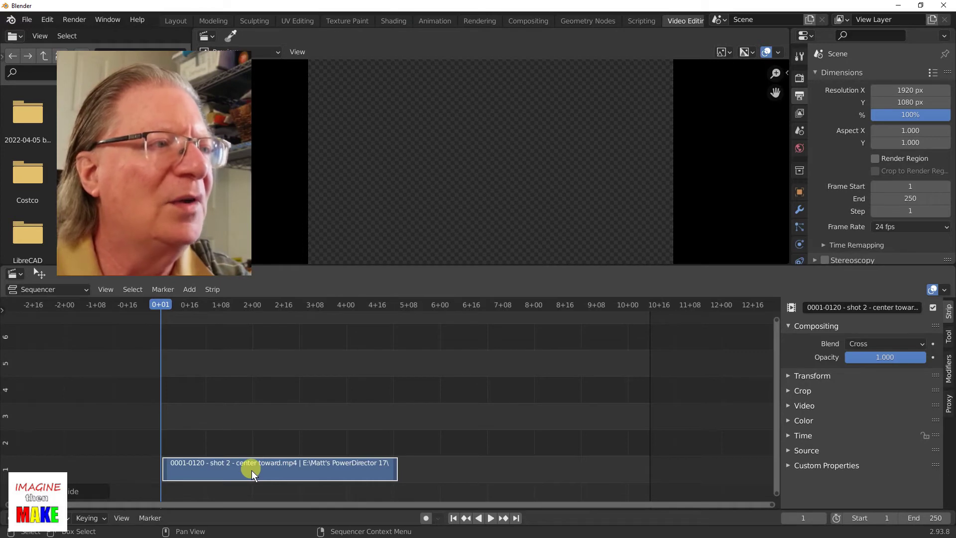
left_click_drag(251, 470, 250, 470)
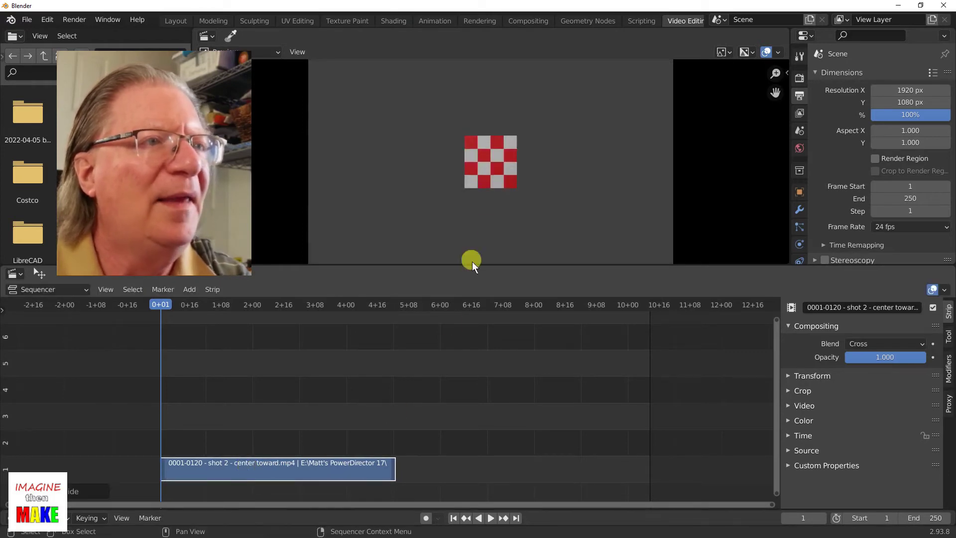
Play the sequence, then set the scene's end frame to 120.
left_click(489, 518)
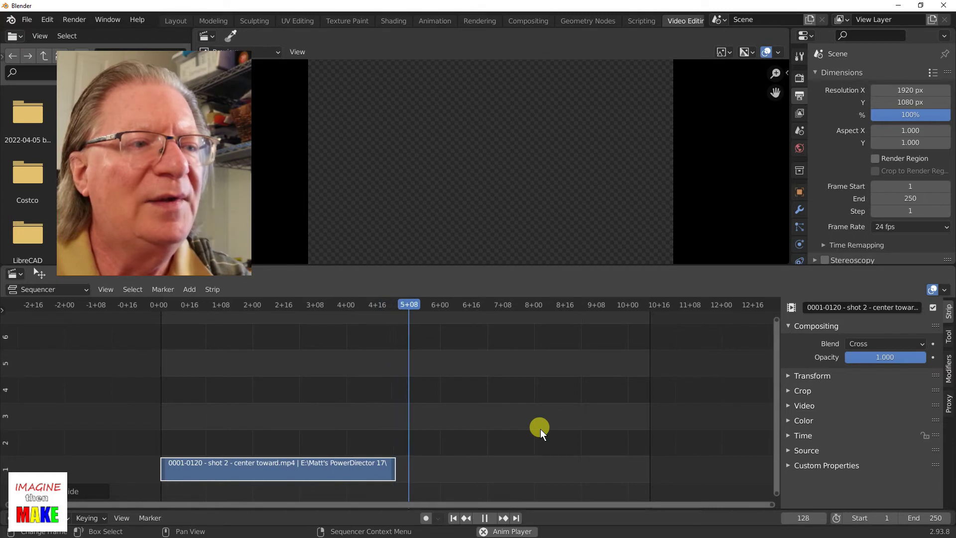
left_click(484, 517)
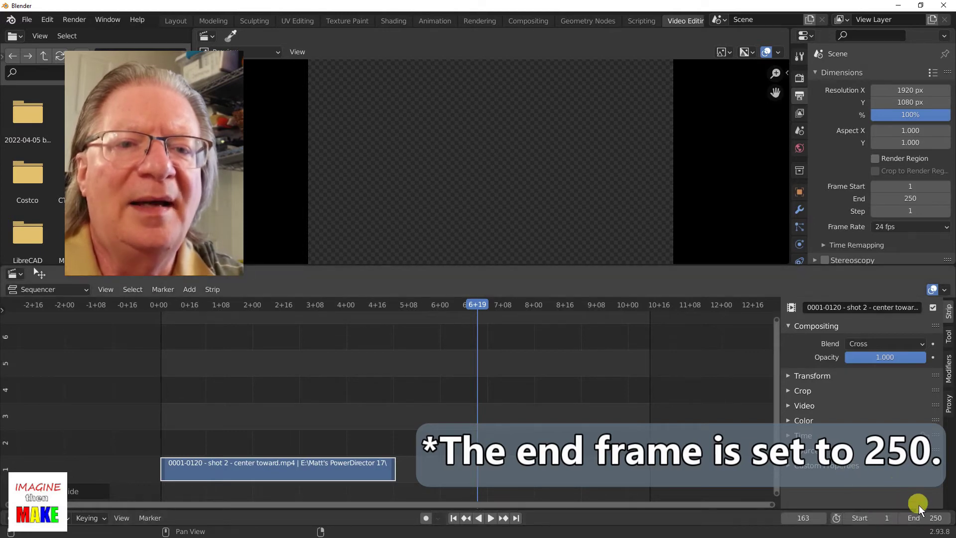
left_click(924, 517)
type("120")
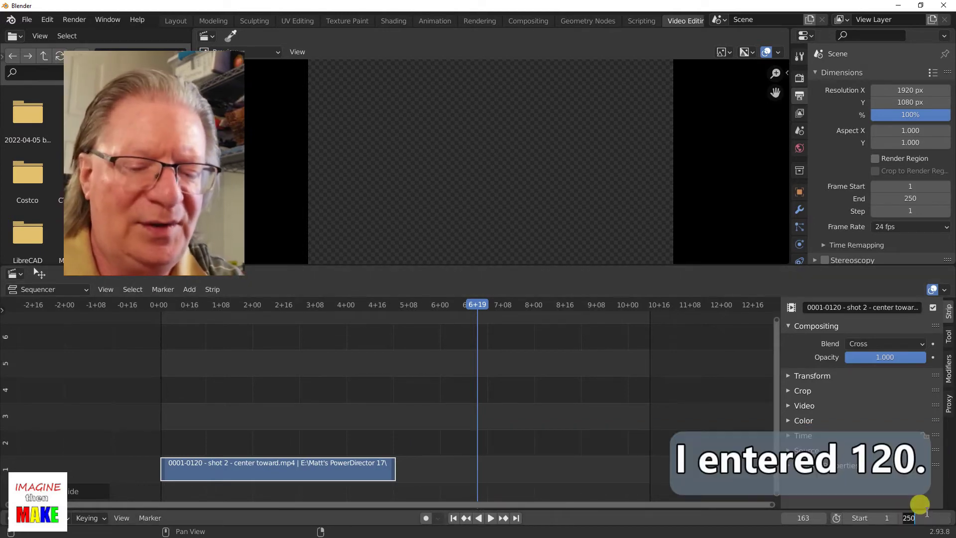
key("Return")
key("Return")
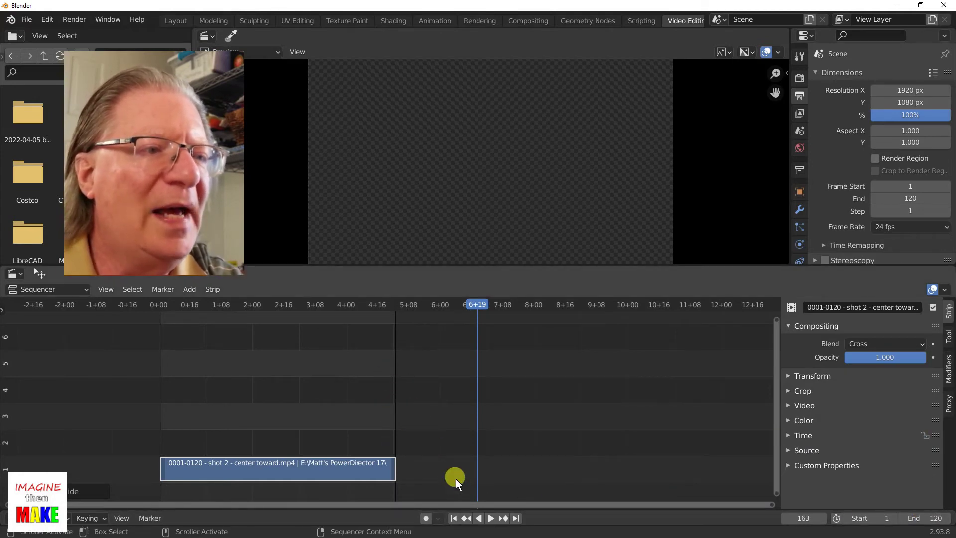
Replay the shortened sequence, keep the end frame at 120, and rewind to frame 1.
left_click(487, 519)
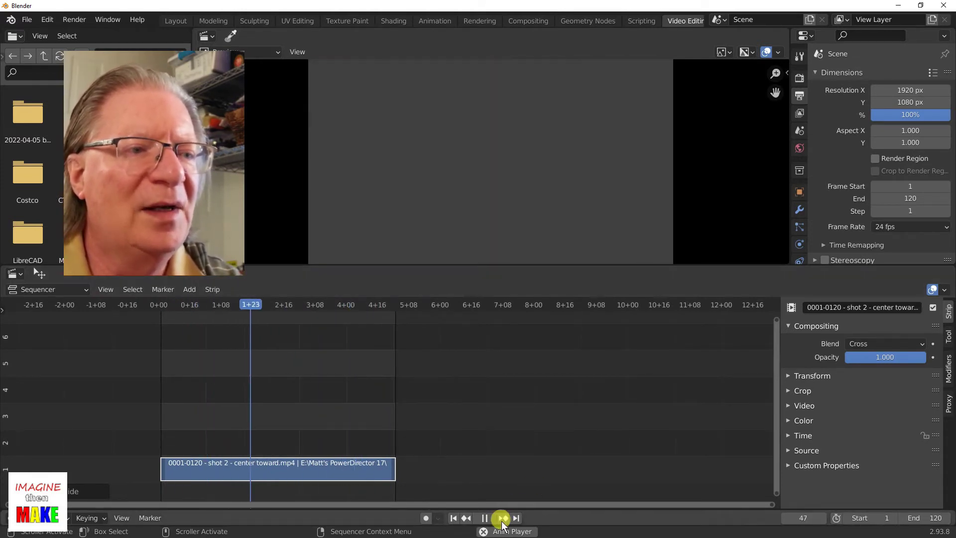
left_click(484, 518)
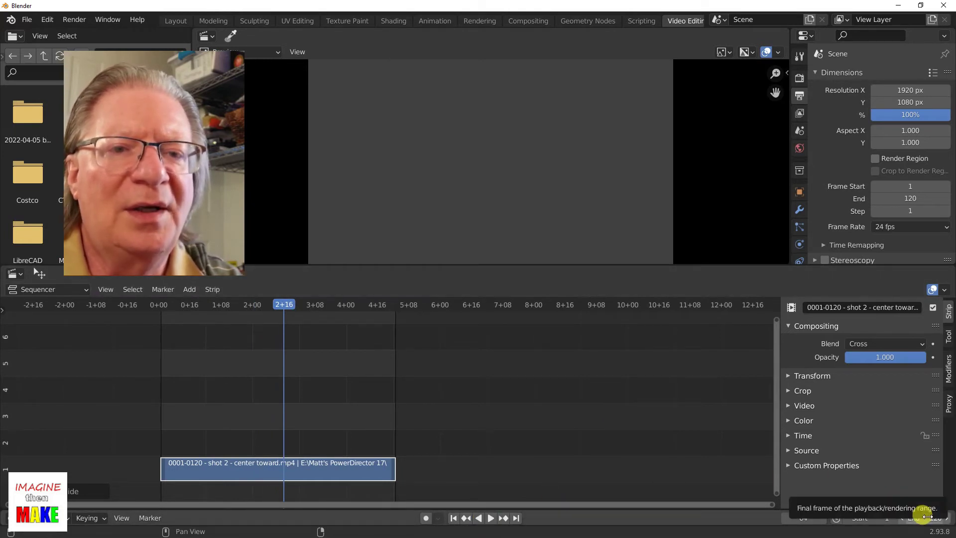
left_click_drag(924, 518, 896, 517)
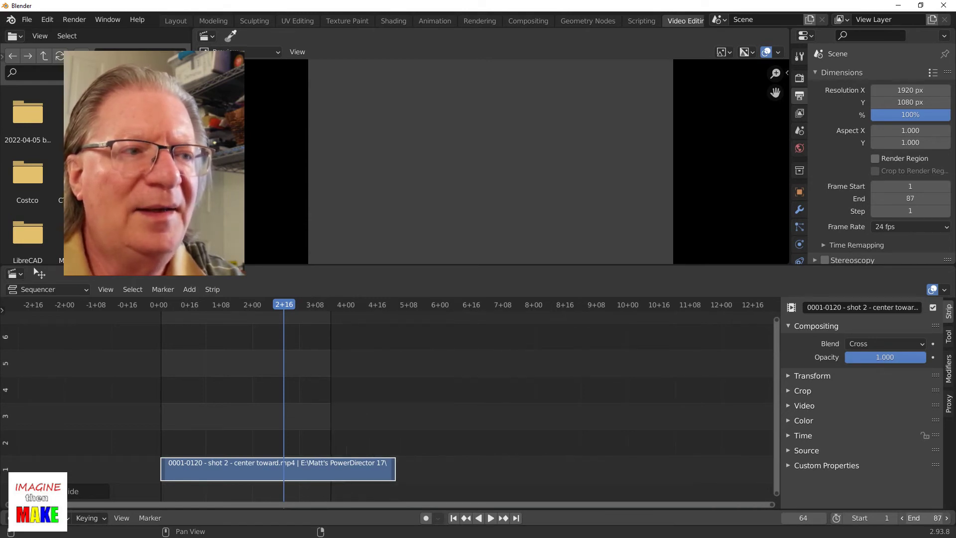
left_click_drag(925, 517, 885, 465)
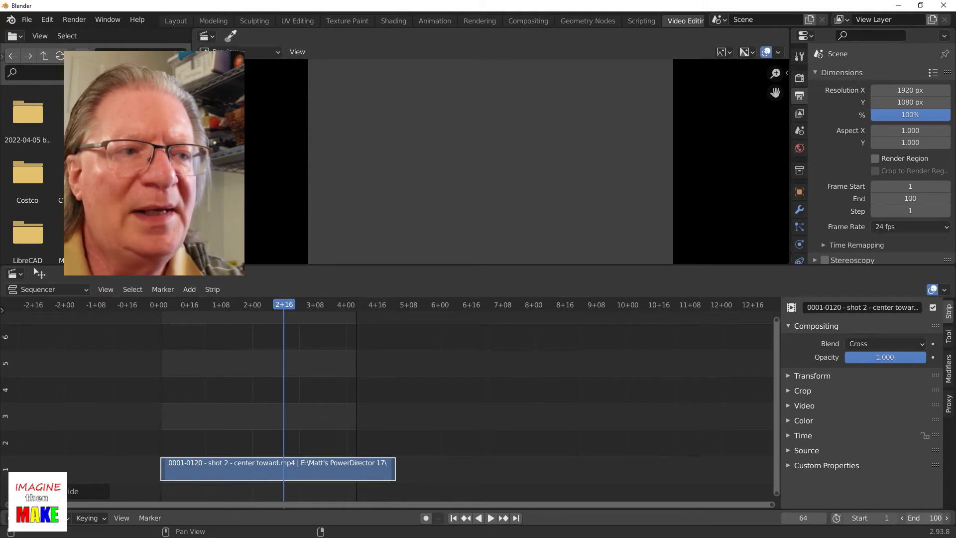
left_click_drag(924, 517, 948, 517)
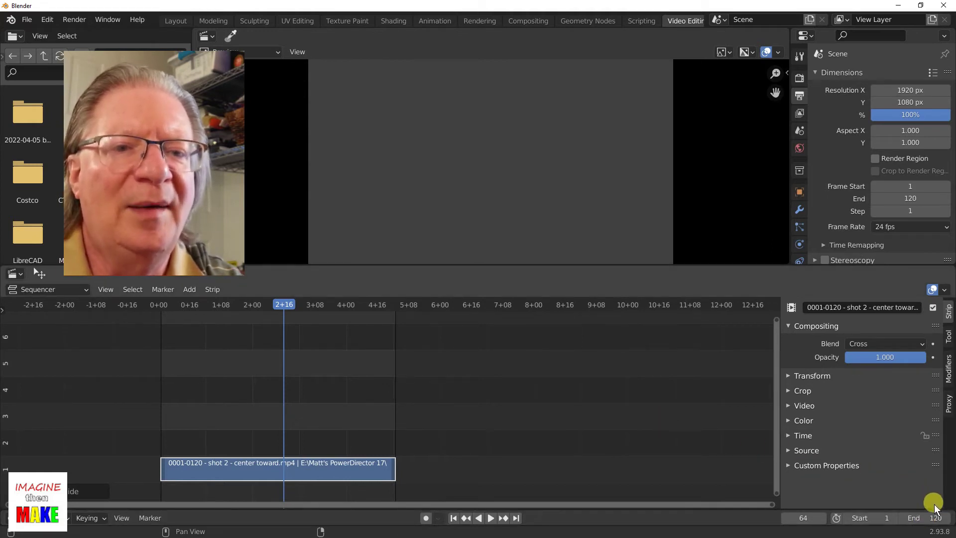
left_click(489, 519)
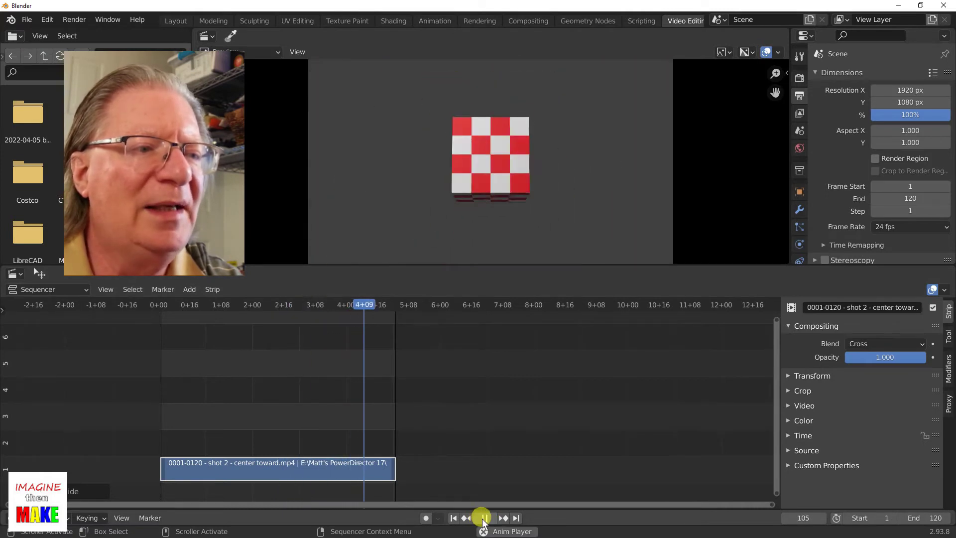
left_click(483, 518)
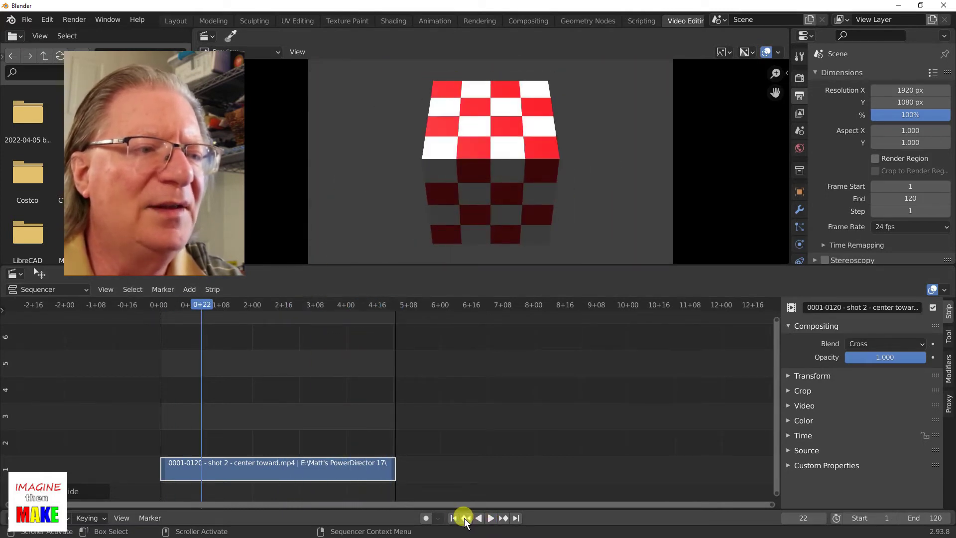
left_click(453, 517)
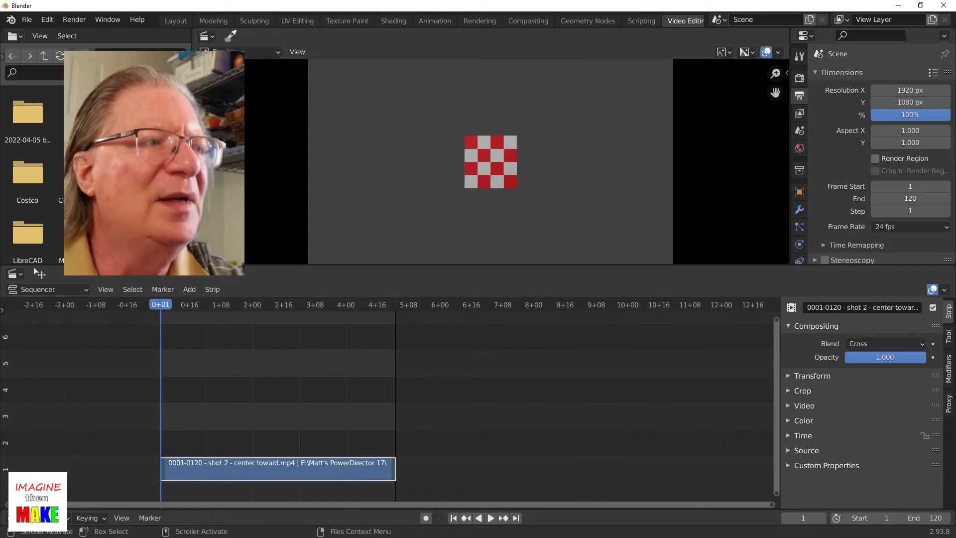
left_click(188, 289)
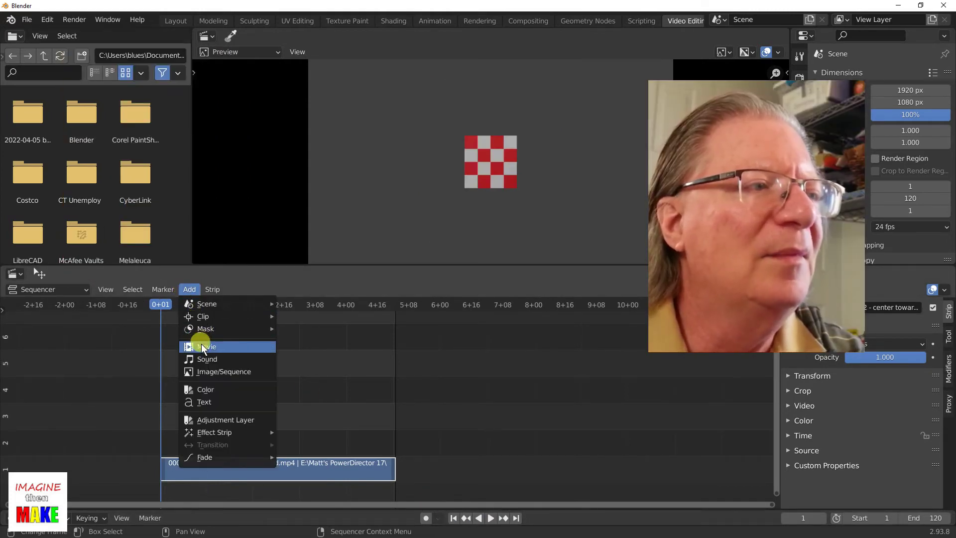
Add the '0001-0120 - shot 3 - center away.mp4' movie strip above shot 2.
left_click(226, 343)
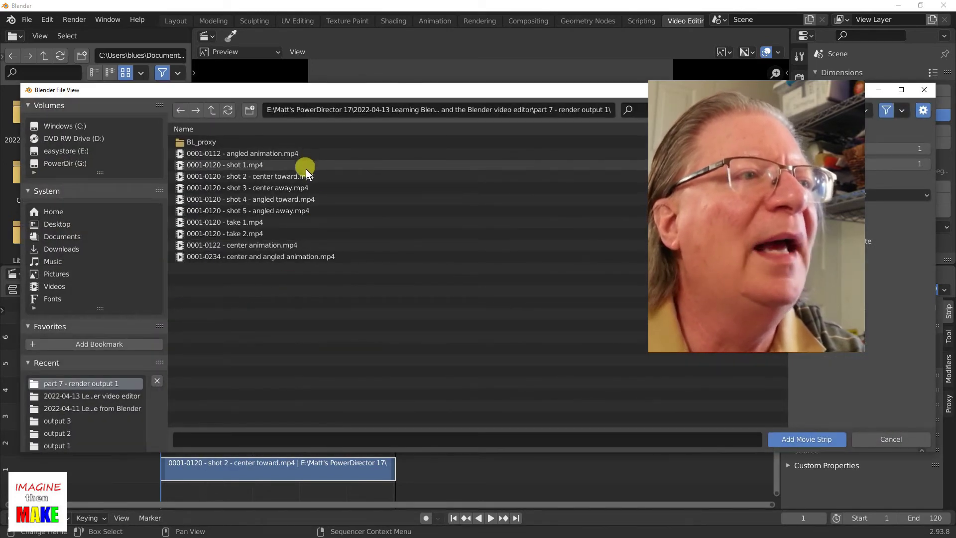
left_click(288, 187)
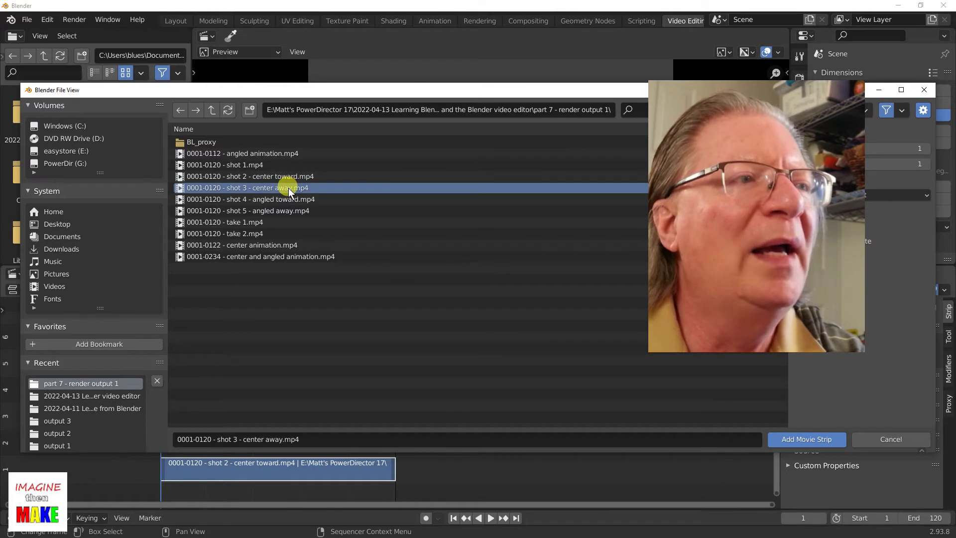
left_click(791, 436)
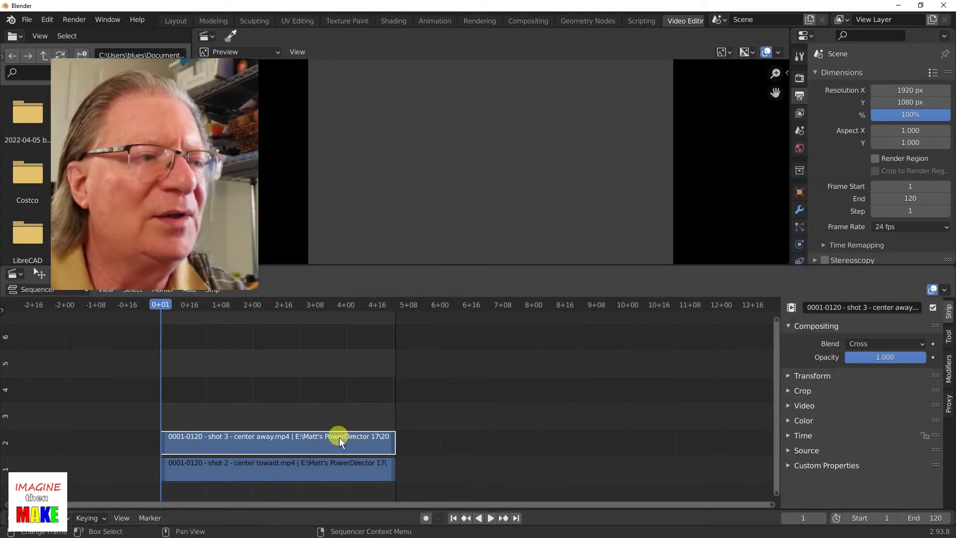
Play both strips, then return the playhead to the start of the clips.
left_click(490, 517)
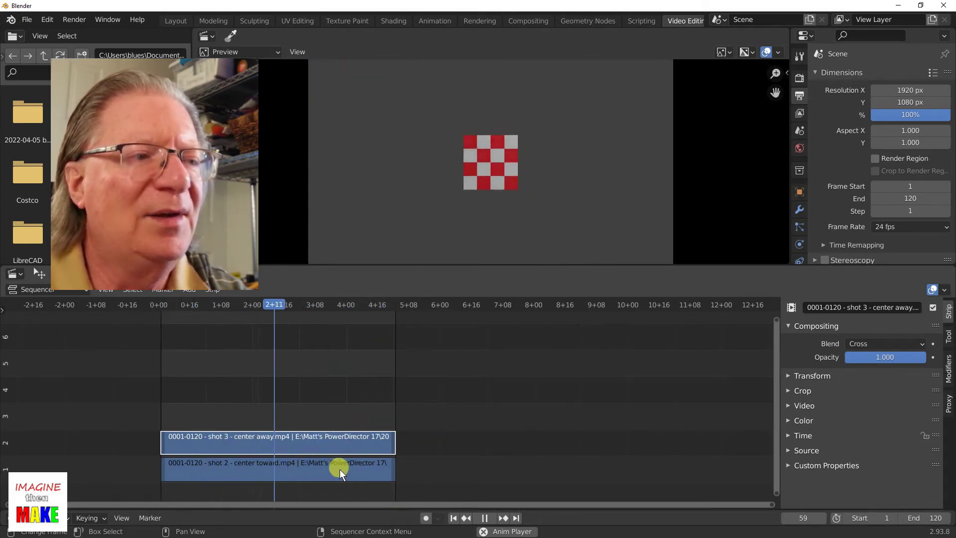
left_click(485, 516)
left_click_drag(393, 299, 165, 308)
left_click(217, 441)
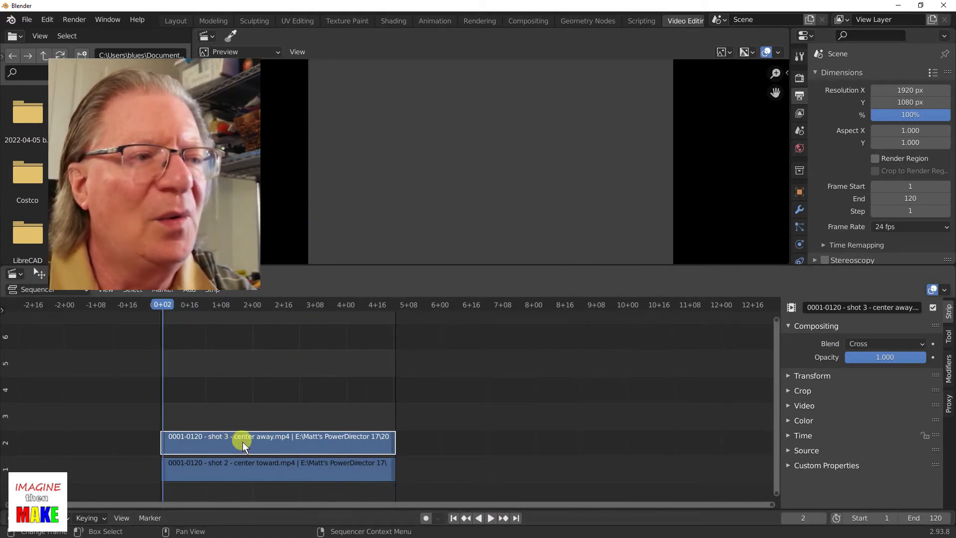
Slide the shot 3 strip past shot 2, then play the sequence from shot 2.
left_click_drag(243, 441, 511, 445)
left_click(366, 465)
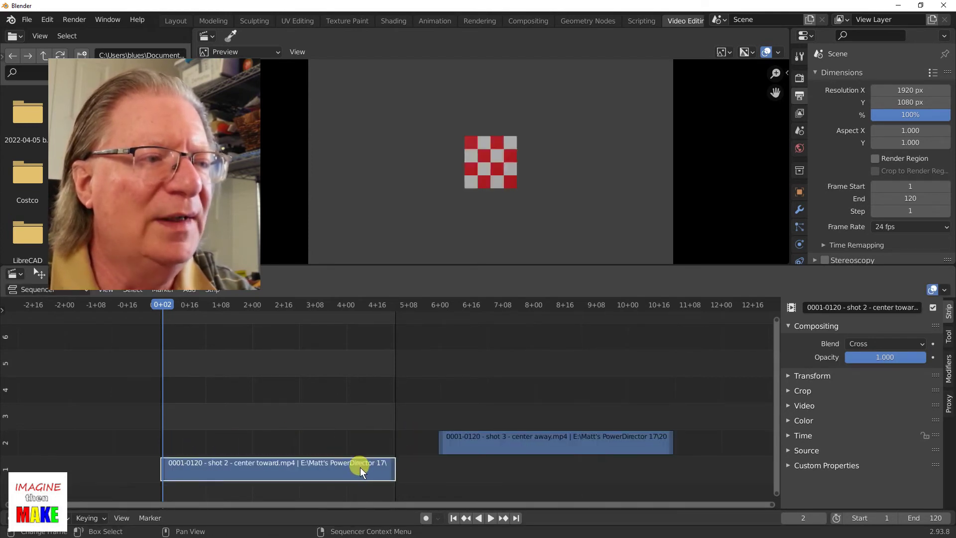
left_click(487, 515)
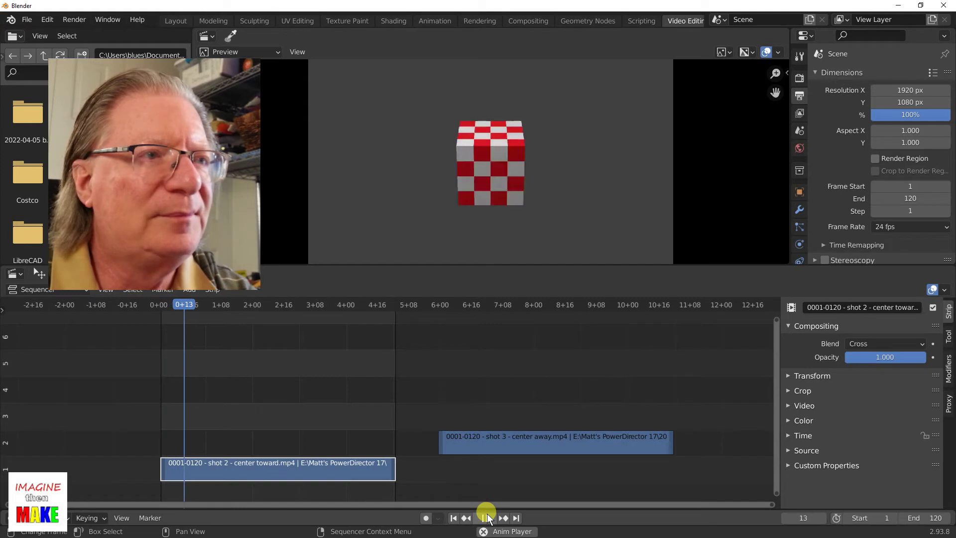
left_click(488, 516)
left_click(488, 517)
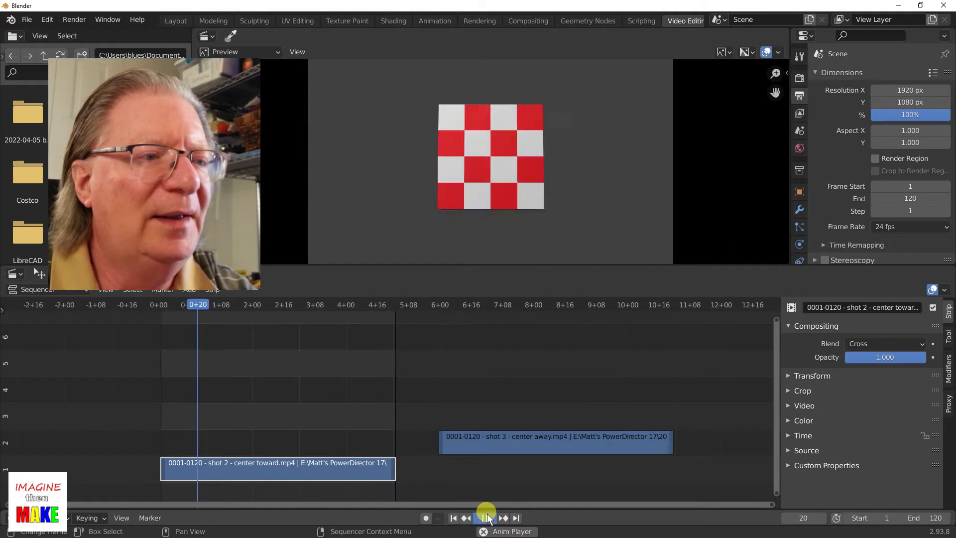
left_click(486, 517)
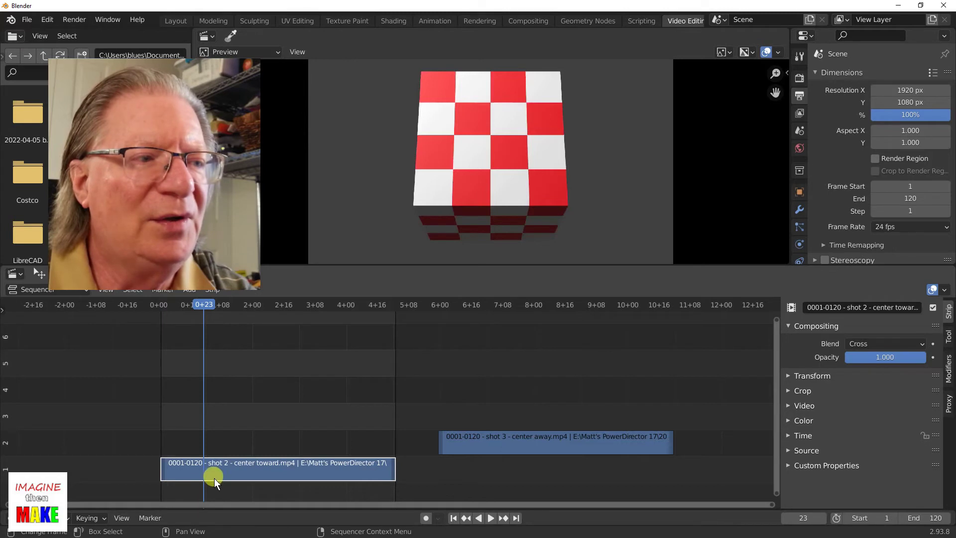
Scrub through shot 2 to frame 33, where the image goes black.
left_click(192, 305)
key("space")
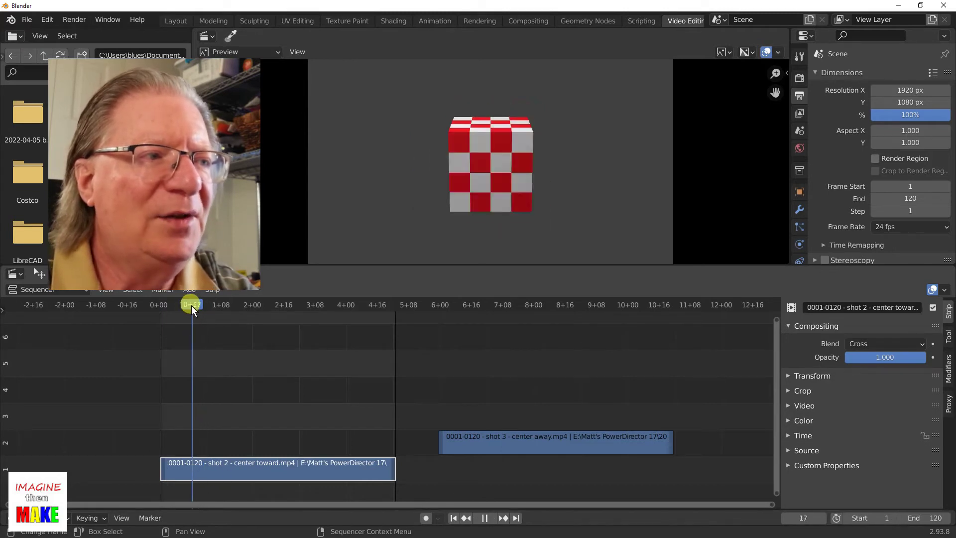
mouse_move(191, 305)
left_mouse_down()
mouse_move(170, 305)
mouse_move(225, 305)
mouse_move(213, 307)
left_mouse_up()
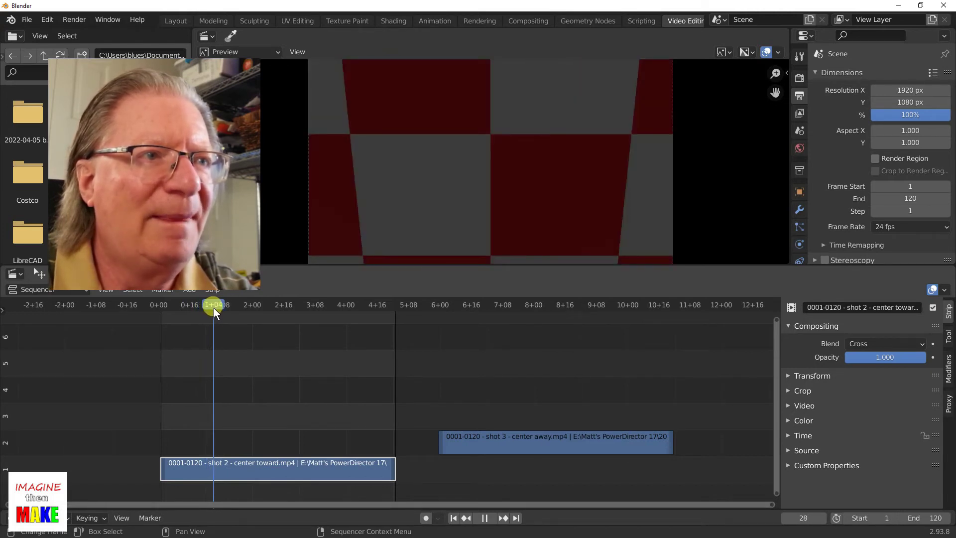
left_click_drag(214, 308, 221, 308)
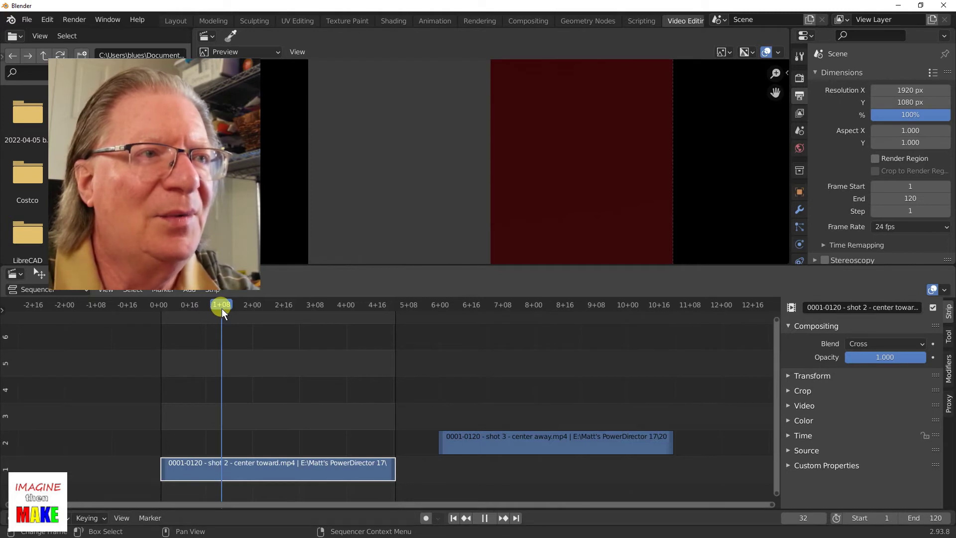
left_click_drag(222, 309, 224, 308)
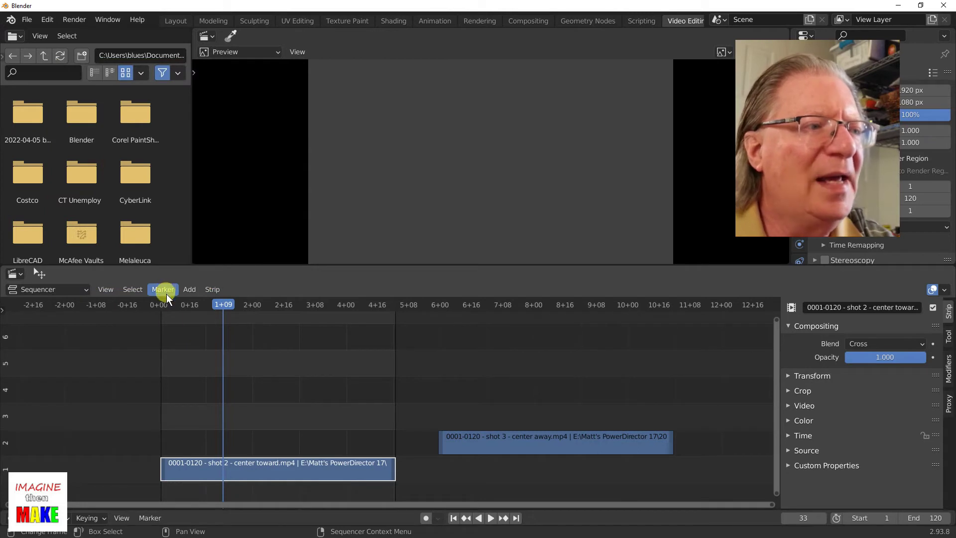
right_click(300, 465)
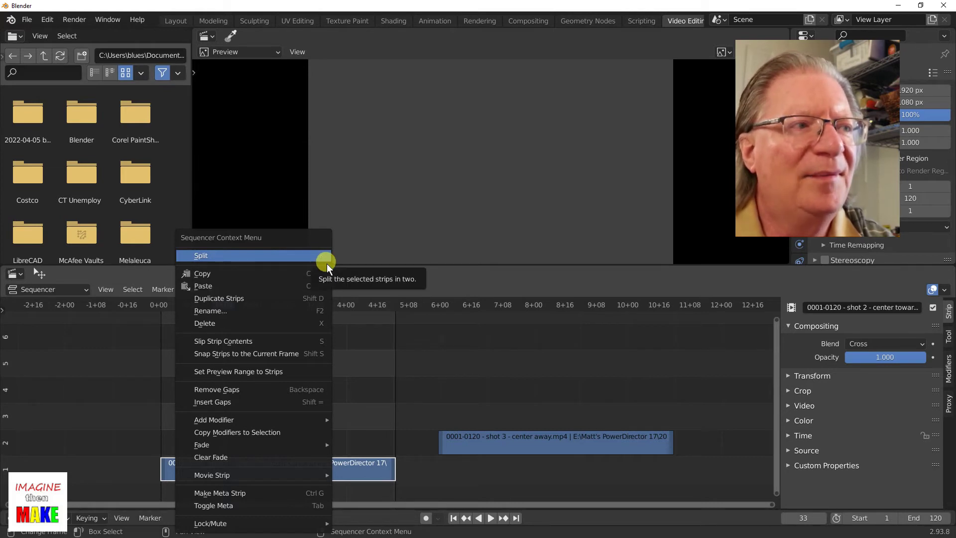
Split shot 2 at frame 33 and move its later half further along the timeline.
left_click(293, 256)
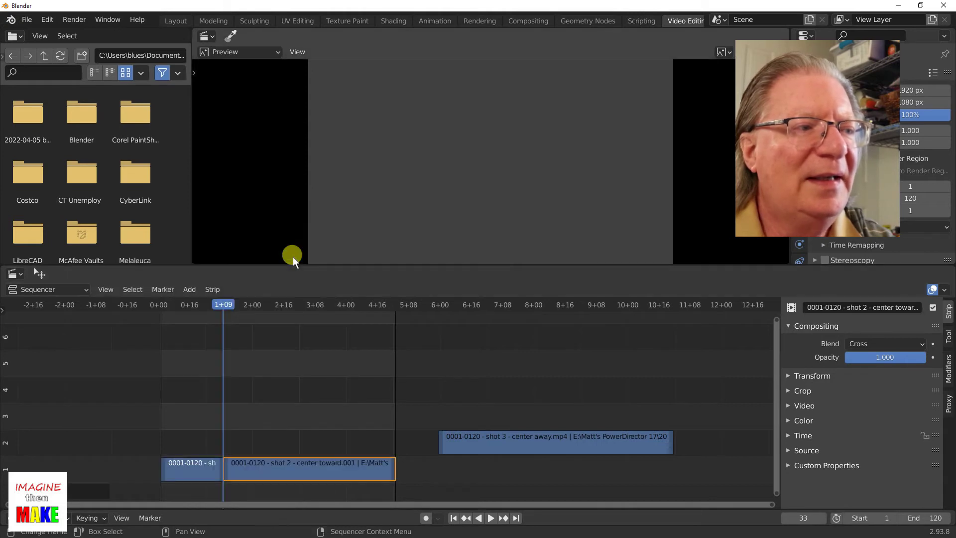
left_click(244, 469)
left_click(215, 468)
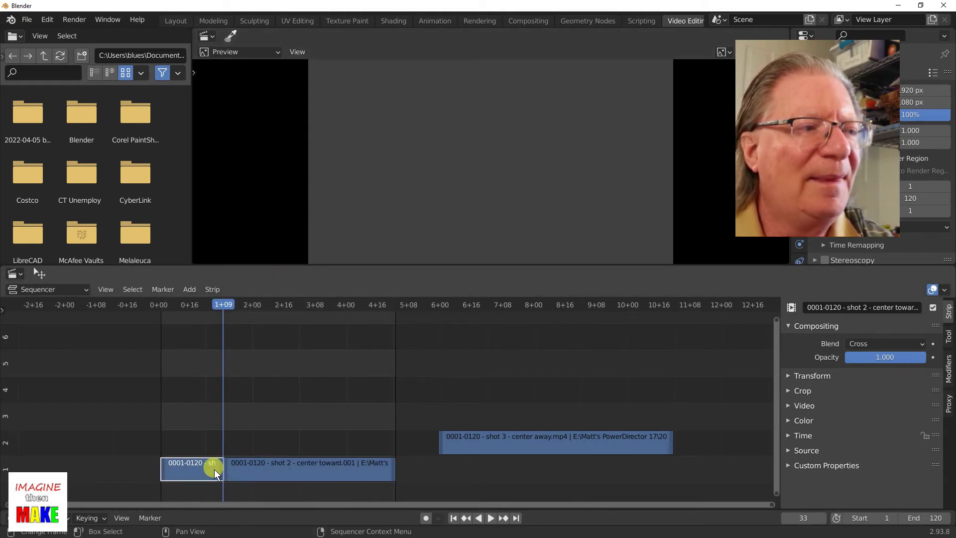
left_click(253, 470)
left_click_drag(253, 470, 499, 471)
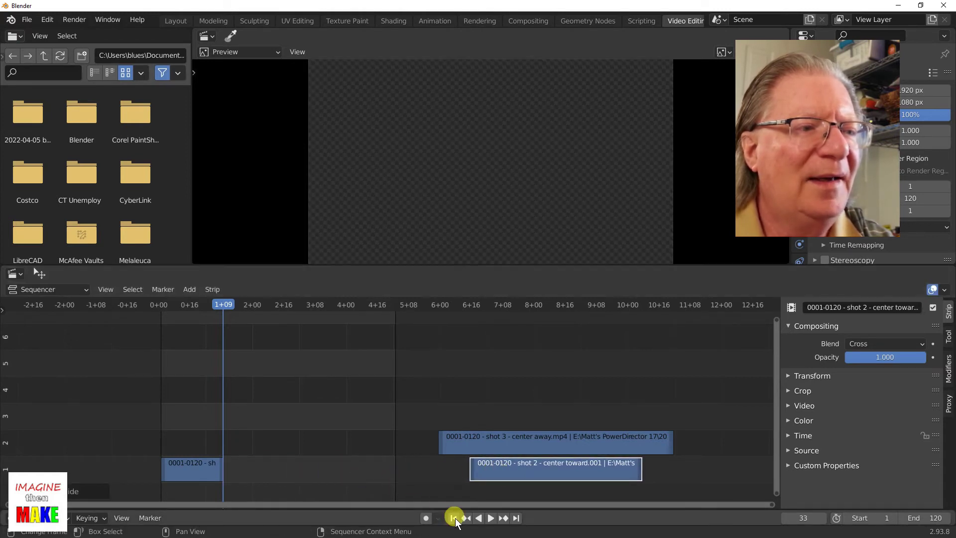
Play the sequence from frame 1, then slide the shot 3 strip back toward the start.
left_click(453, 518)
left_click(489, 518)
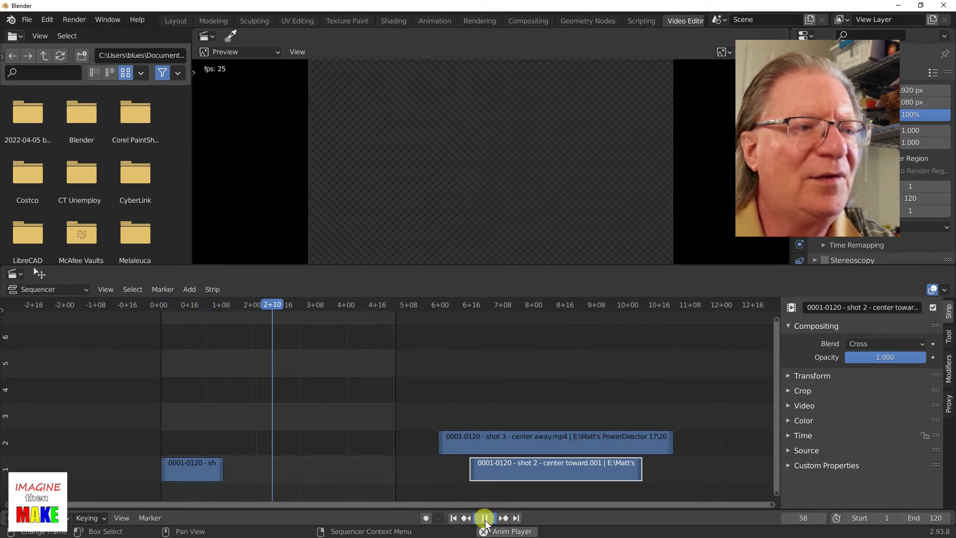
left_click(486, 518)
left_click(453, 517)
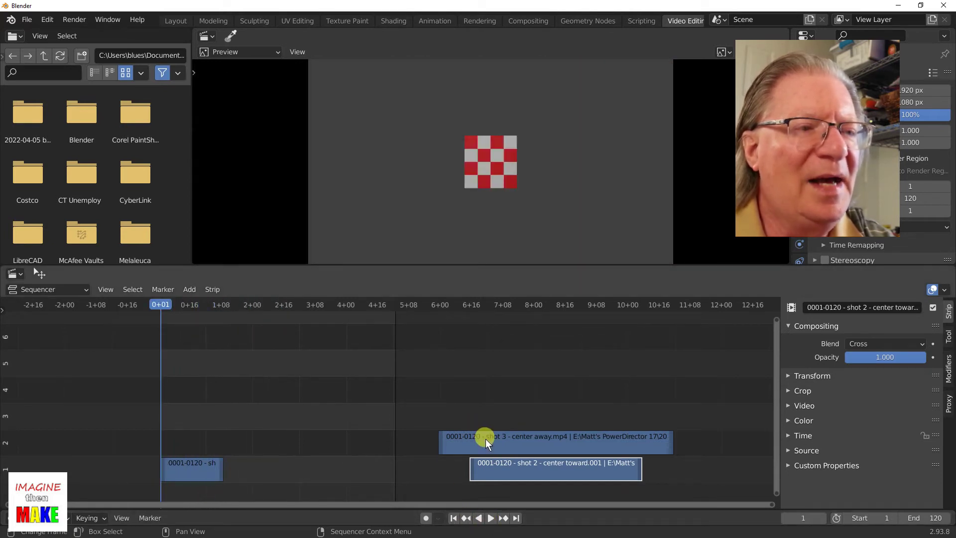
left_click_drag(485, 442, 207, 447)
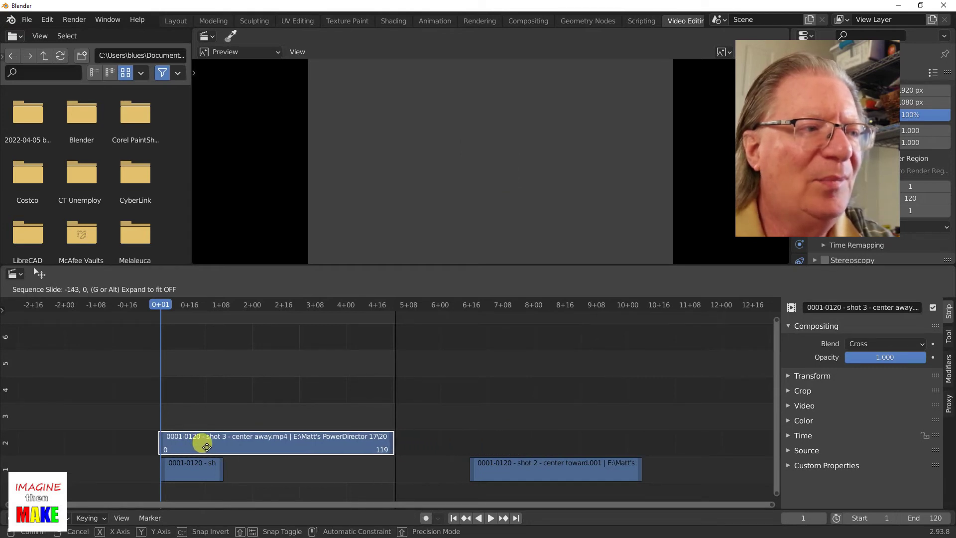
Place shot 3 at frame 1 and split it at frame 30 with K.
left_click_drag(206, 446, 208, 446)
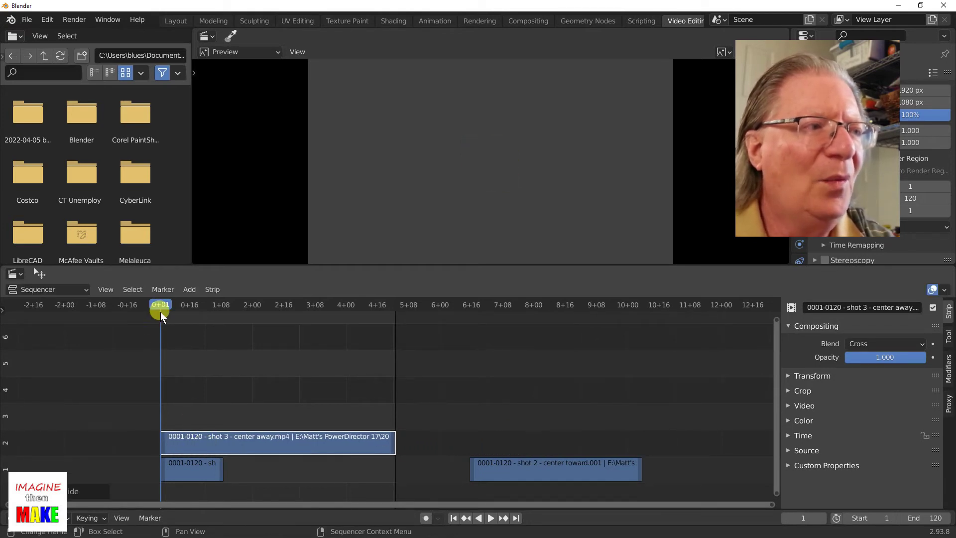
key("space")
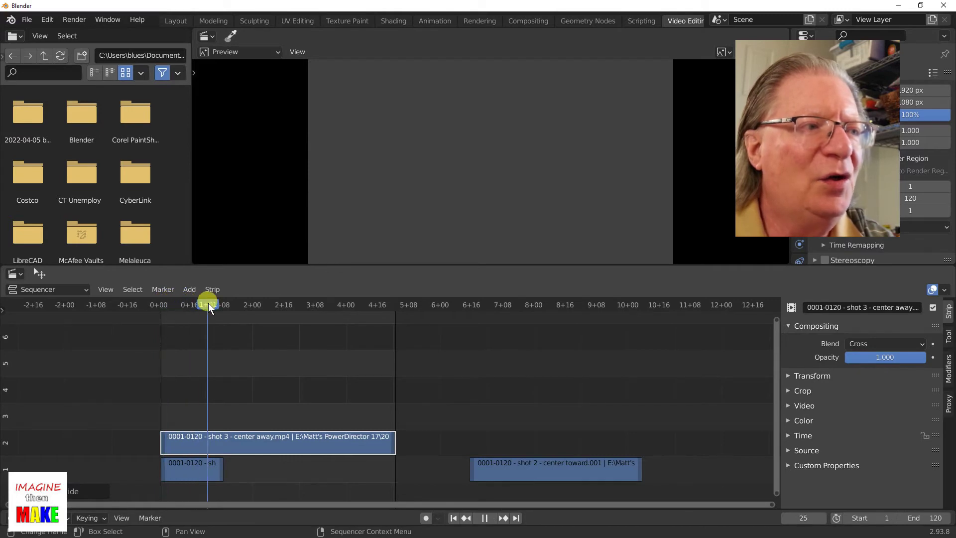
mouse_move(209, 305)
left_mouse_down()
mouse_move(266, 308)
mouse_move(217, 310)
left_mouse_up()
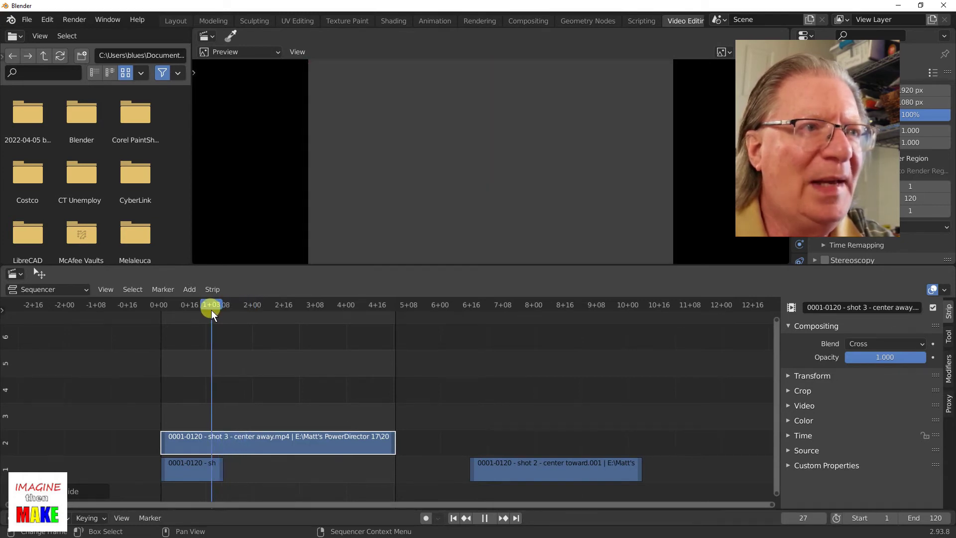
left_click_drag(211, 311, 217, 309)
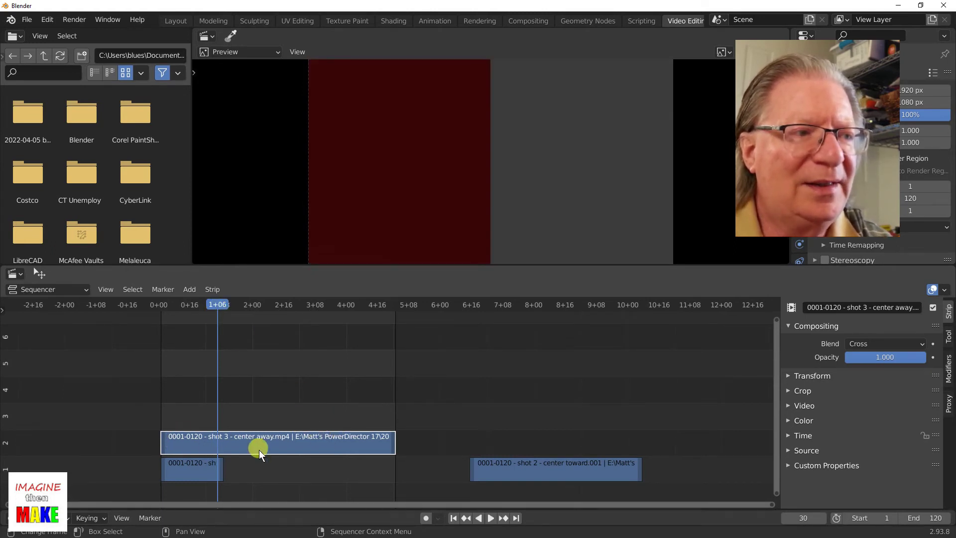
key("k")
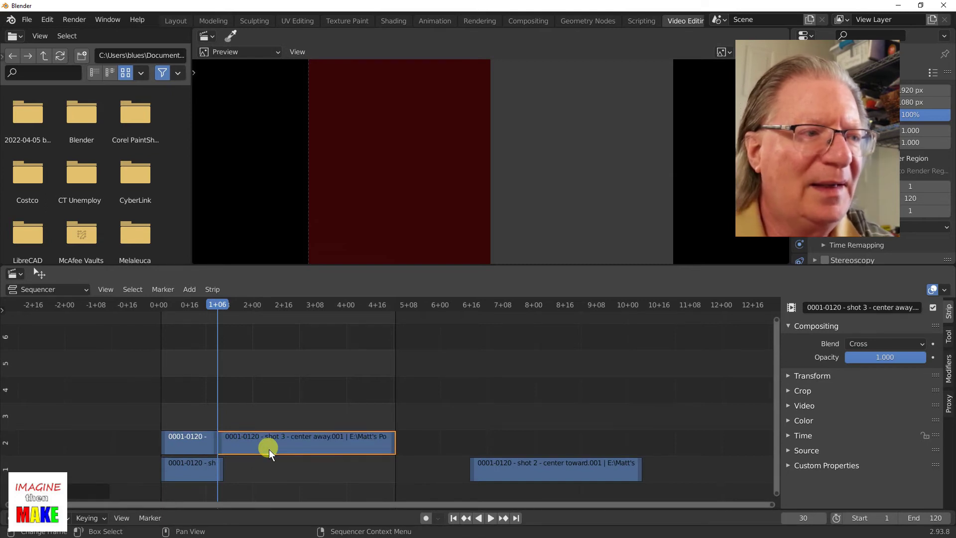
Put shot 3's later half on channel 1 after shot 2's first piece, and move its opening piece left.
left_click_drag(268, 445, 271, 463)
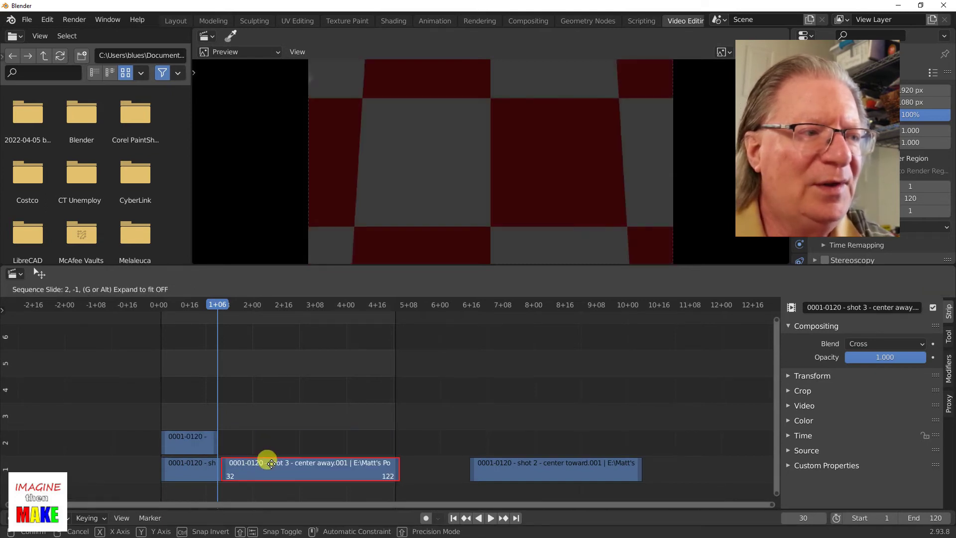
left_click_drag(271, 463, 278, 463)
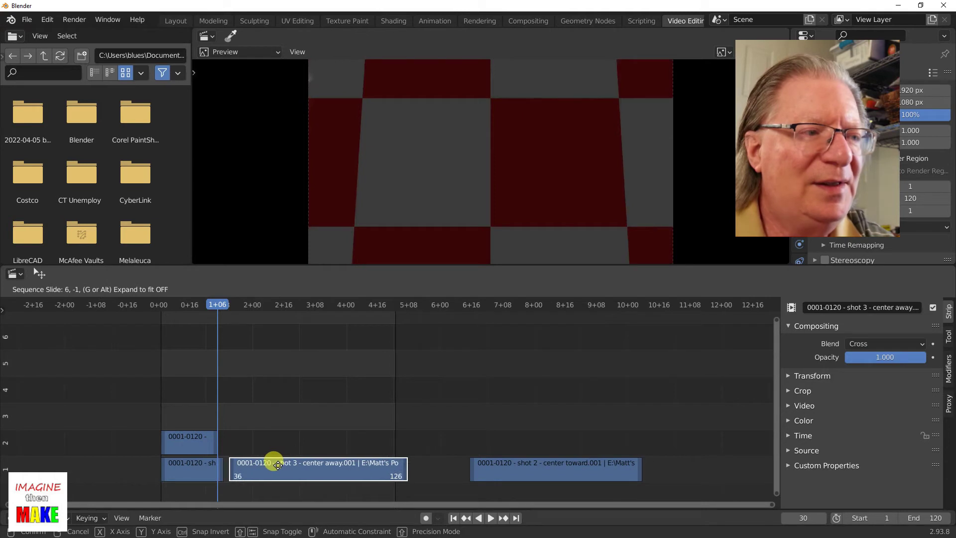
left_click_drag(277, 464, 263, 464)
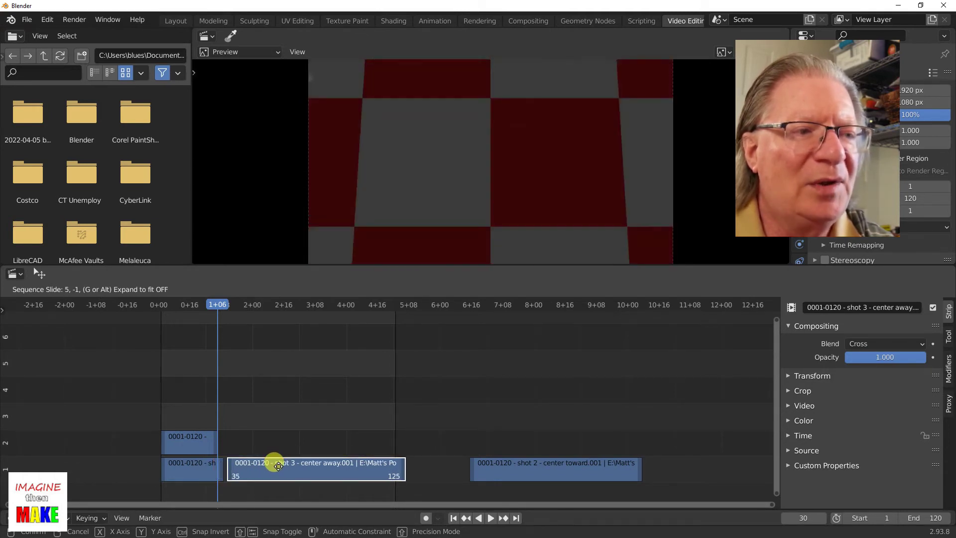
left_click_drag(263, 464, 264, 465)
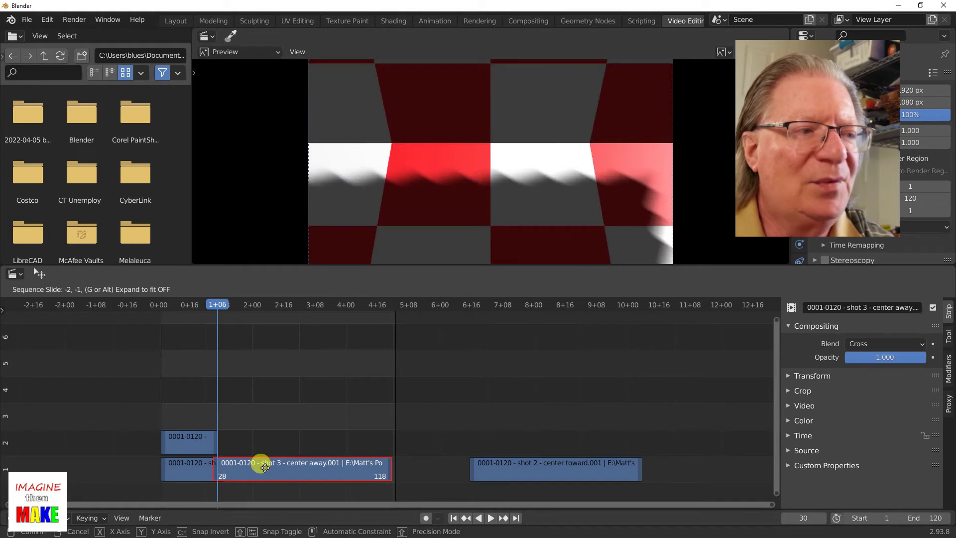
left_click(265, 468)
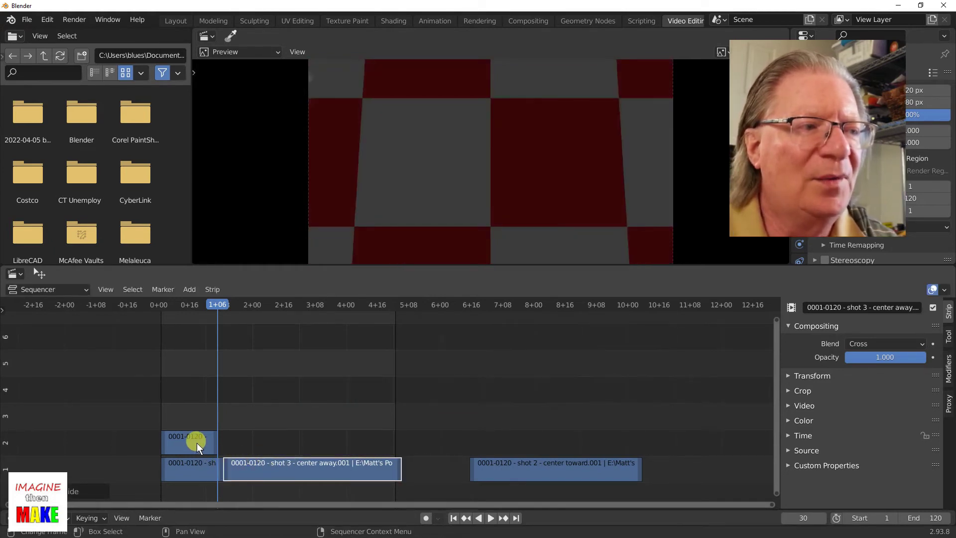
left_click_drag(197, 442, 120, 439)
Play the edited sequence from the start, then scrub to the frame-94 cut point.
left_click(120, 440)
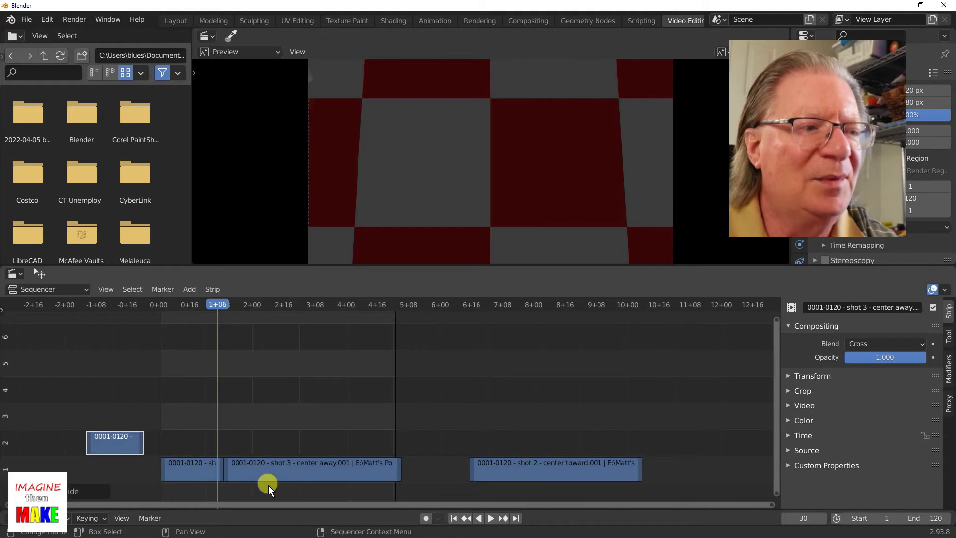
left_click(454, 519)
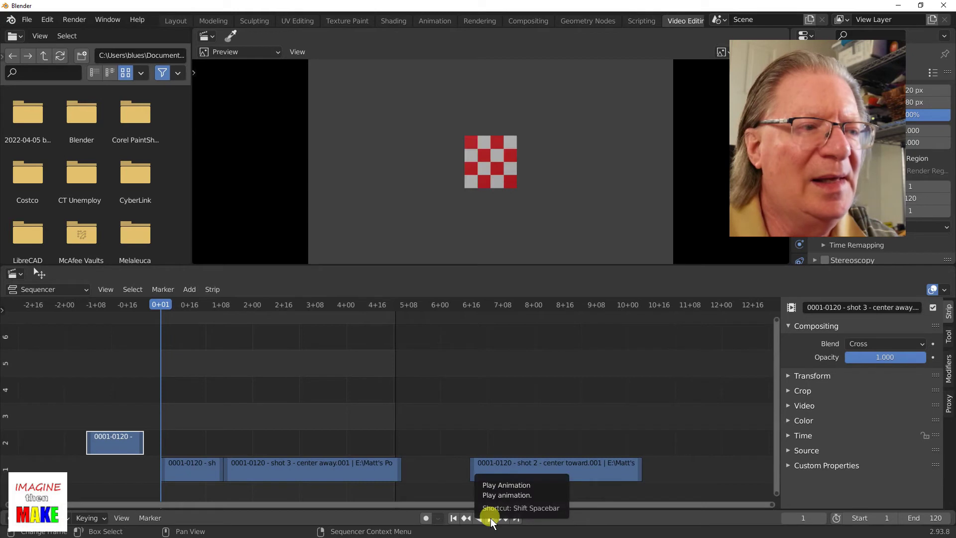
left_click(491, 518)
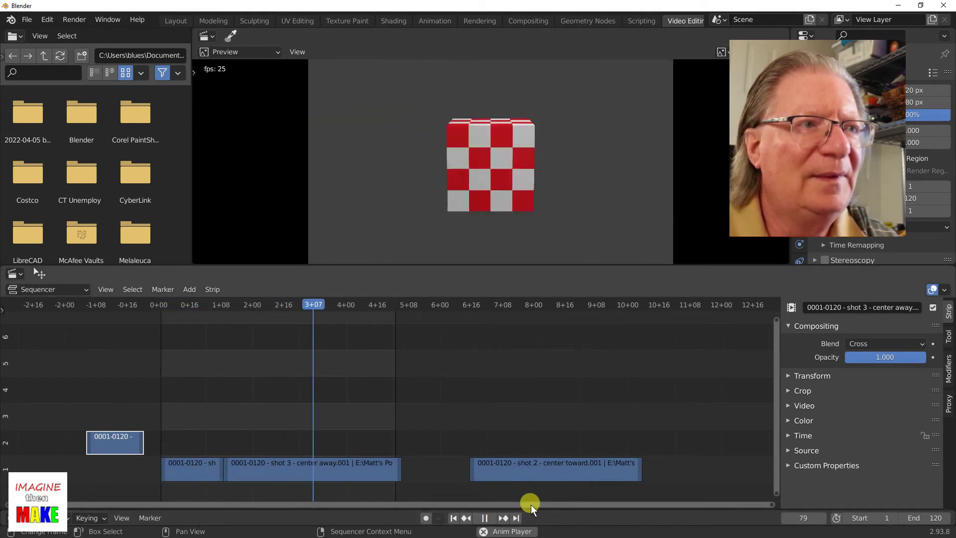
left_click(484, 518)
left_click_drag(199, 307, 343, 307)
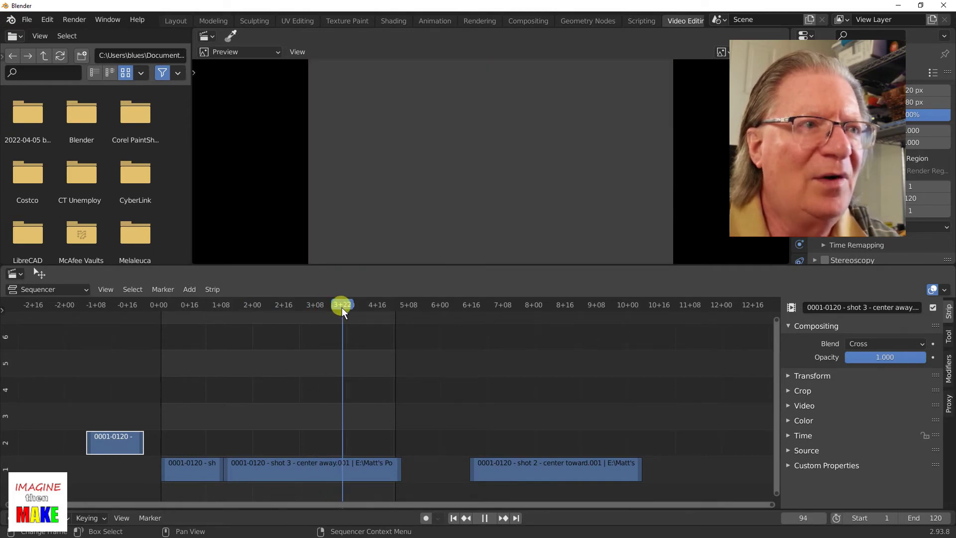
left_click_drag(342, 307, 343, 307)
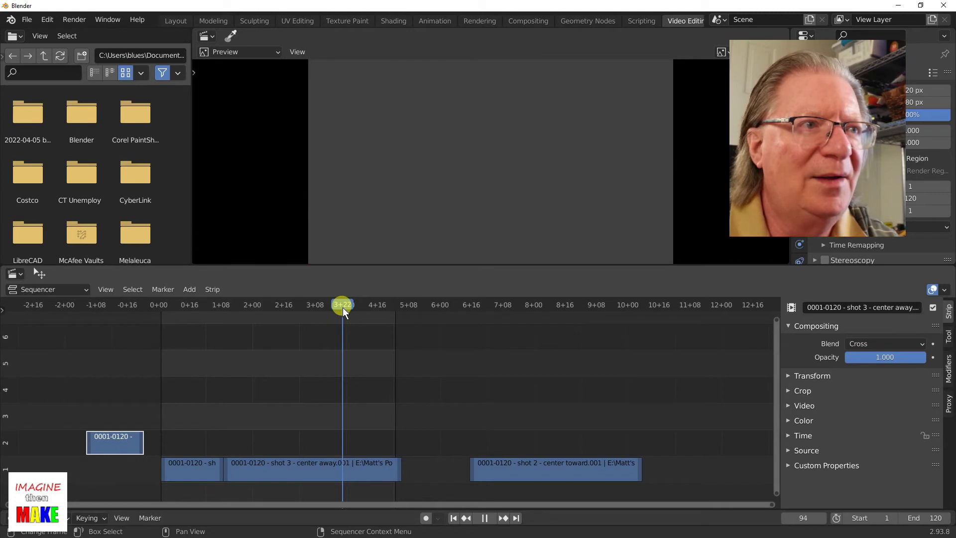
Cut shot 3 at frame 94, lift its tail to channel 3, and raise shot 2 to channel 4.
left_click(368, 471)
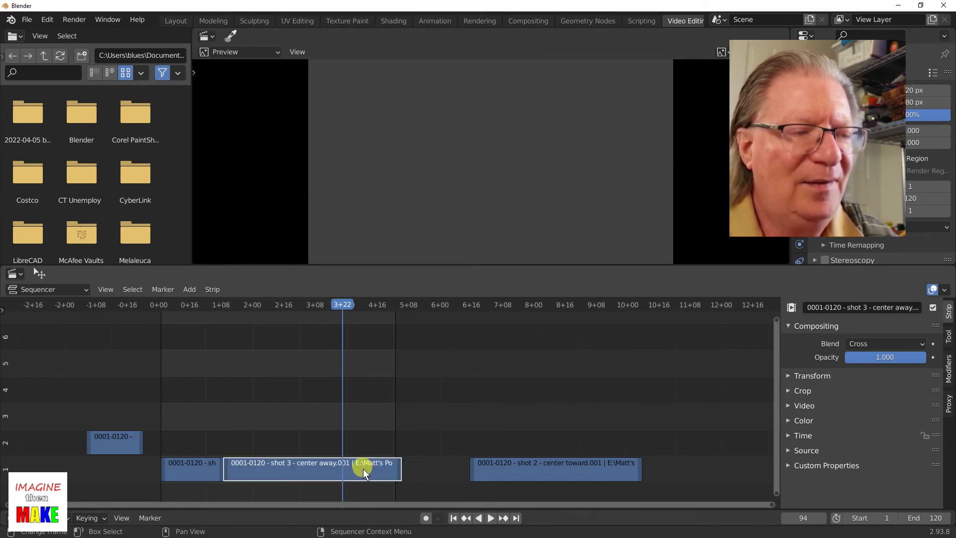
key("k")
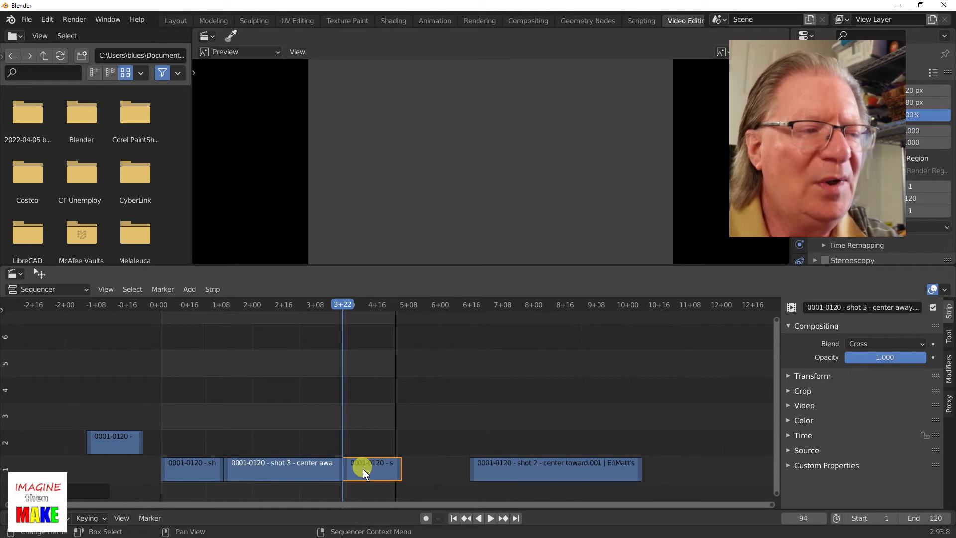
left_click_drag(362, 468, 502, 417)
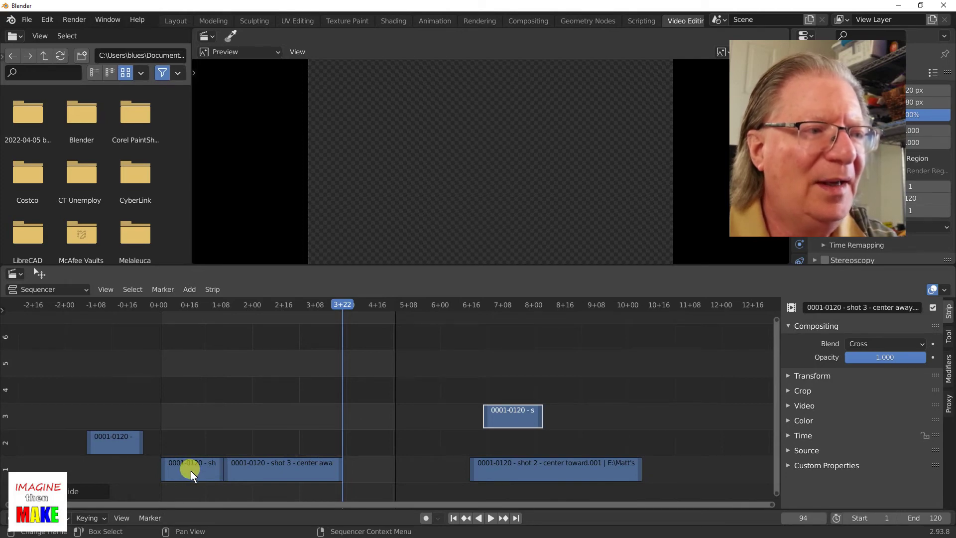
left_click_drag(476, 475, 558, 395)
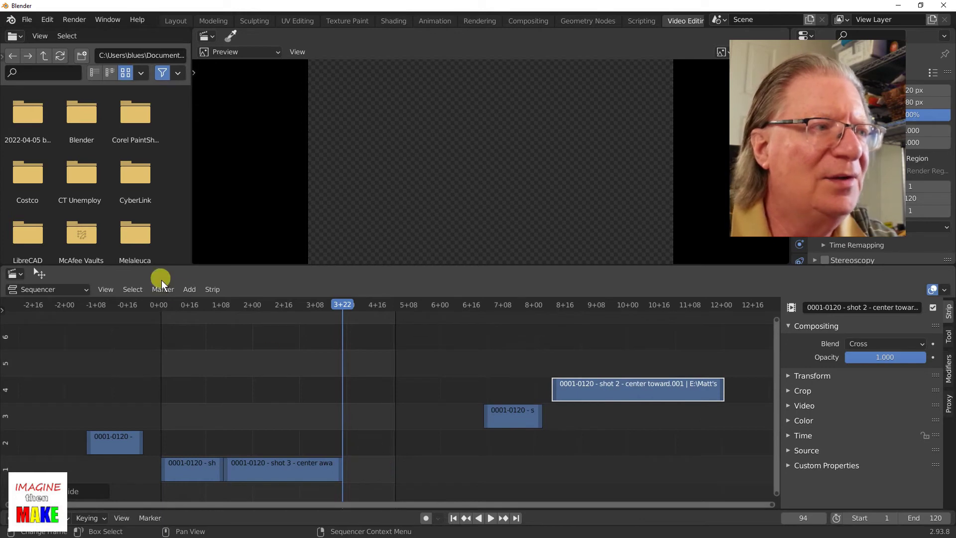
Add 'shot 2 - center toward.mp4' as a movie strip on channel 5 starting at frame 0.
left_click(188, 292)
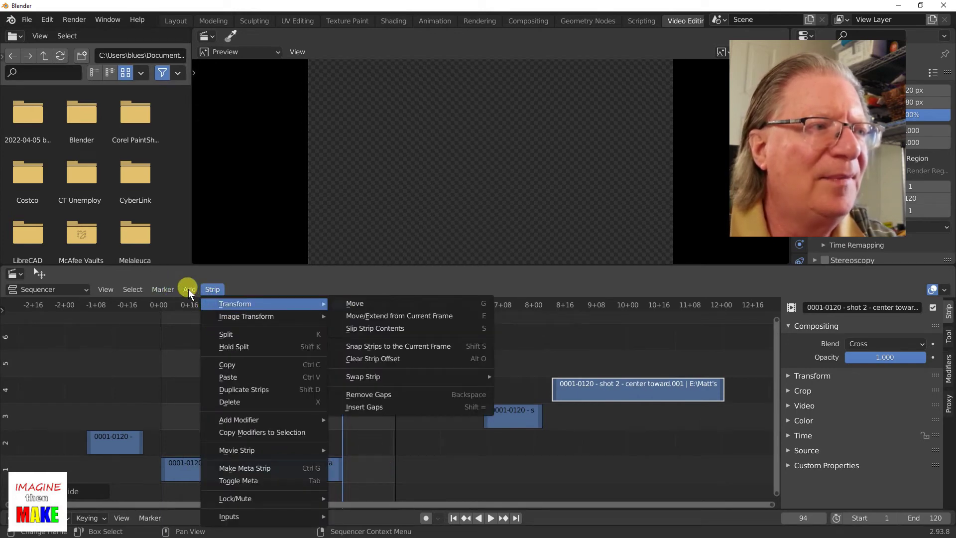
mouse_move(188, 289)
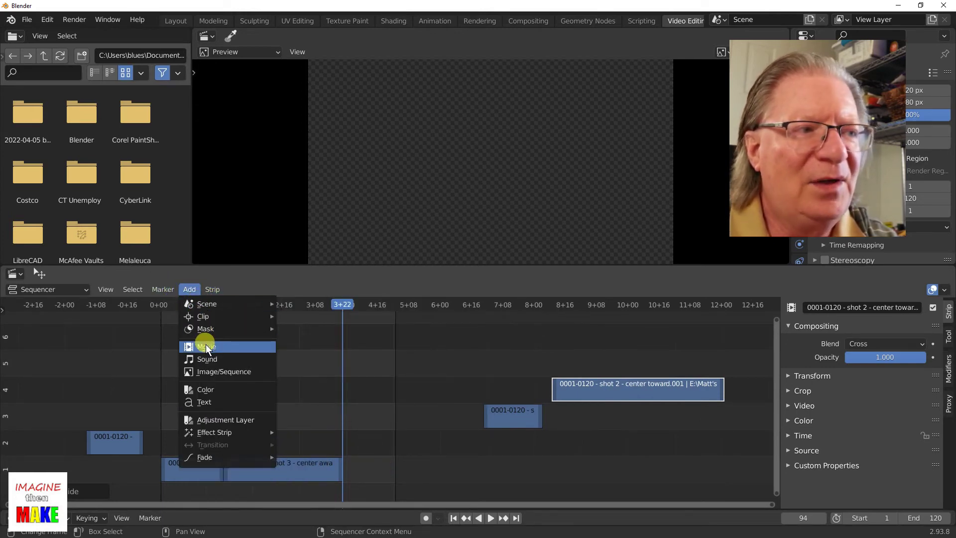
left_click(206, 344)
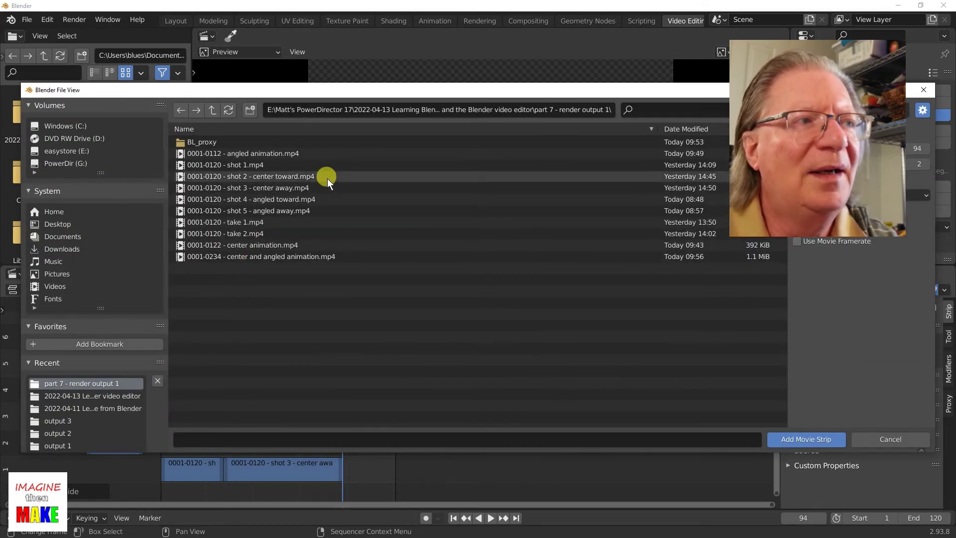
left_click(327, 177)
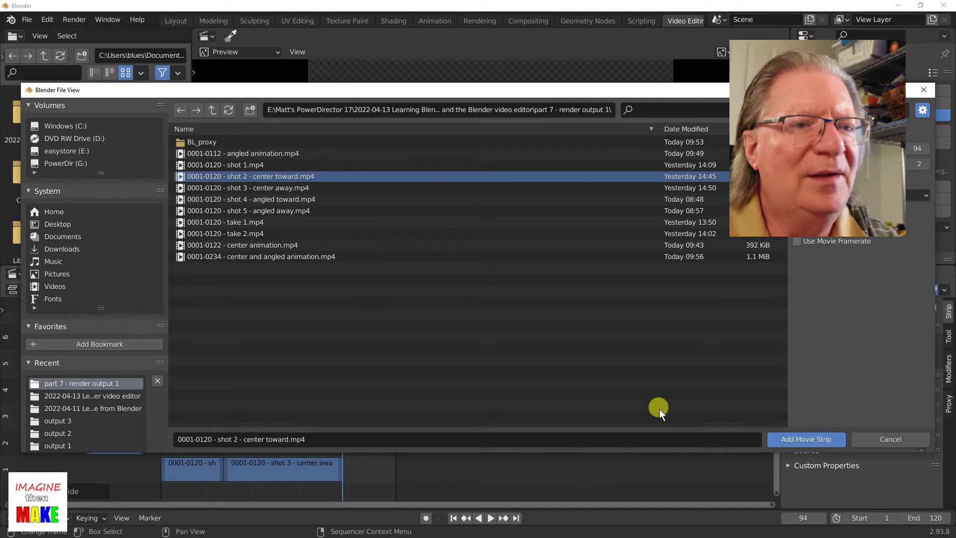
left_click(781, 439)
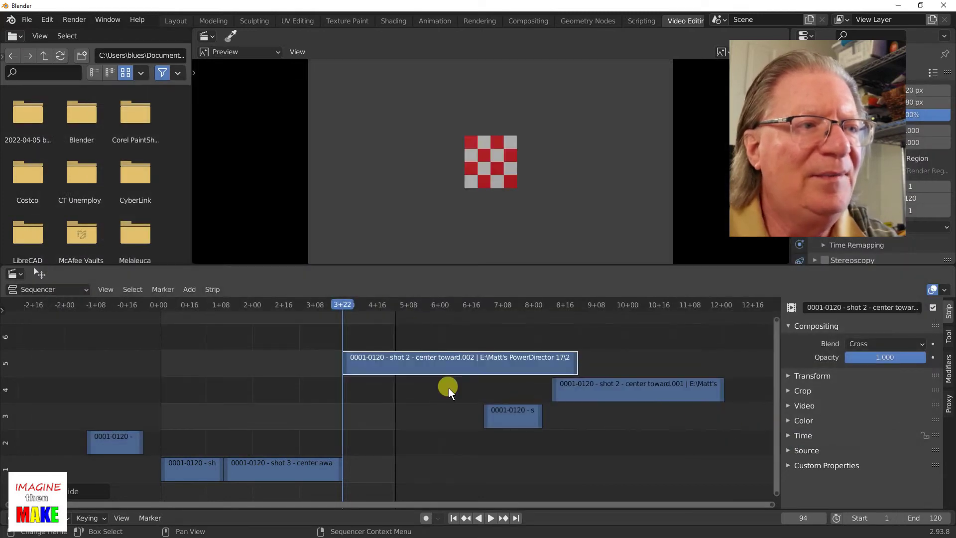
left_click_drag(403, 366, 213, 351)
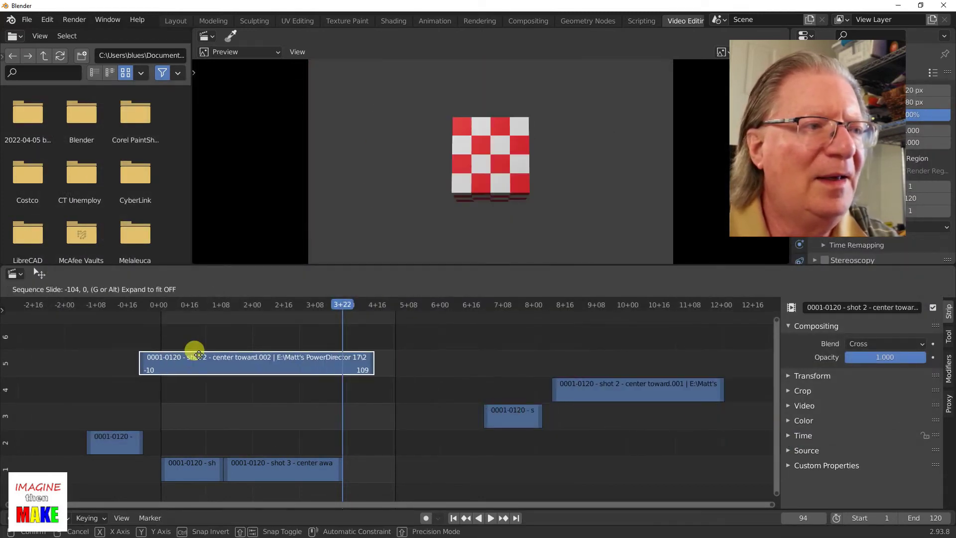
left_click(215, 352)
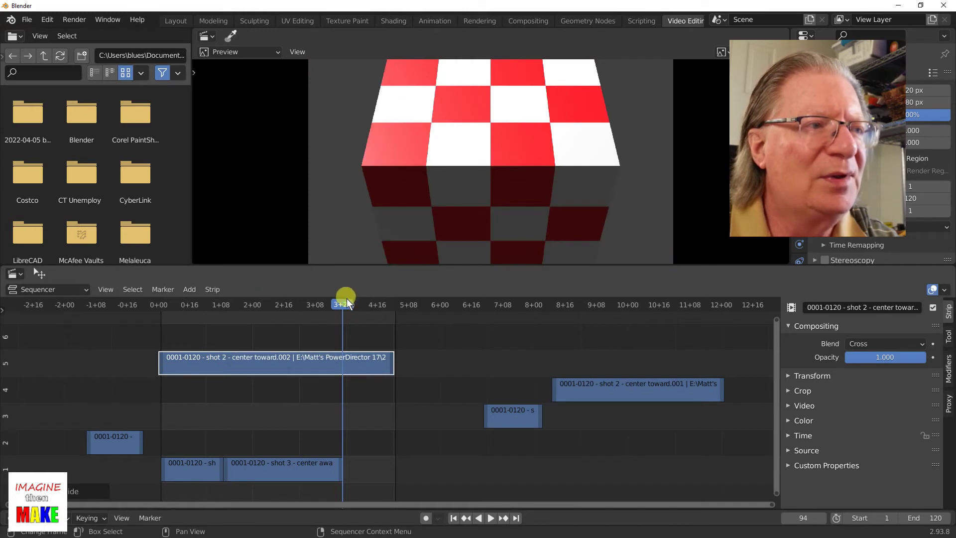
Preview from frame 0 and settle the playhead on frame 87.
mouse_move(346, 297)
left_mouse_down()
mouse_move(155, 293)
mouse_move(253, 298)
left_mouse_up()
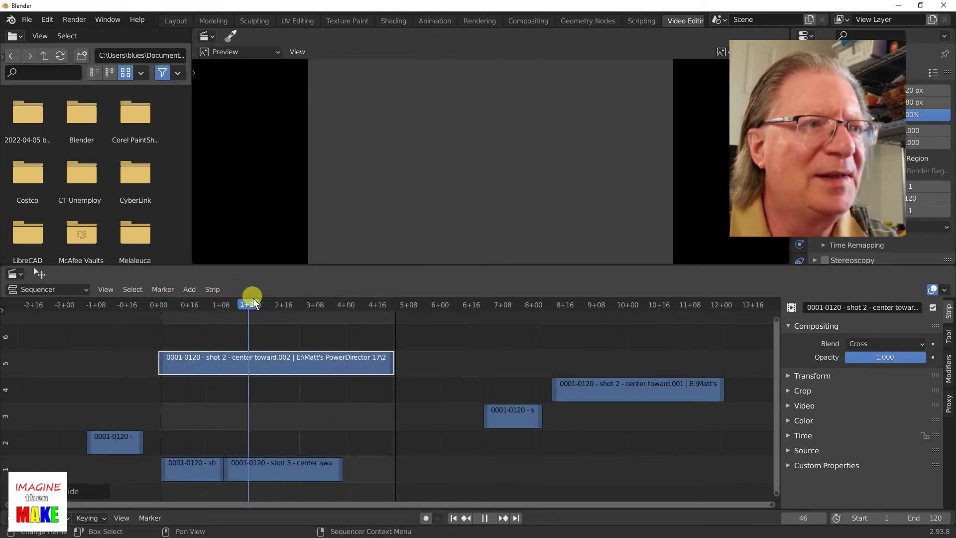
left_click_drag(313, 299, 332, 300)
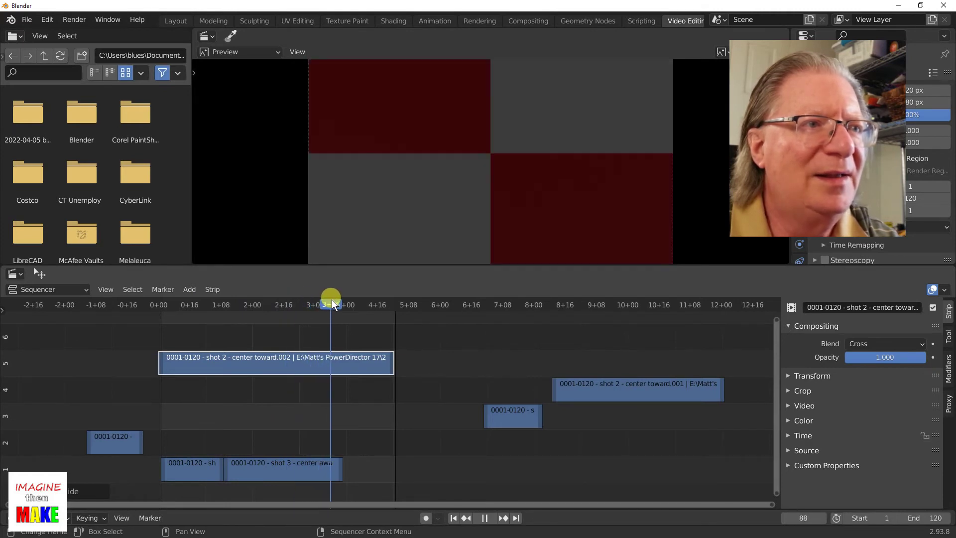
left_click_drag(332, 299, 331, 301)
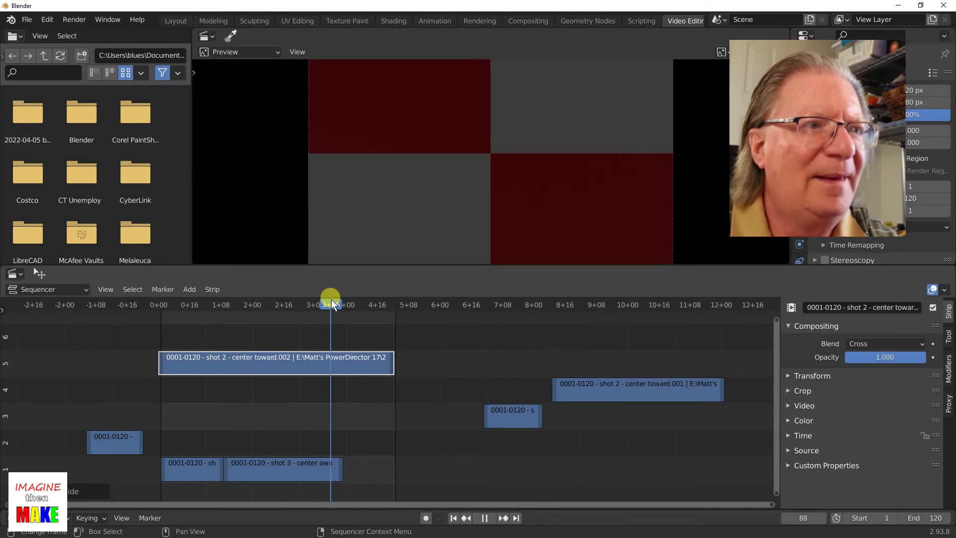
left_click_drag(331, 300, 329, 300)
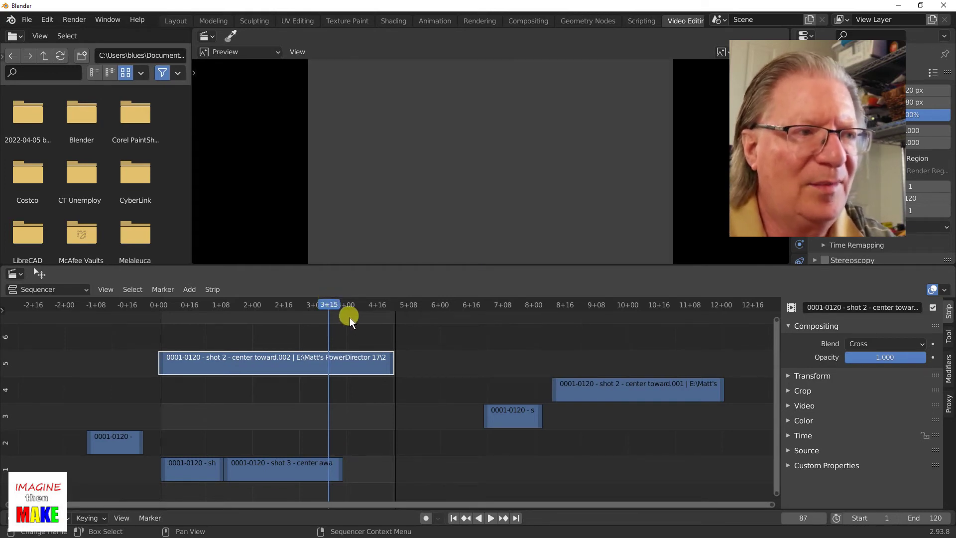
Split the channel 5 strip at frame 87 and place its ending on channel 1 after shot 3.
key("k")
left_click_drag(349, 359, 374, 455)
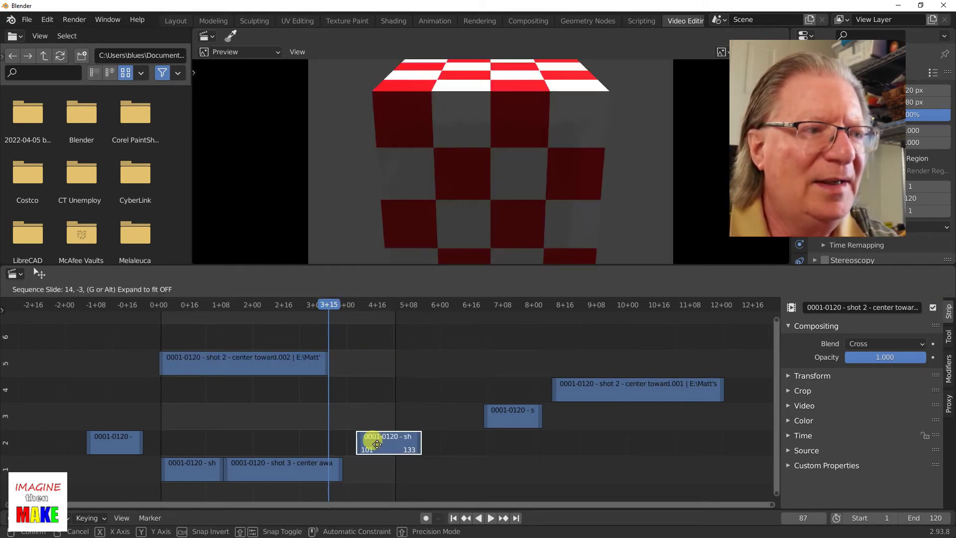
left_click_drag(375, 455, 357, 455)
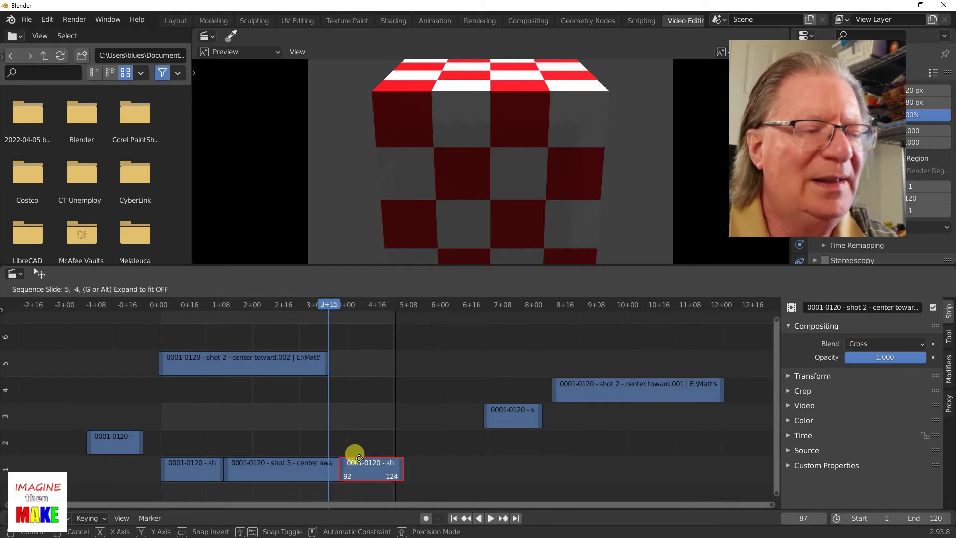
left_click_drag(359, 457, 372, 458)
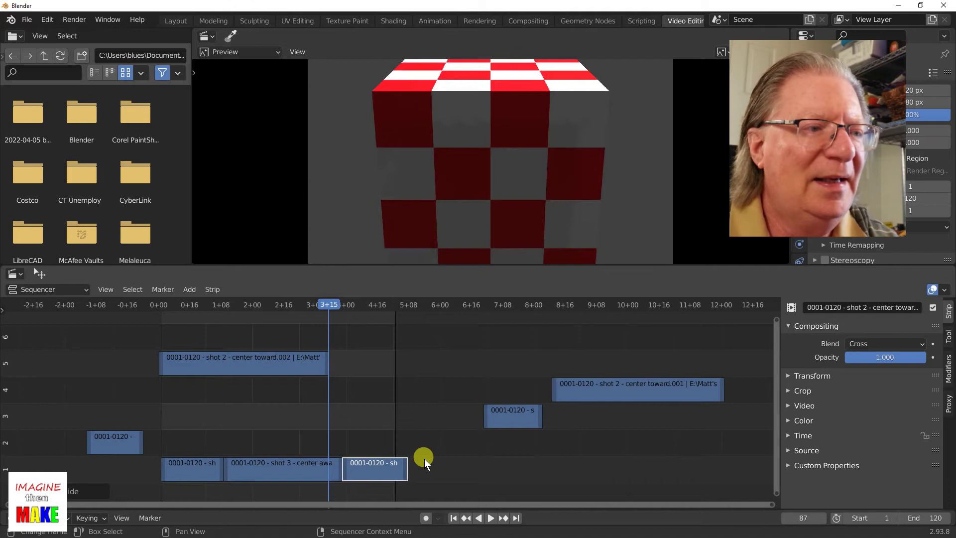
left_click_drag(288, 374, 280, 373)
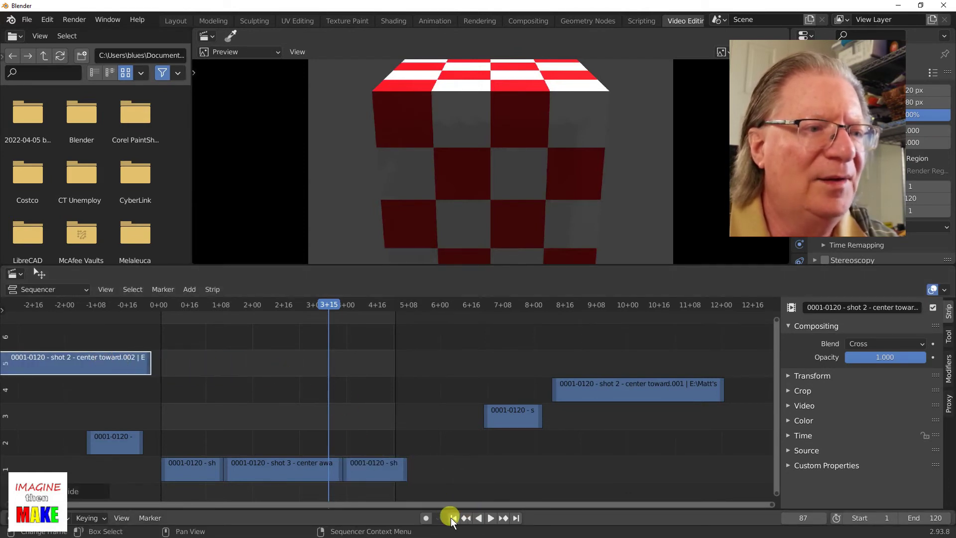
Play the rearranged sequence from the first frame and stop it.
left_click(453, 518)
left_click(489, 517)
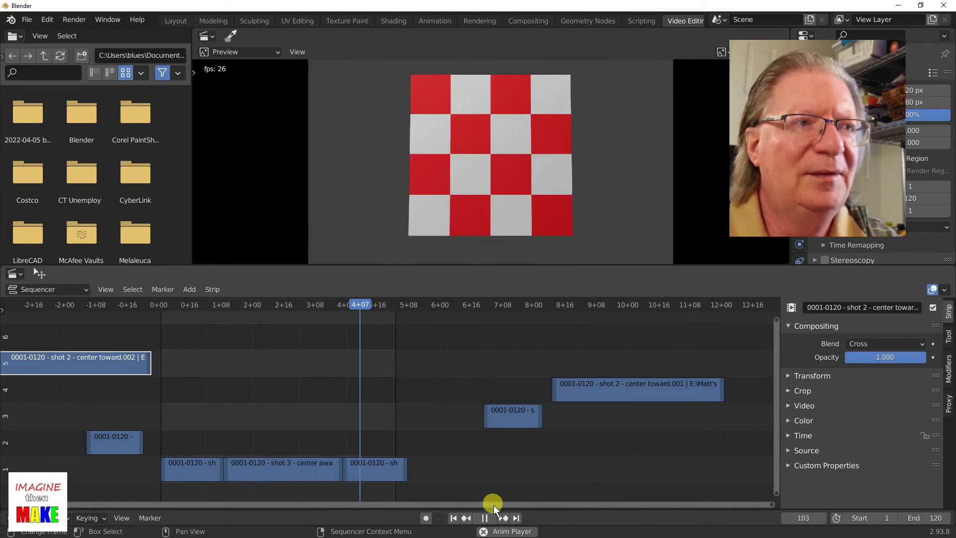
left_click(484, 517)
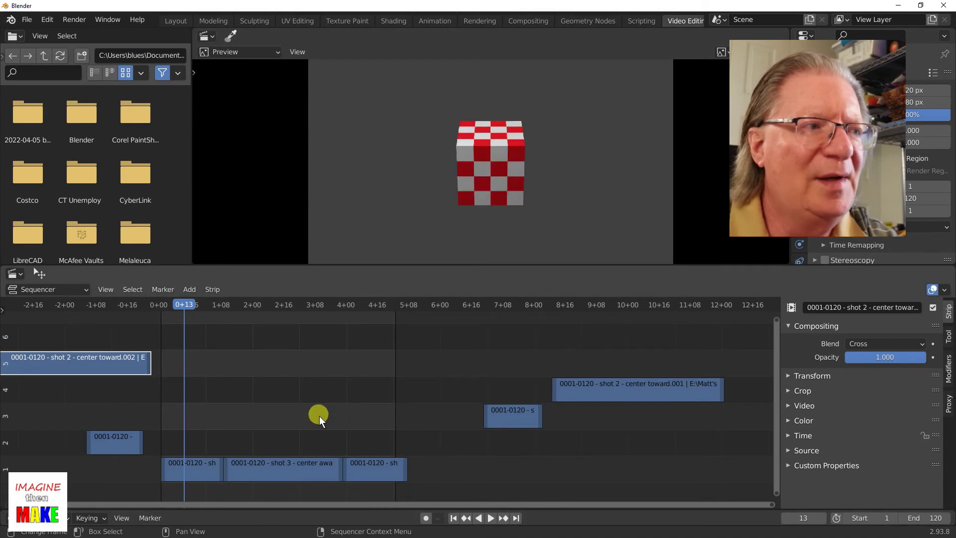
Delete the leftover strips on channels 2–5, then scrub toward the last clip's end.
left_click_drag(521, 439, 615, 374)
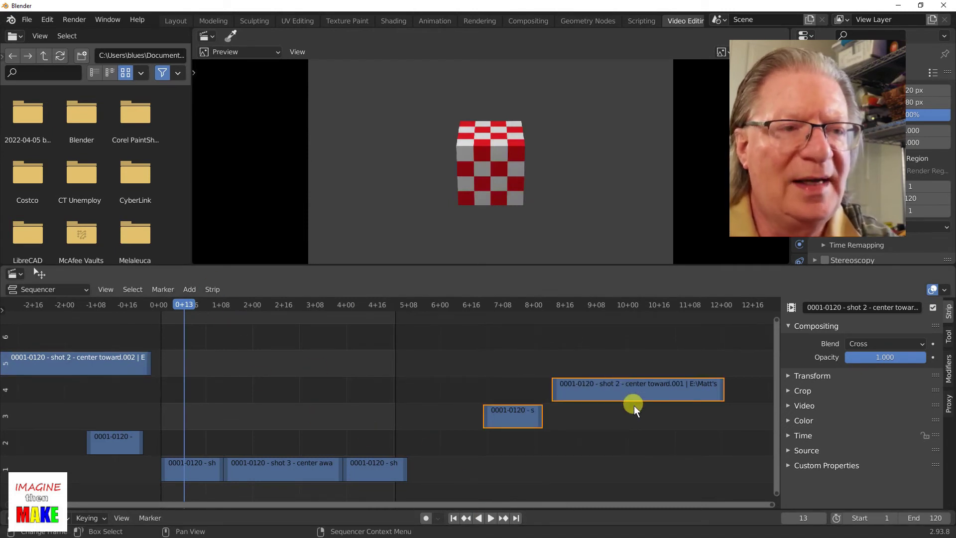
key("Delete")
left_click_drag(123, 465, 88, 335)
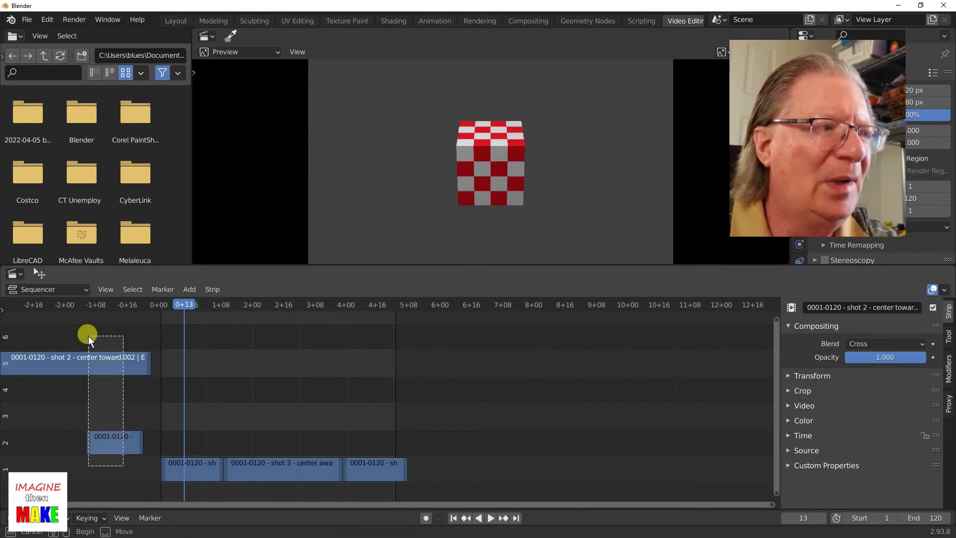
key("Delete")
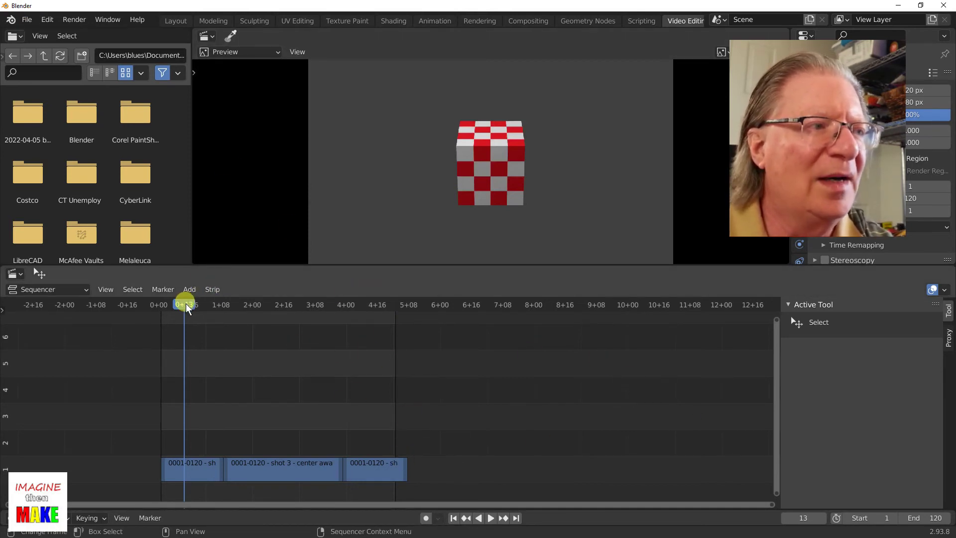
left_click_drag(186, 303, 401, 312)
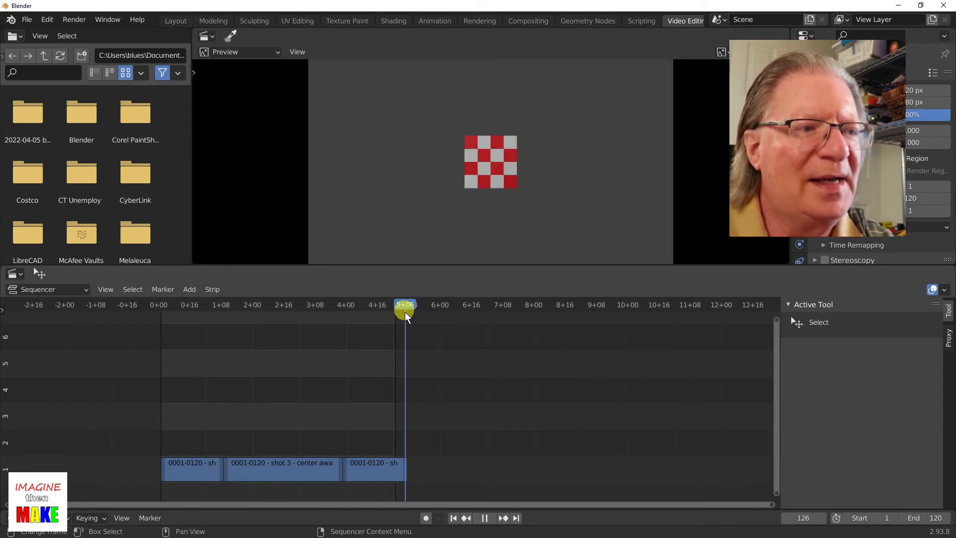
Lower the scene End frame to 126, matching the last clip, and play back to verify.
left_click_drag(402, 312, 405, 313)
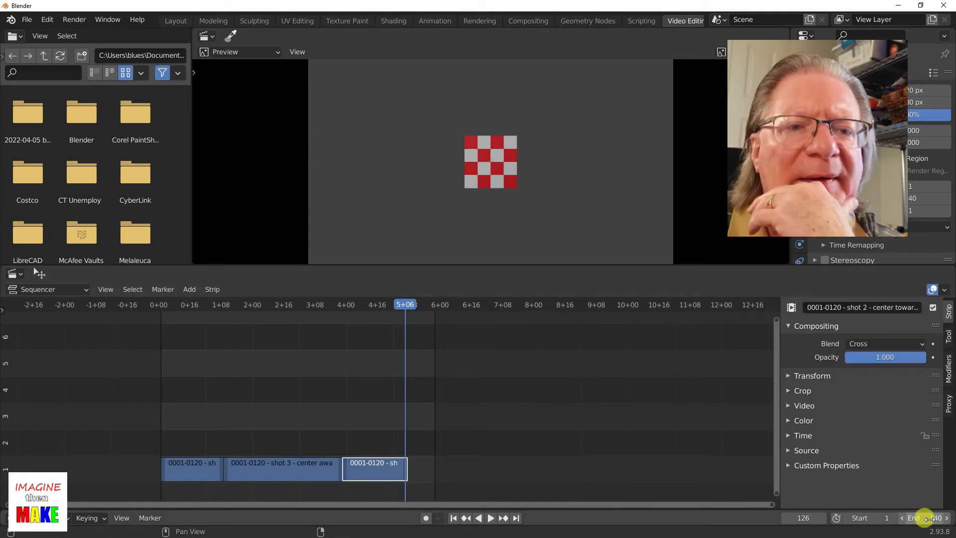
left_click_drag(926, 517, 899, 517)
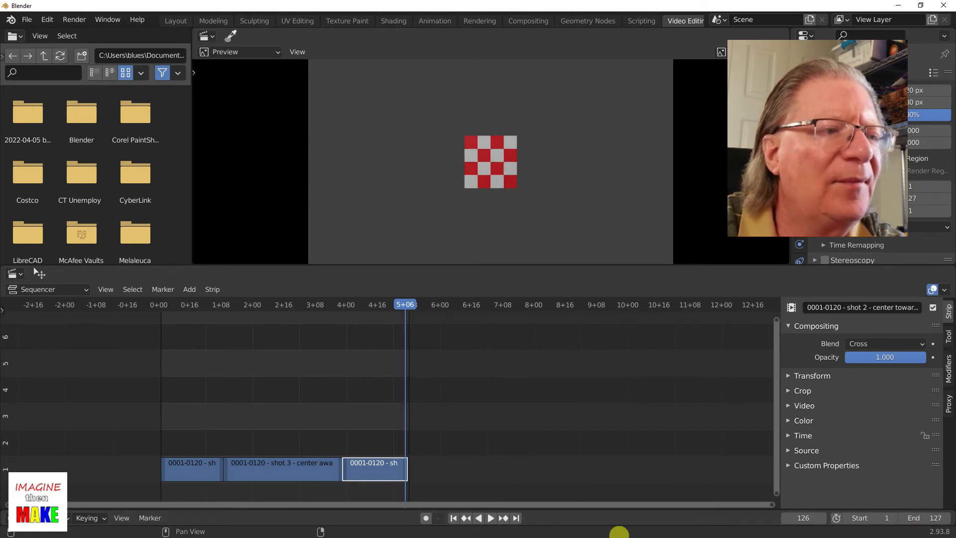
left_click(491, 517)
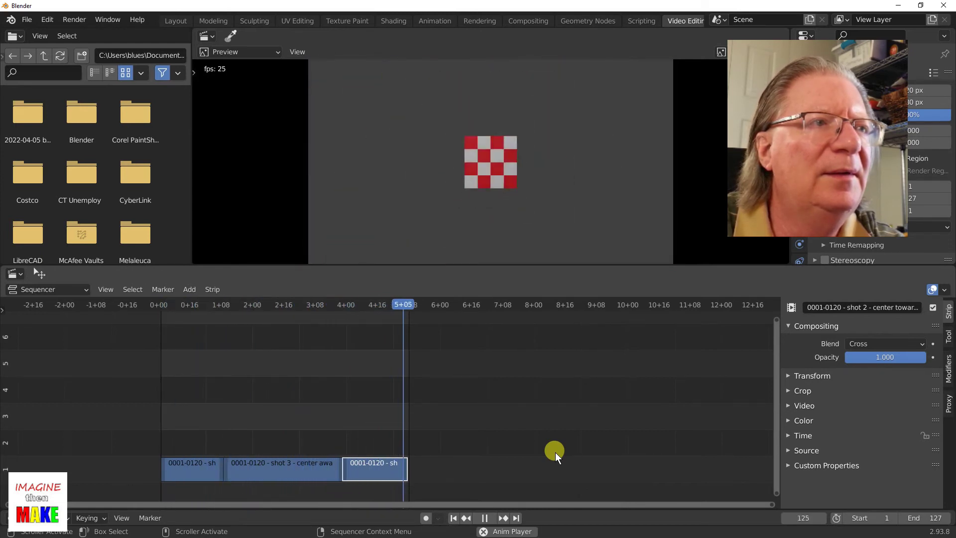
left_click(483, 517)
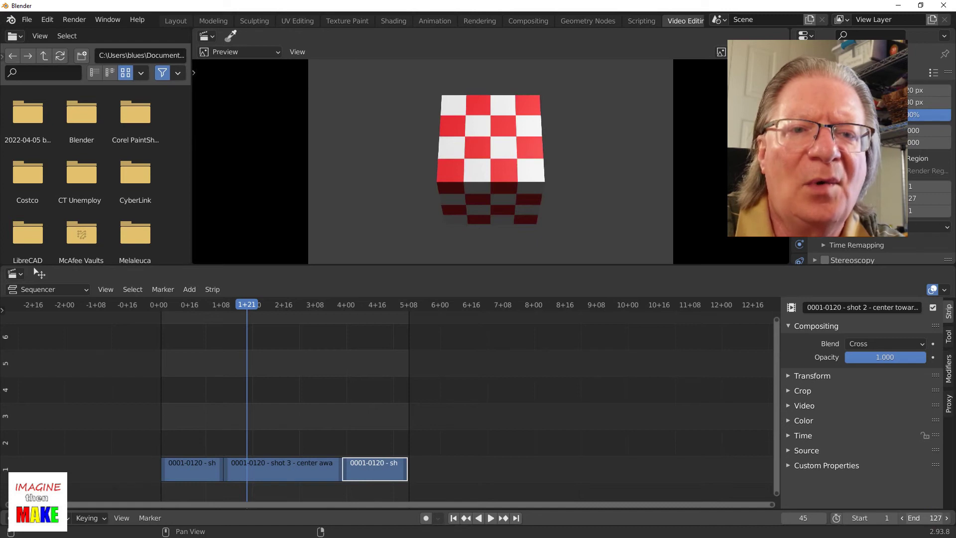
left_click_drag(929, 517, 918, 518)
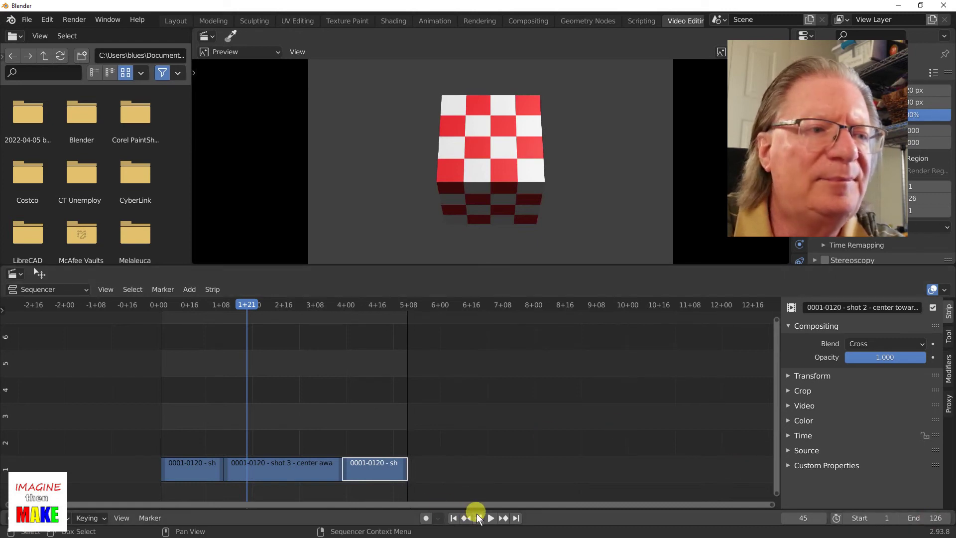
left_click(489, 518)
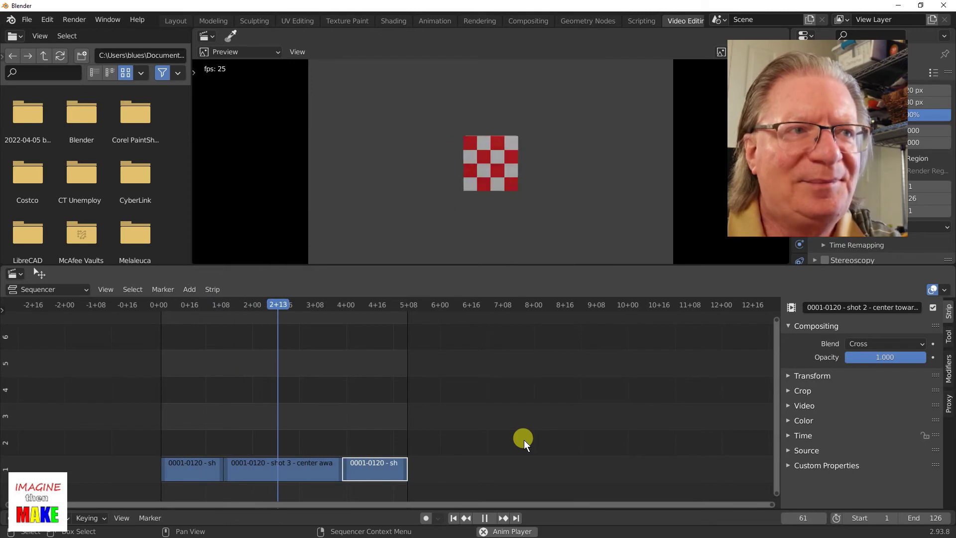
left_click(484, 518)
left_click(453, 517)
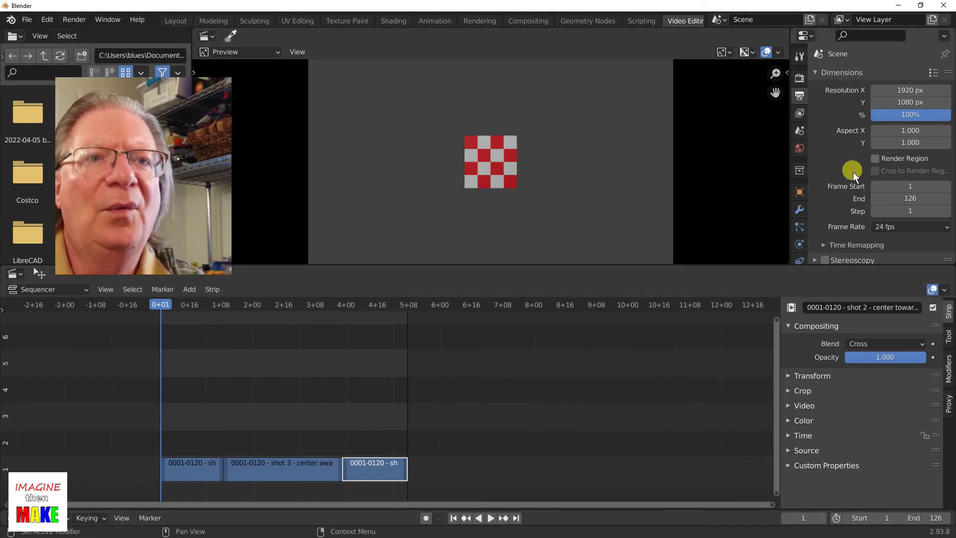
Check the Post Processing output settings, then switch to the Layout workspace.
left_click(83, 18)
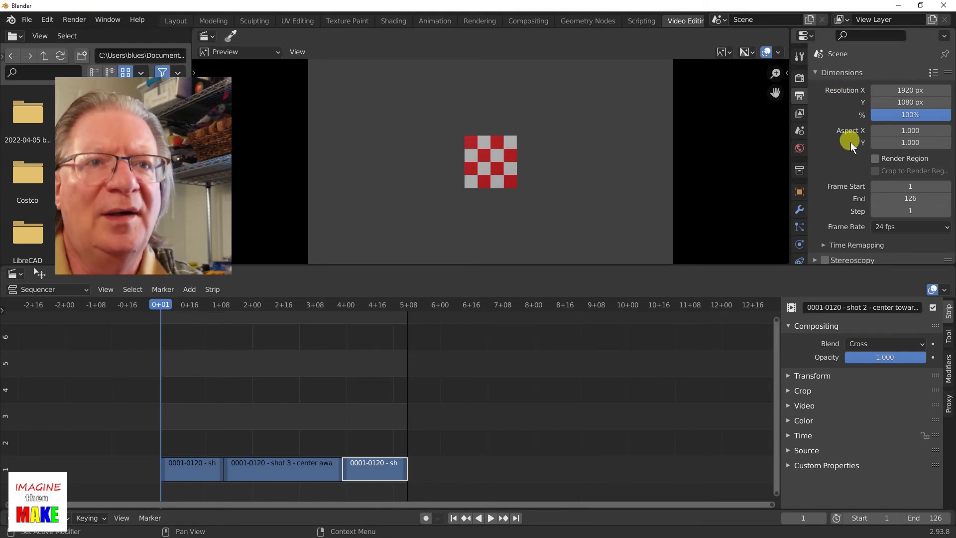
scroll(833, 138, "down", 3)
scroll(833, 138, "down", 2)
scroll(832, 138, "down", 2)
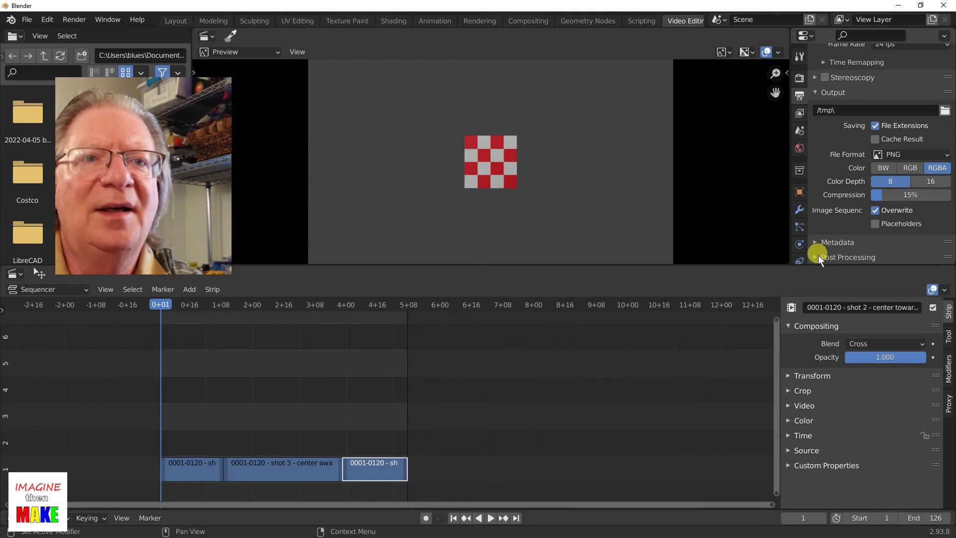
left_click(818, 218)
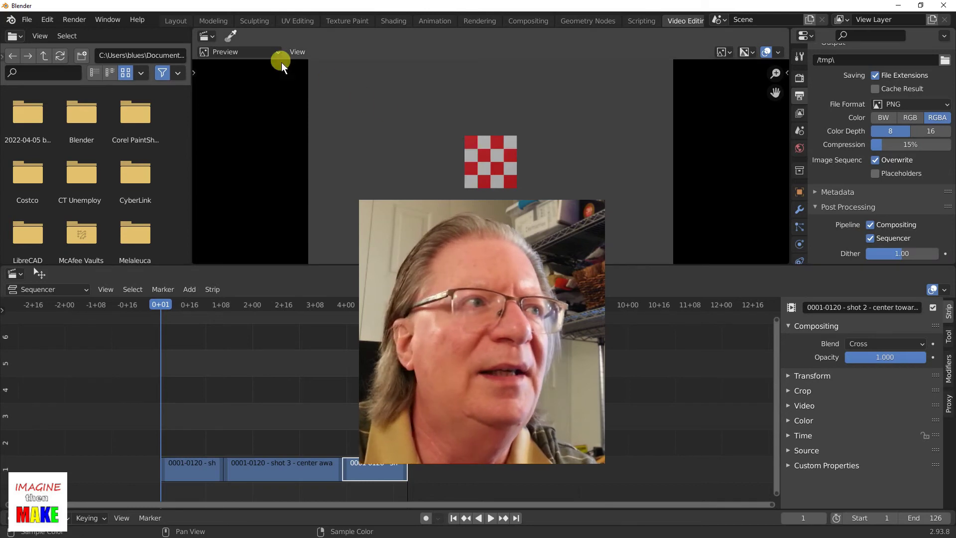
left_click(182, 20)
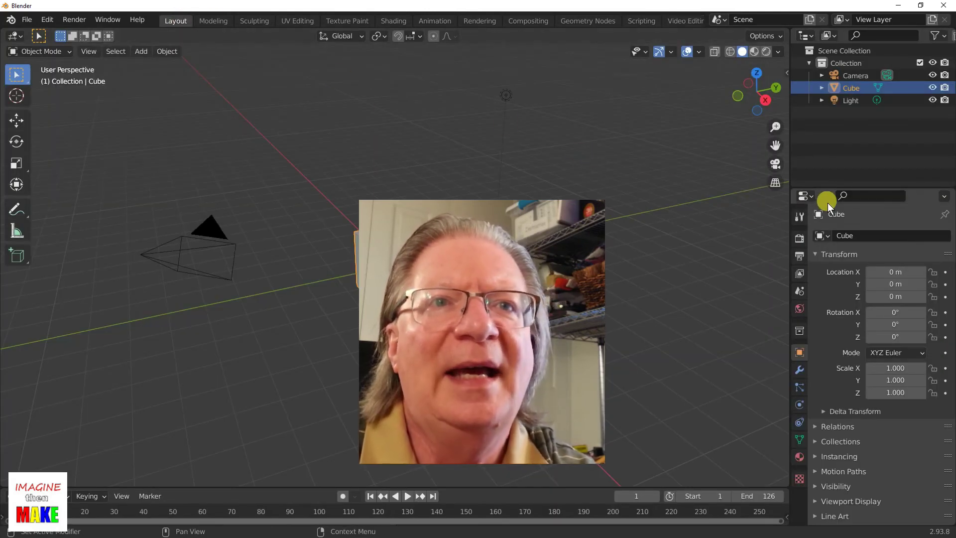
Review the Render and Output properties in Layout, then return to Video Editing.
left_click(798, 238)
left_click(798, 256)
scroll(852, 289, "down", 5)
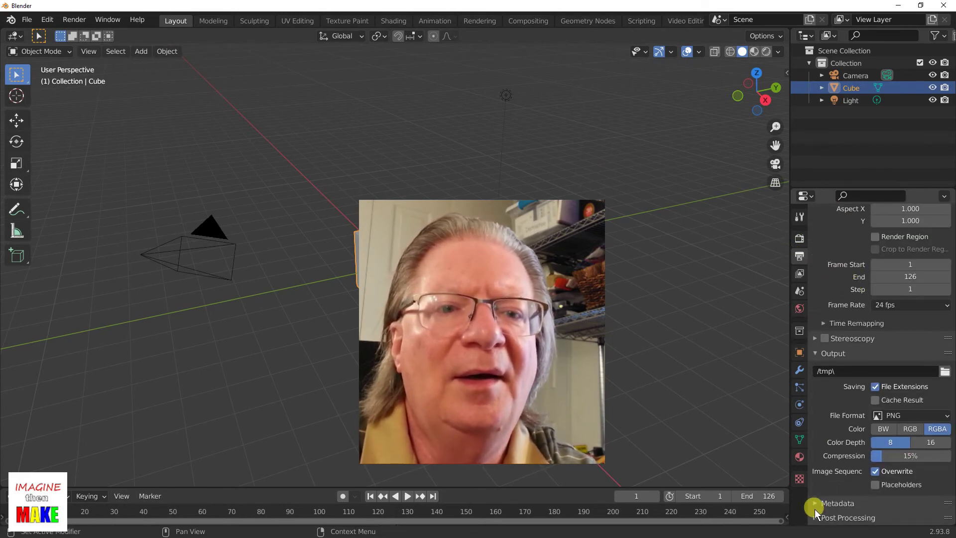
scroll(827, 468, "down", 3)
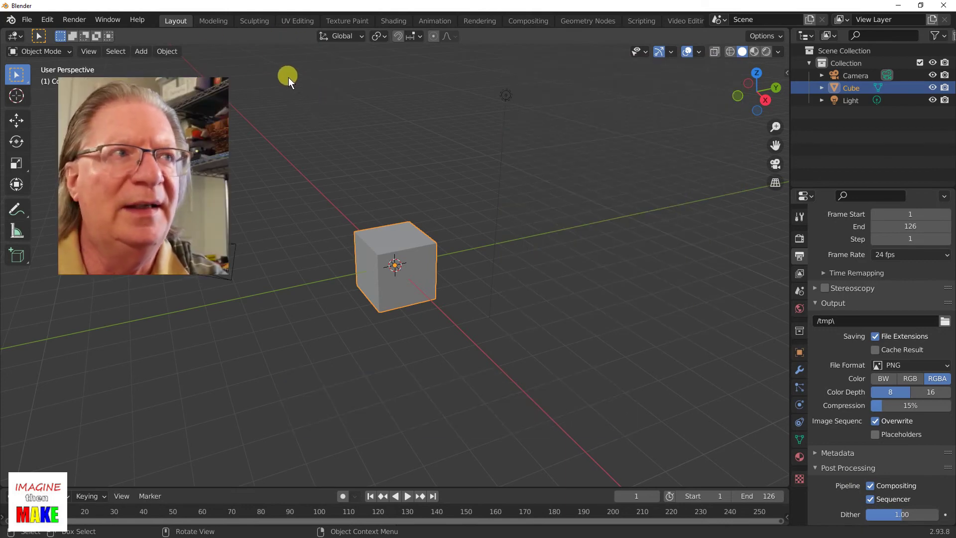
left_click(687, 20)
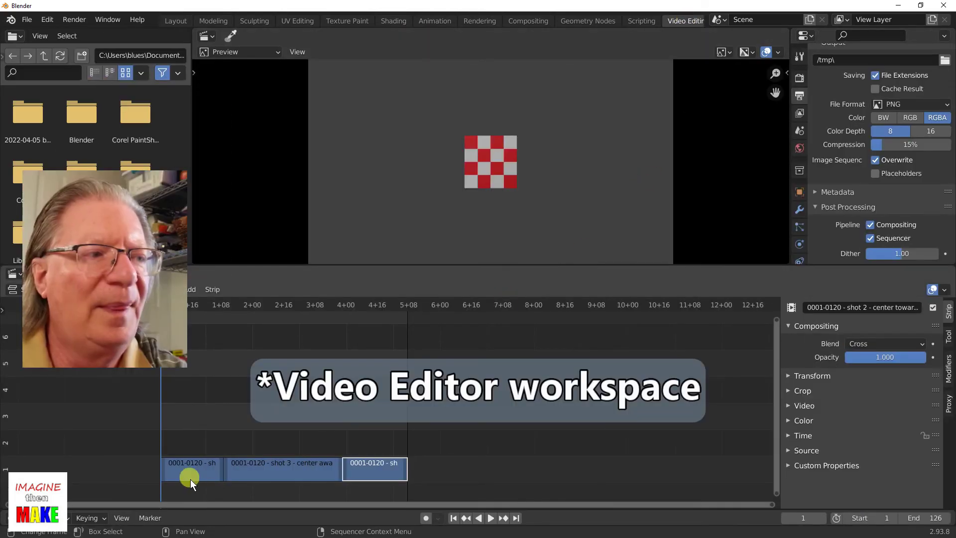
Deselect all clip strips in the sequencer and show the Render menu.
left_click(190, 479)
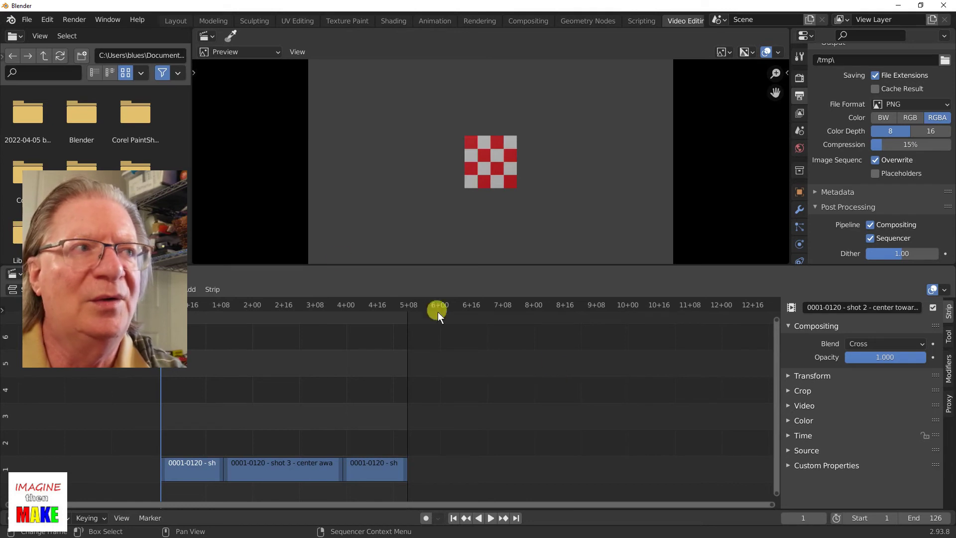
mouse_move(97, 112)
left_click(74, 20)
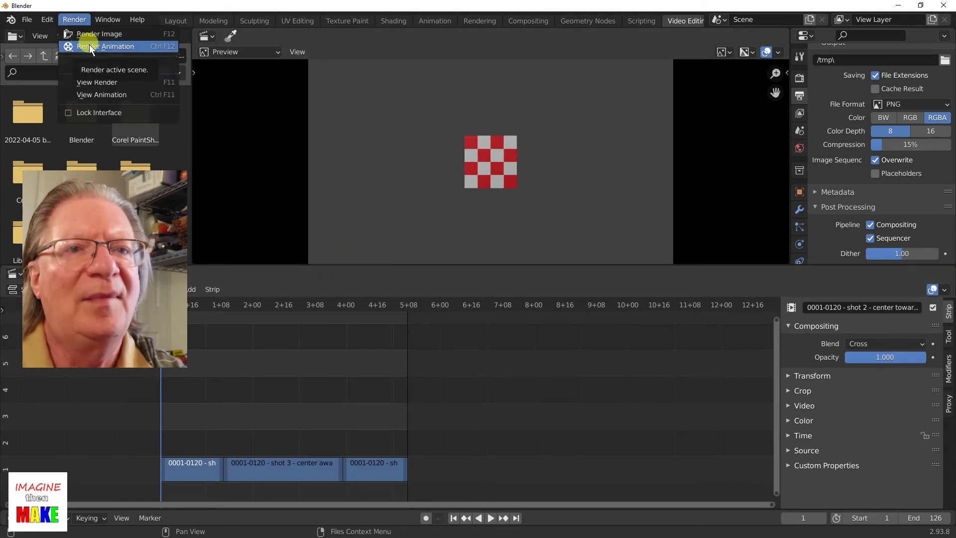
scroll(939, 183, "up", 3)
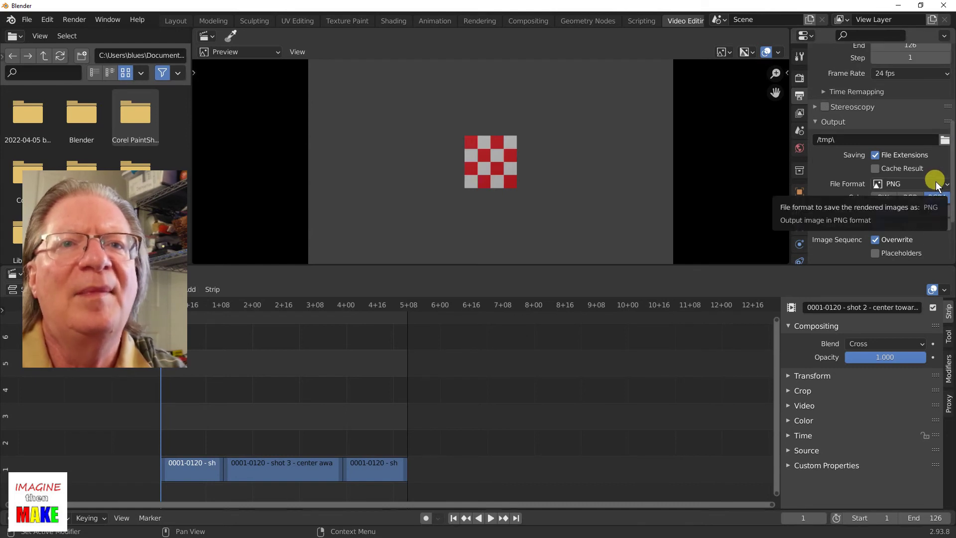
Change the output from PNG to FFmpeg Video with an MPEG-4 container.
left_click(943, 186)
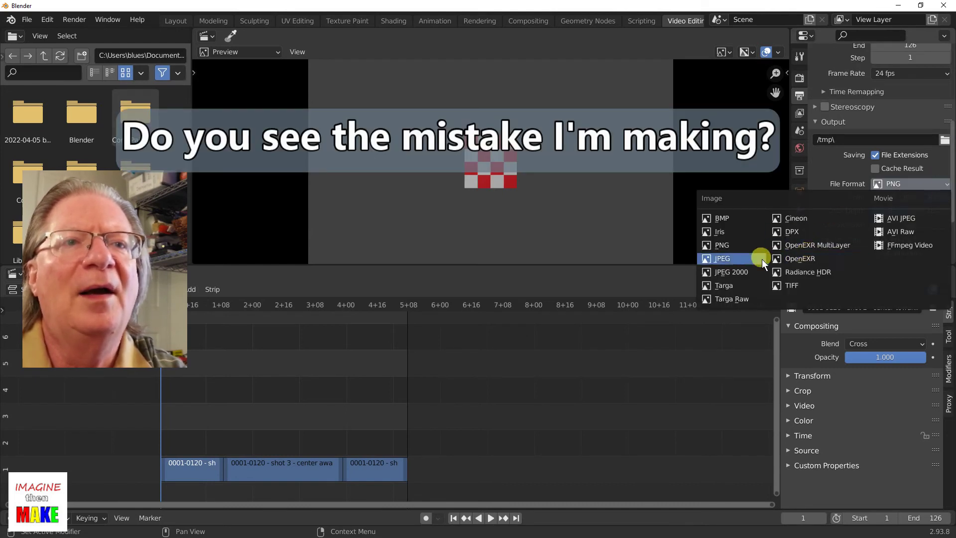
left_click(894, 245)
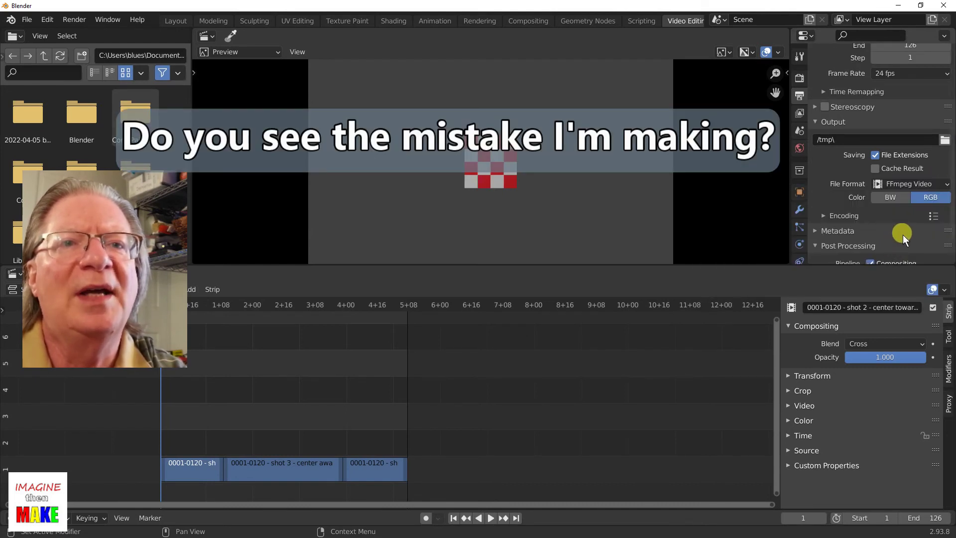
scroll(903, 233, "down", 2)
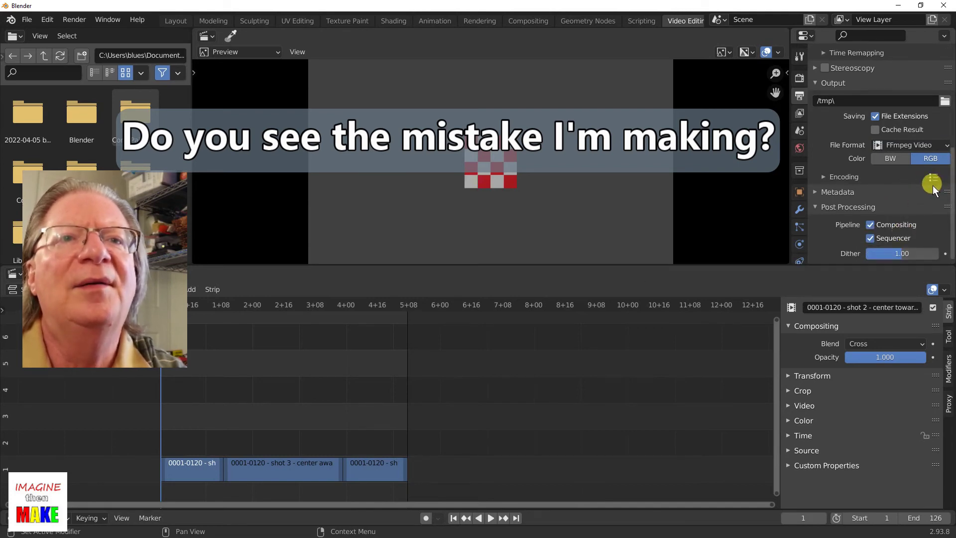
scroll(933, 186, "up", 1)
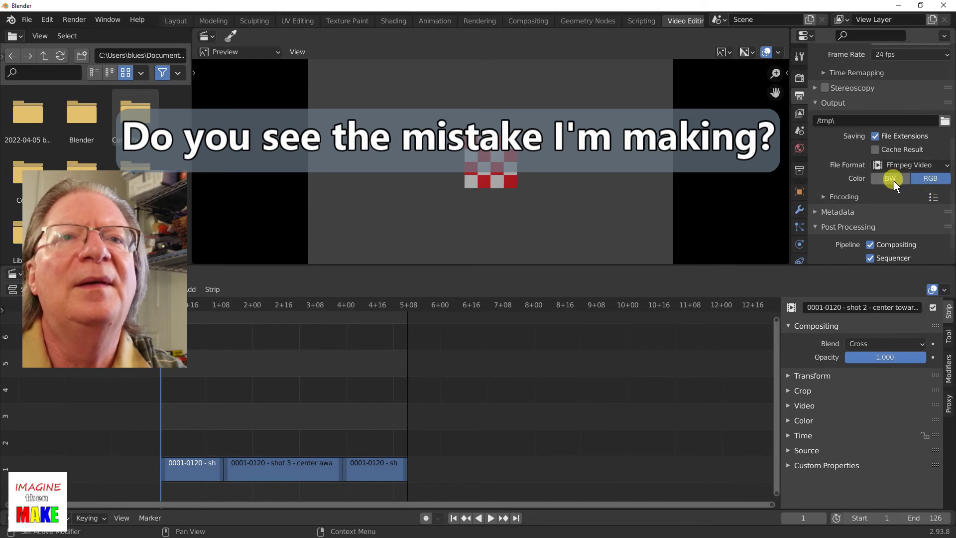
left_click(827, 198)
left_click(949, 218)
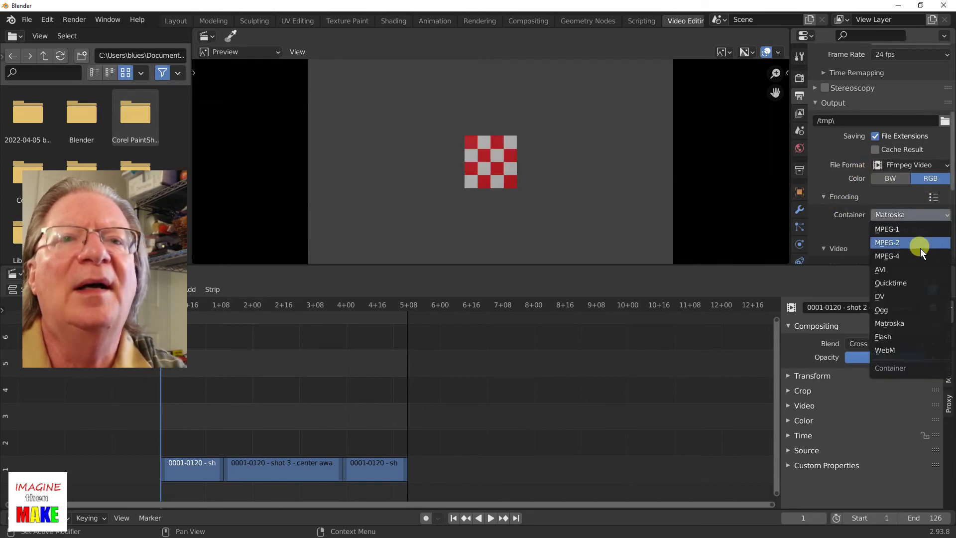
left_click(907, 258)
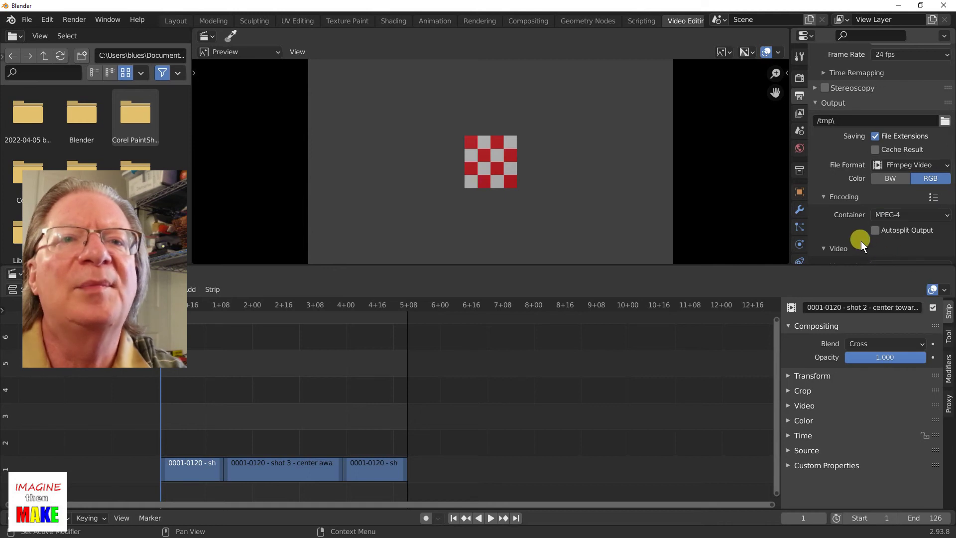
scroll(851, 230, "down", 1)
scroll(850, 230, "down", 3)
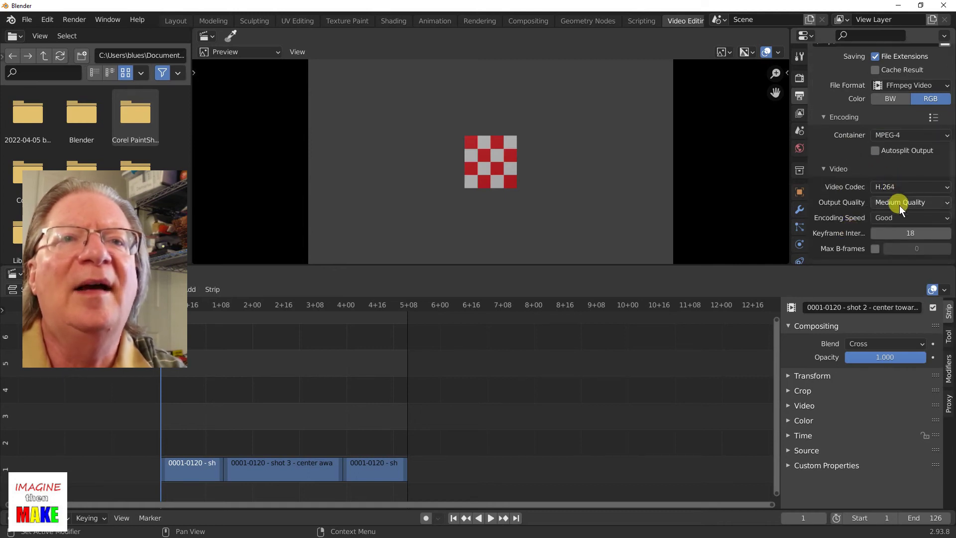
scroll(897, 213, "down", 3)
scroll(897, 214, "down", 3)
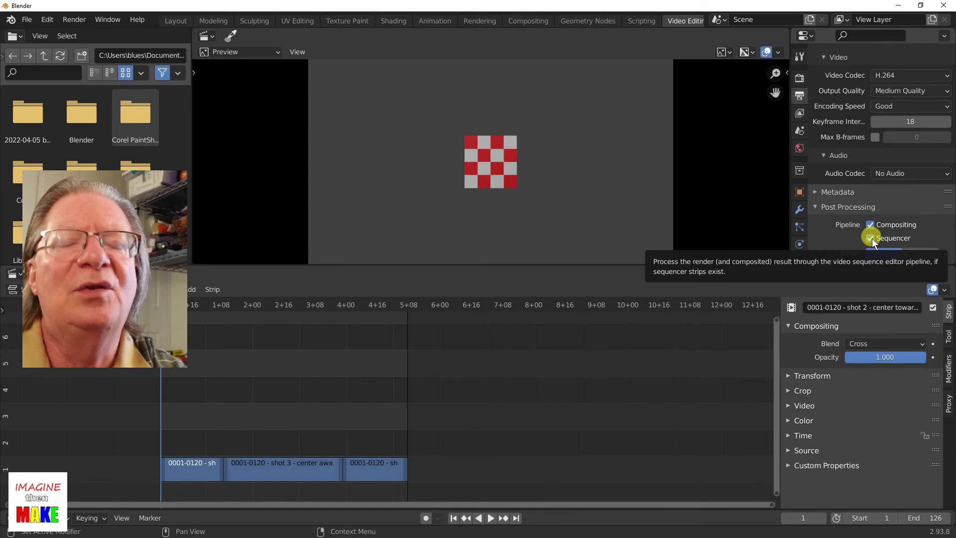
left_click(34, 138)
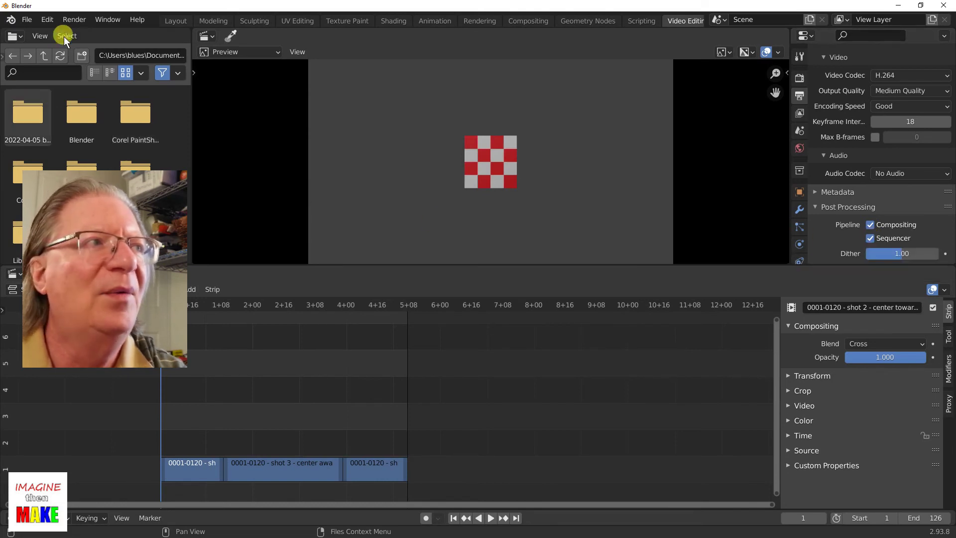
left_click(71, 17)
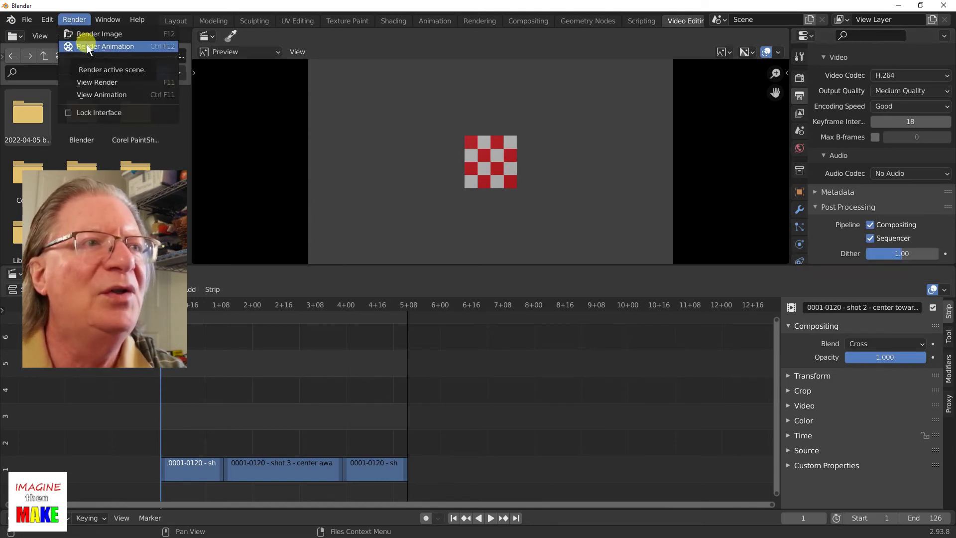
Render the three-clip sequence as an animation through frame 126.
left_click(86, 44)
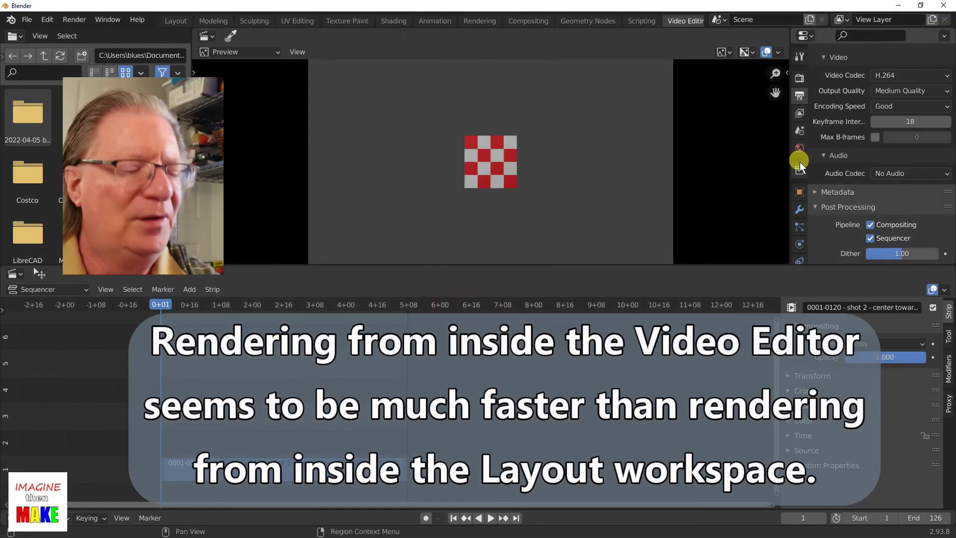
key("alt+Tab")
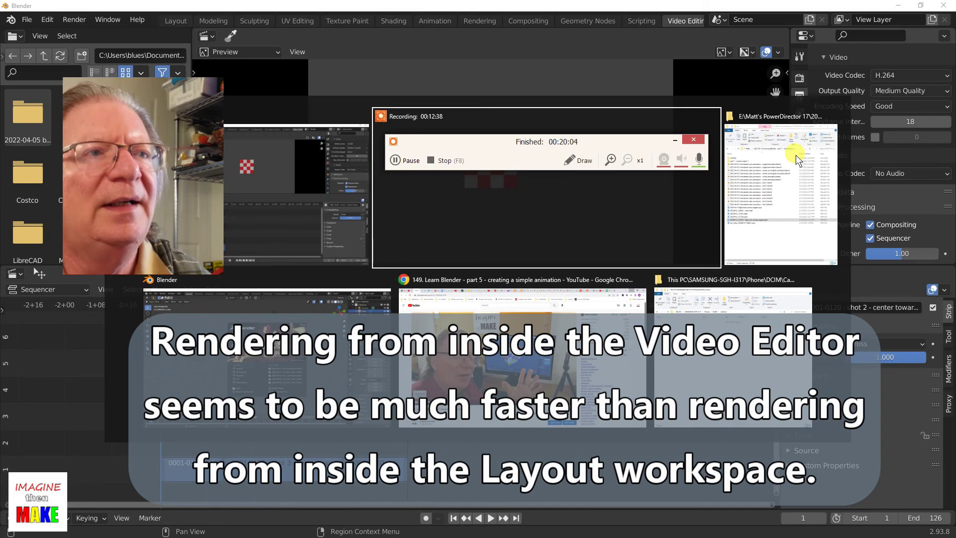
Open the 'part 7 - render output 1' folder in File Explorer, then minimize the window.
left_click(795, 154)
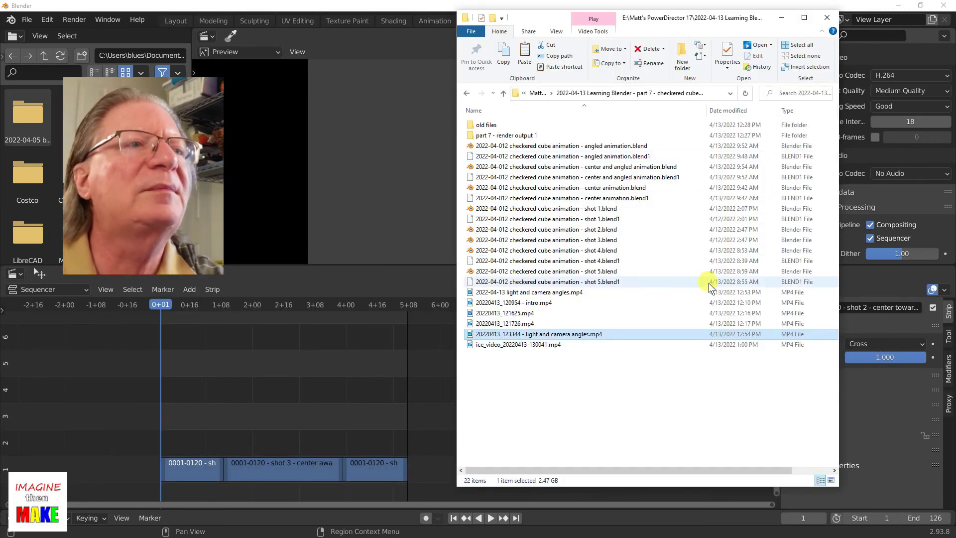
left_click(524, 134)
double_click(523, 135)
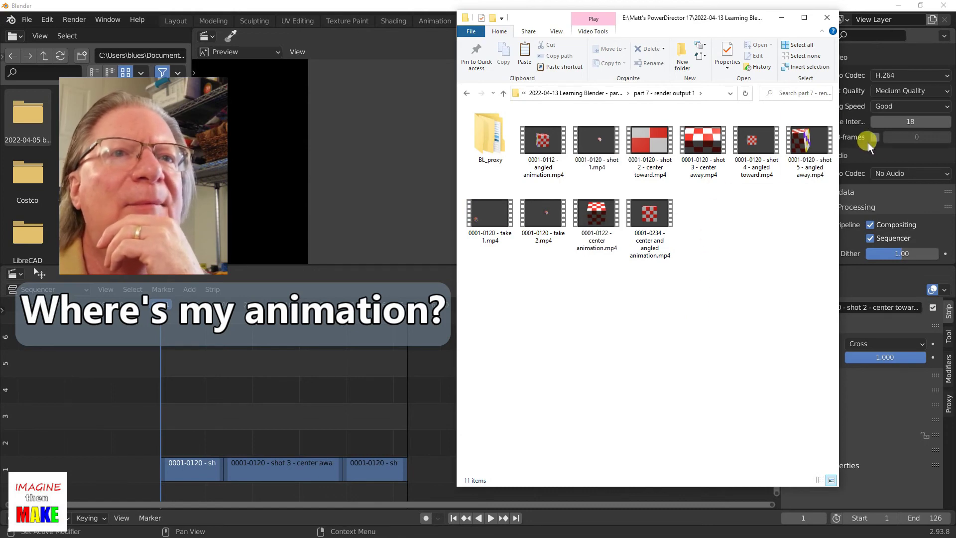
left_click(783, 18)
scroll(888, 228, "up", 3)
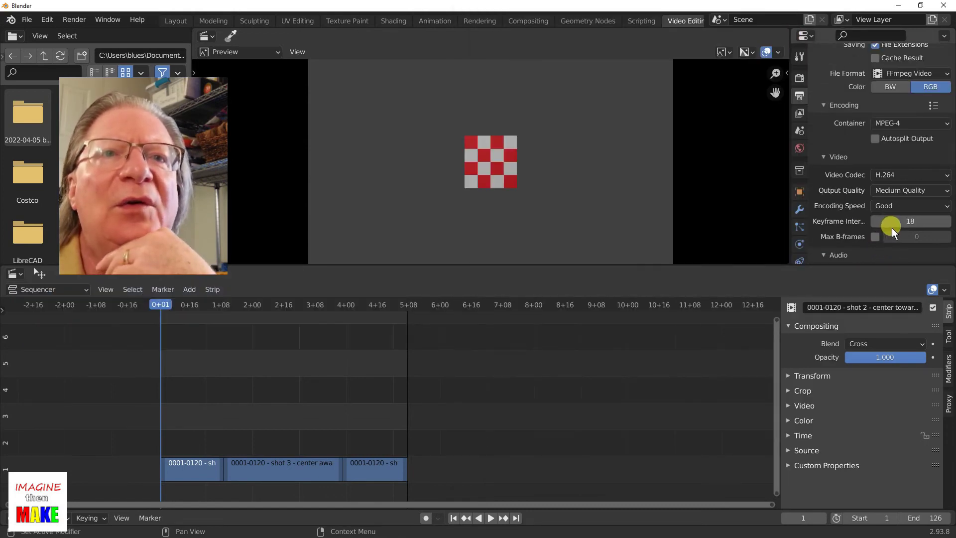
scroll(892, 227, "up", 3)
scroll(891, 228, "up", 3)
scroll(892, 228, "up", 2)
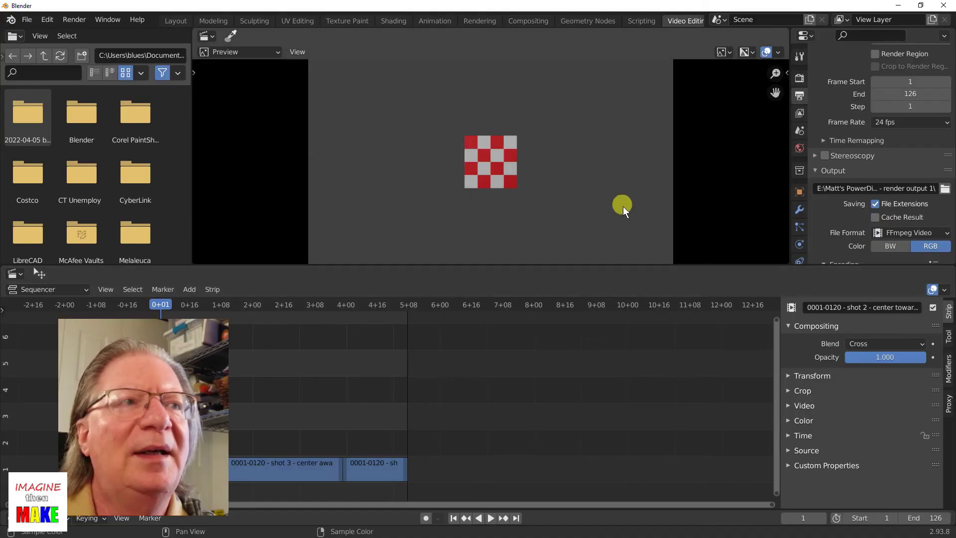
Open Blender's Render menu from the top bar.
left_click(75, 25)
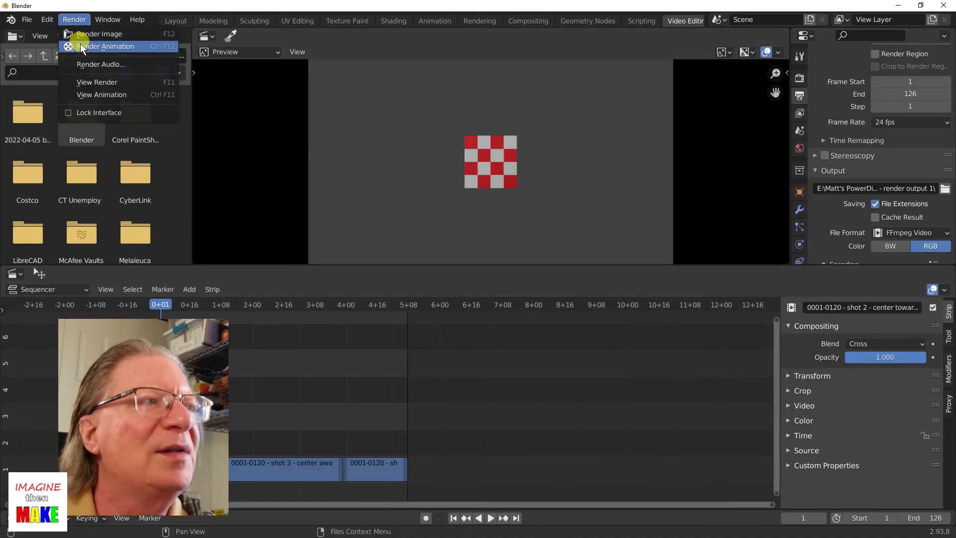
Render the animation to 0001-0126.mp4, close the render window, and return to File Explorer.
left_click(81, 49)
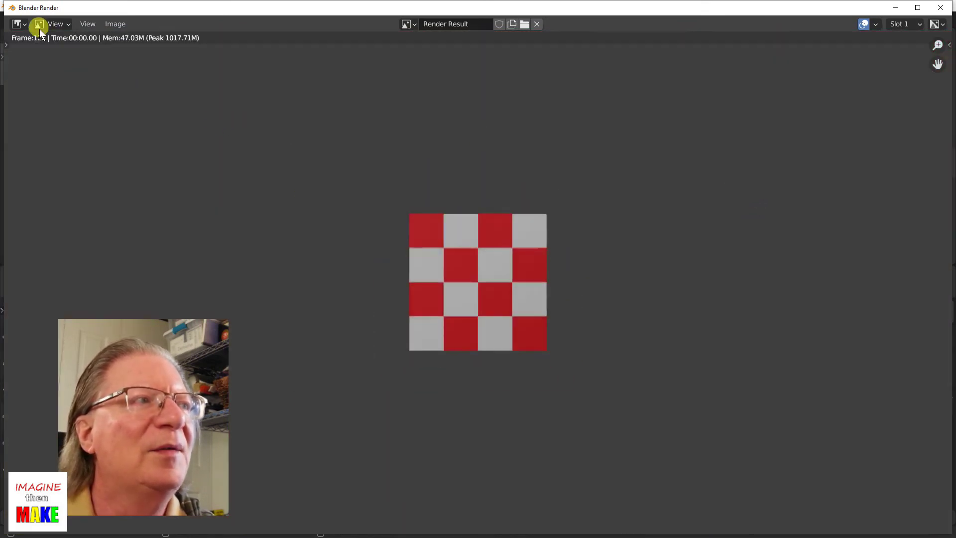
left_click(941, 8)
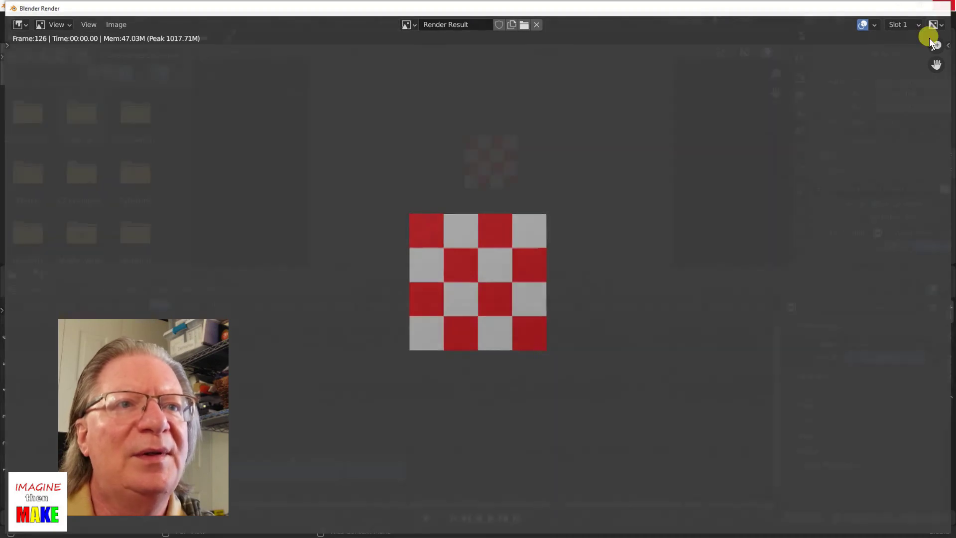
key("alt+Tab")
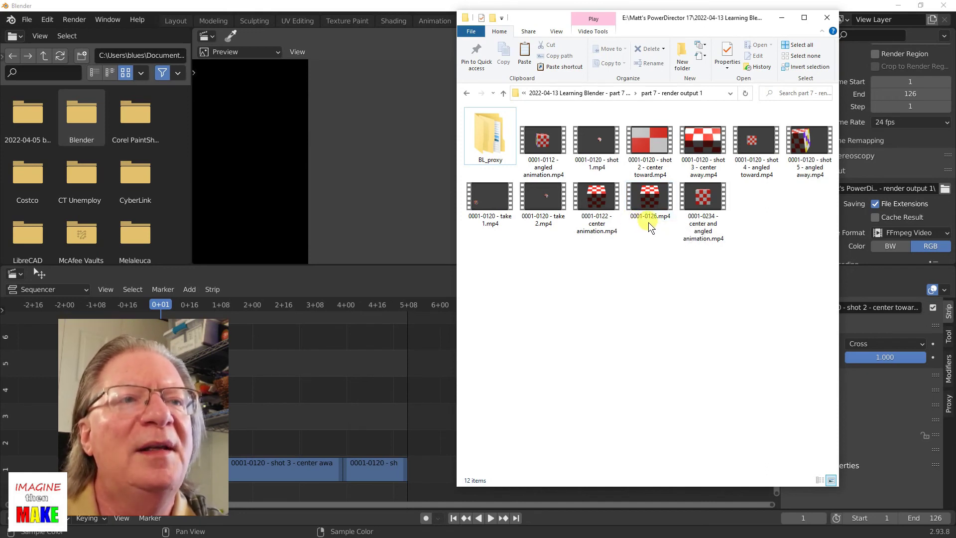
Play 0001-0126.mp4 in Movies & TV, replay it, close the player, and return to Blender.
right_click(654, 196)
left_click(676, 202)
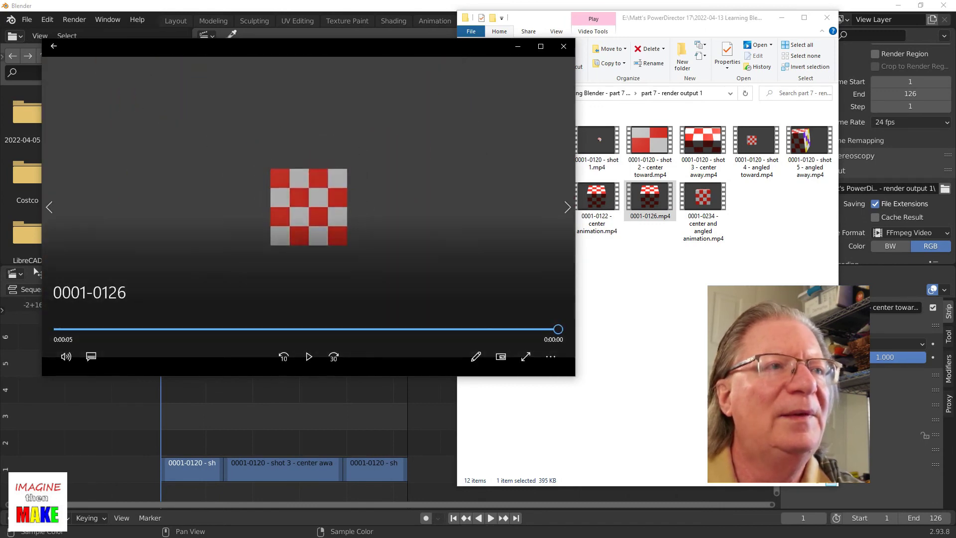
left_click(304, 358)
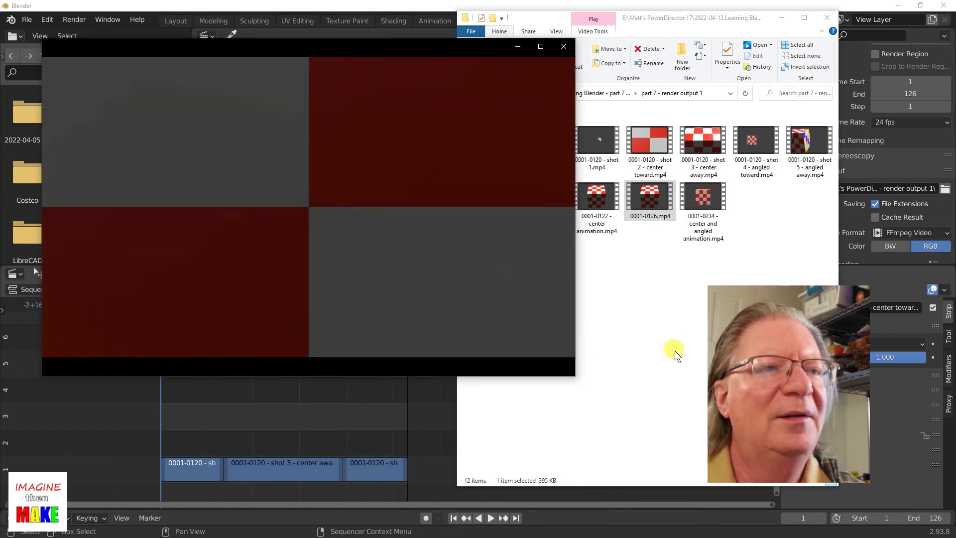
left_click(564, 48)
left_click(355, 106)
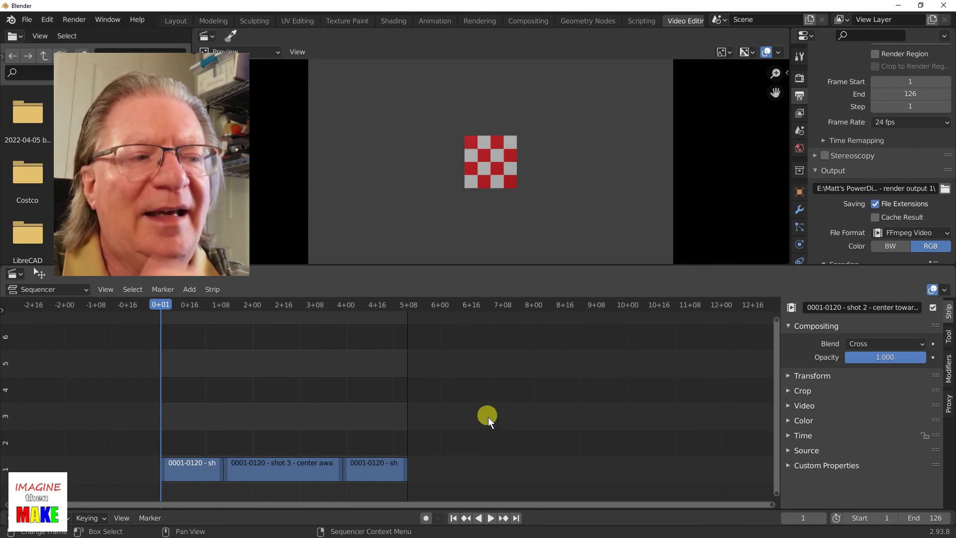
Play the three-strip sequence, stop it at frame 18, and return to File Explorer.
left_click(491, 518)
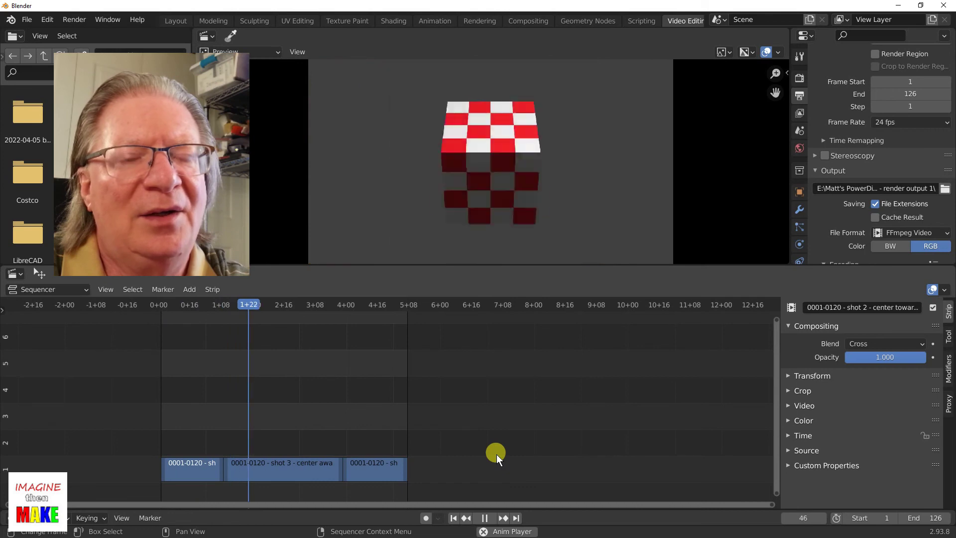
left_click(484, 517)
scroll(835, 157, "down", 2)
scroll(839, 162, "down", 3)
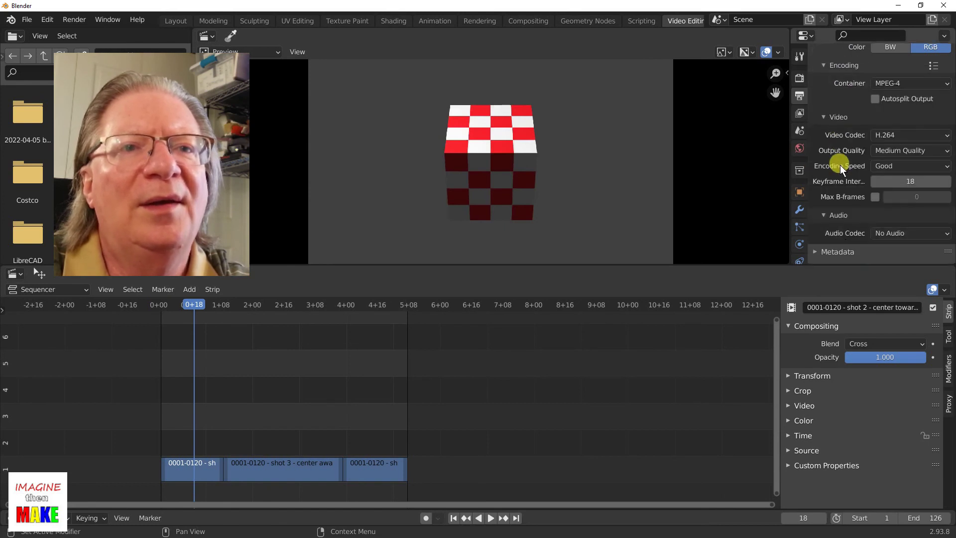
scroll(840, 165, "down", 2)
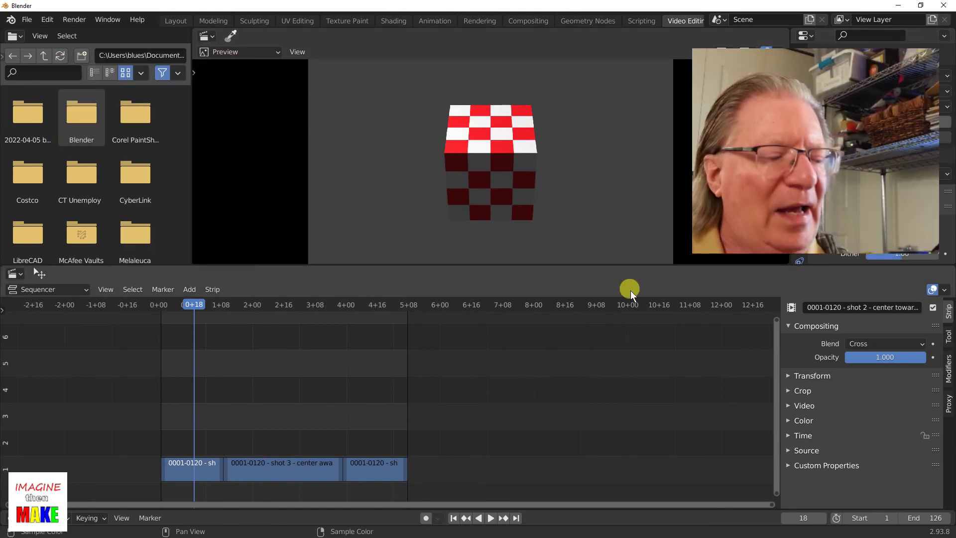
key("alt+Tab")
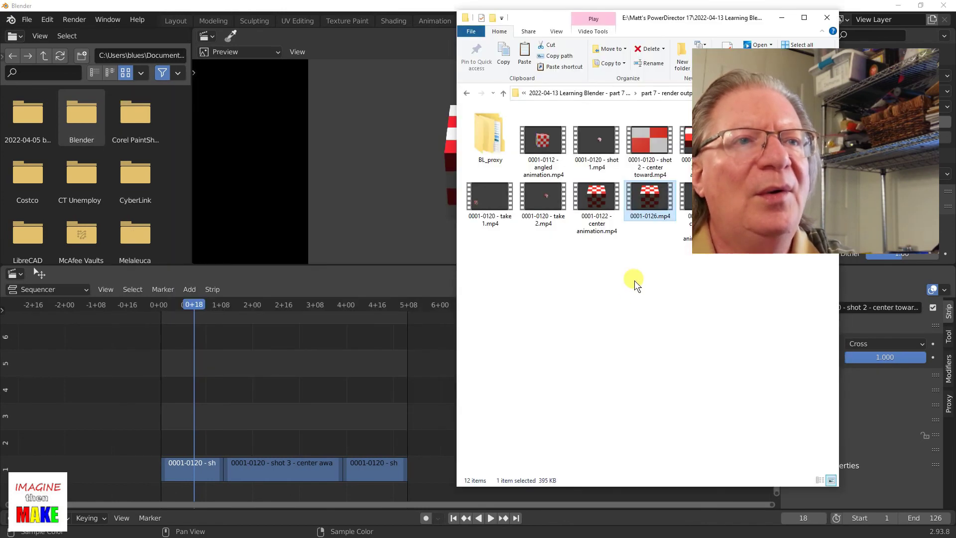
right_click(597, 196)
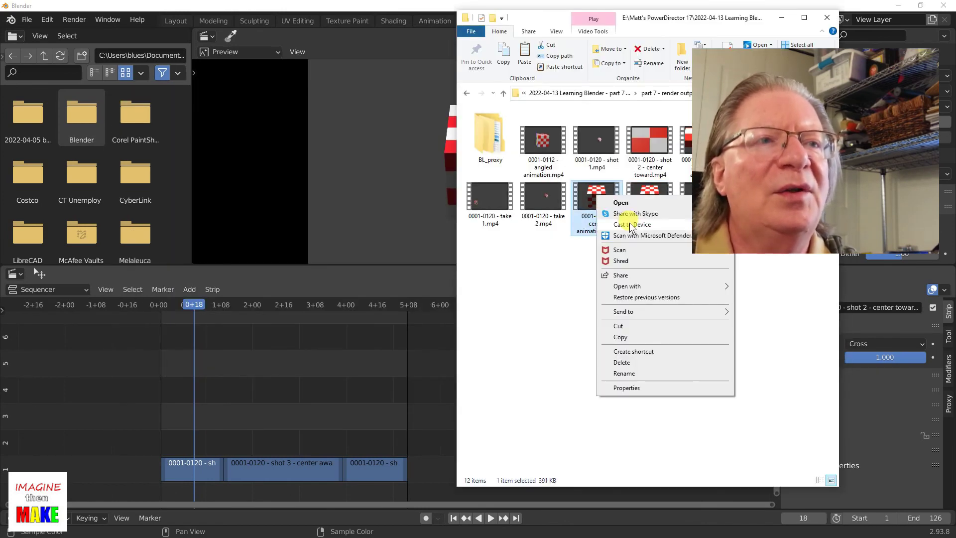
left_click(621, 203)
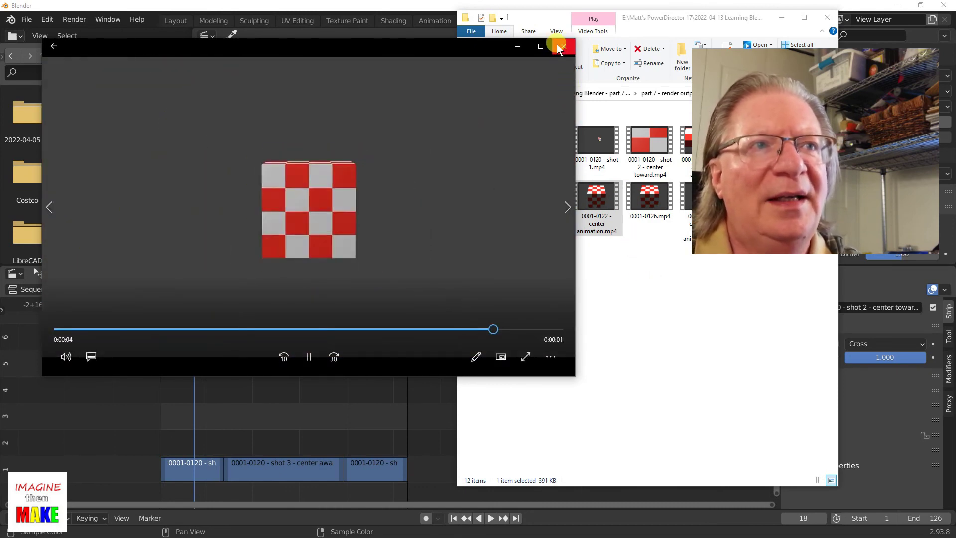
left_click(560, 48)
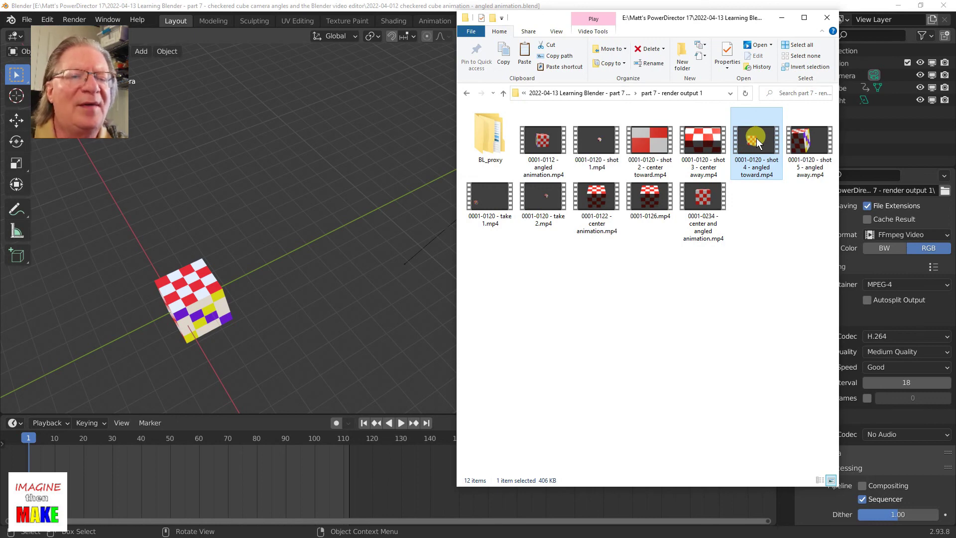
right_click(757, 139)
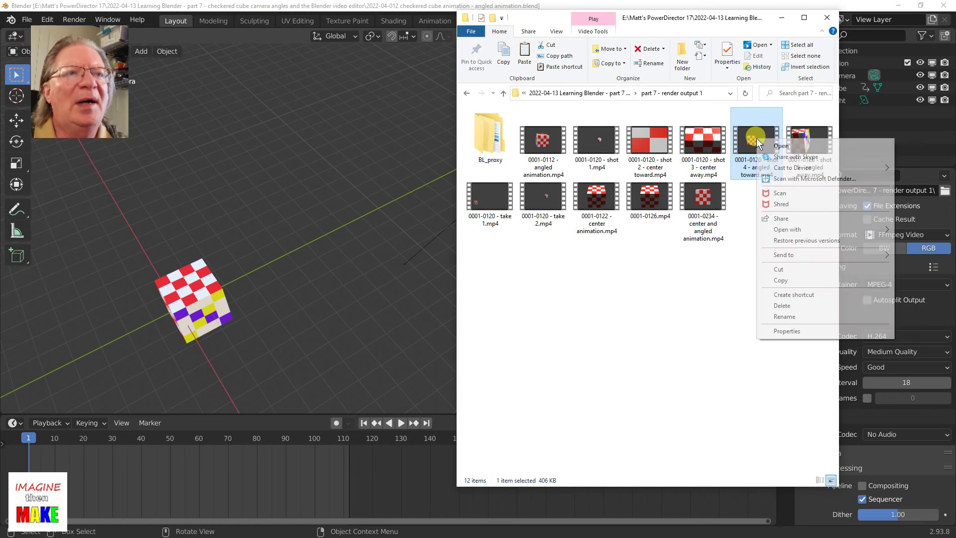
left_click(779, 146)
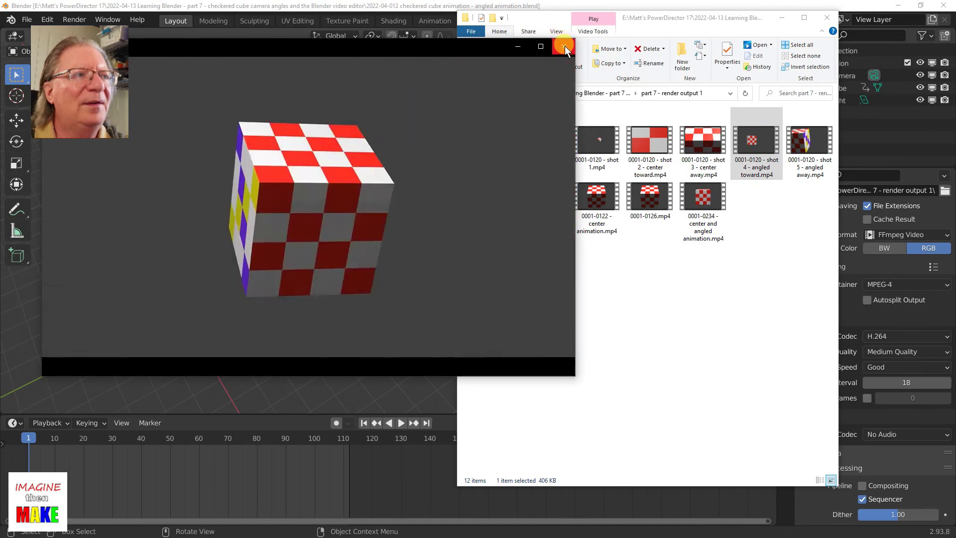
left_click(565, 46)
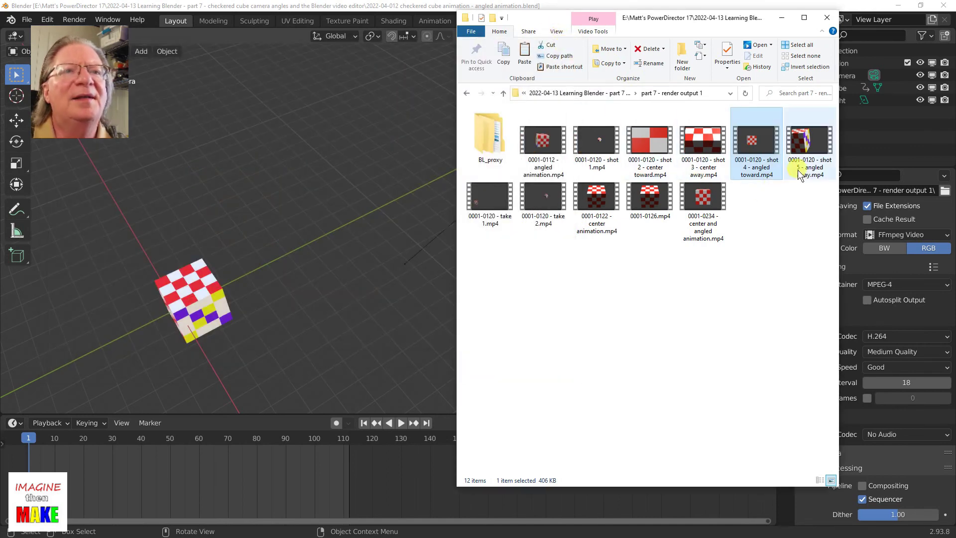
right_click(808, 147)
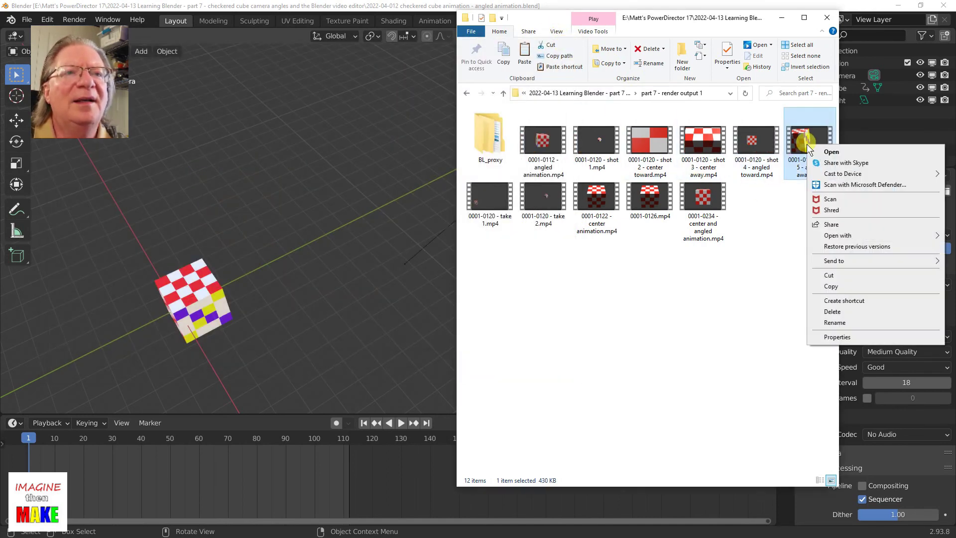
left_click(831, 152)
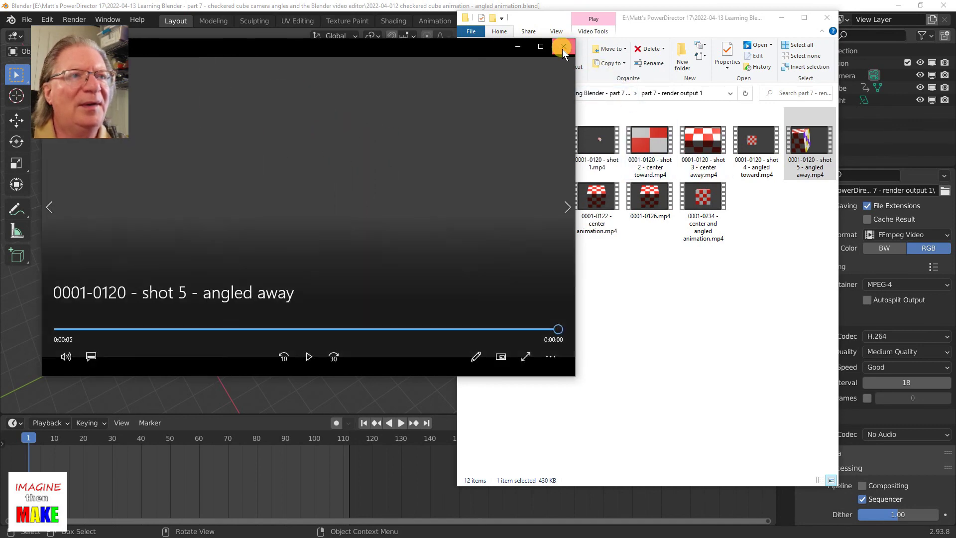
left_click(563, 49)
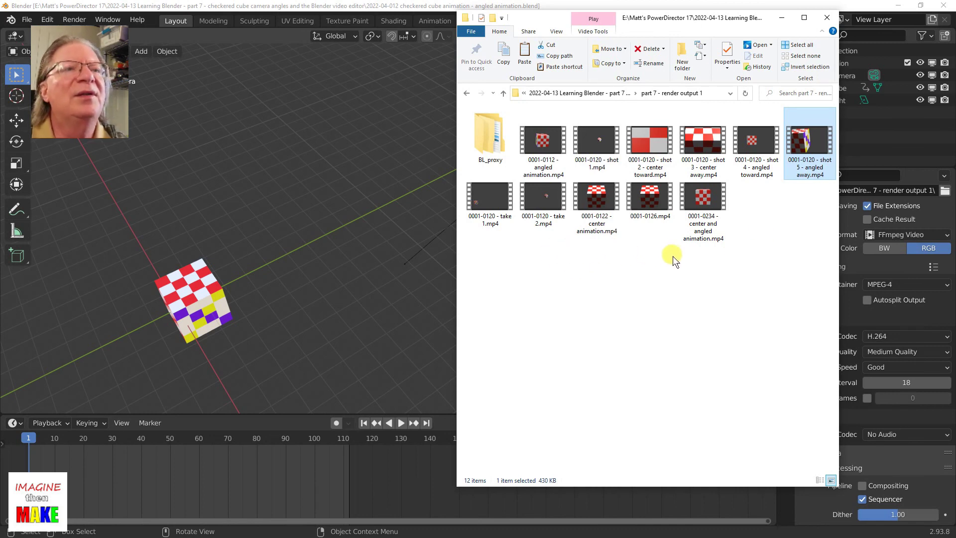
right_click(697, 198)
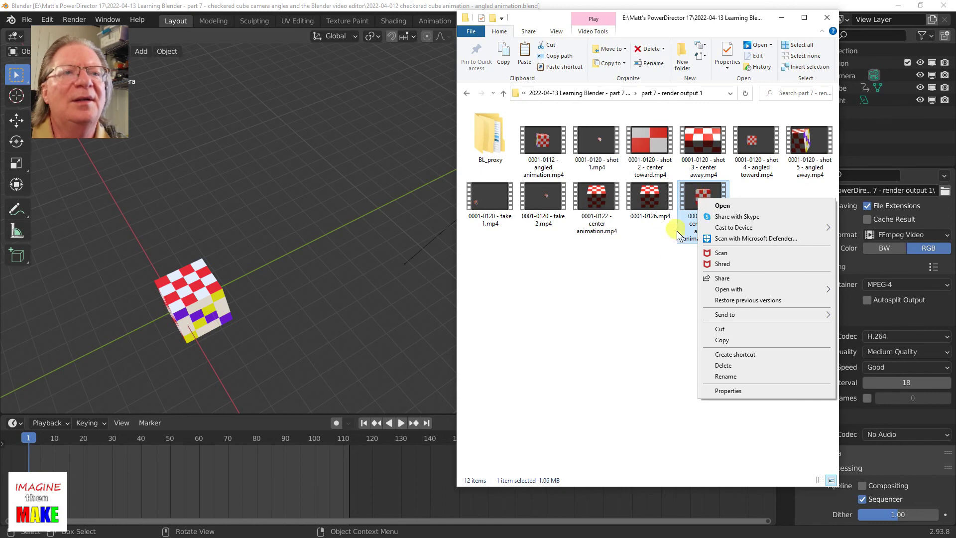
left_click(578, 172)
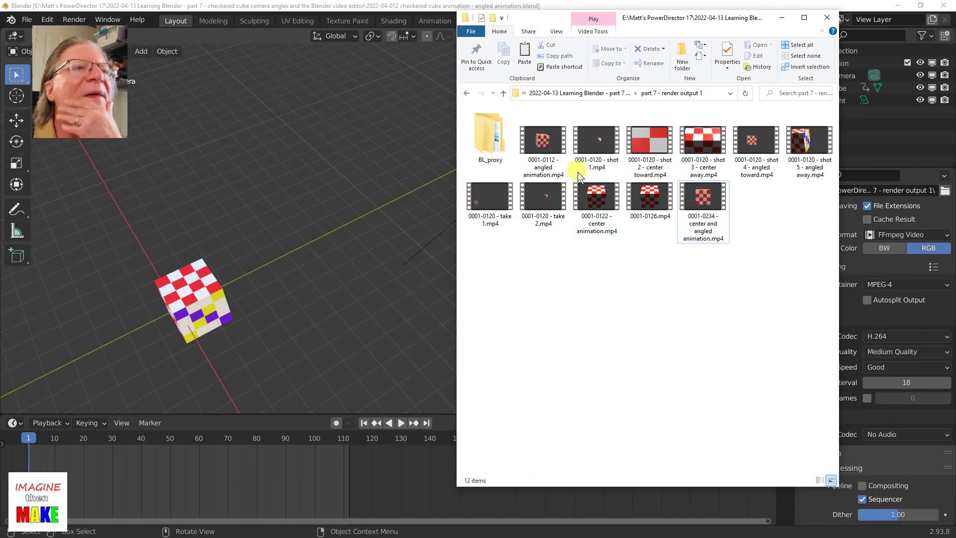
right_click(543, 140)
left_click(565, 146)
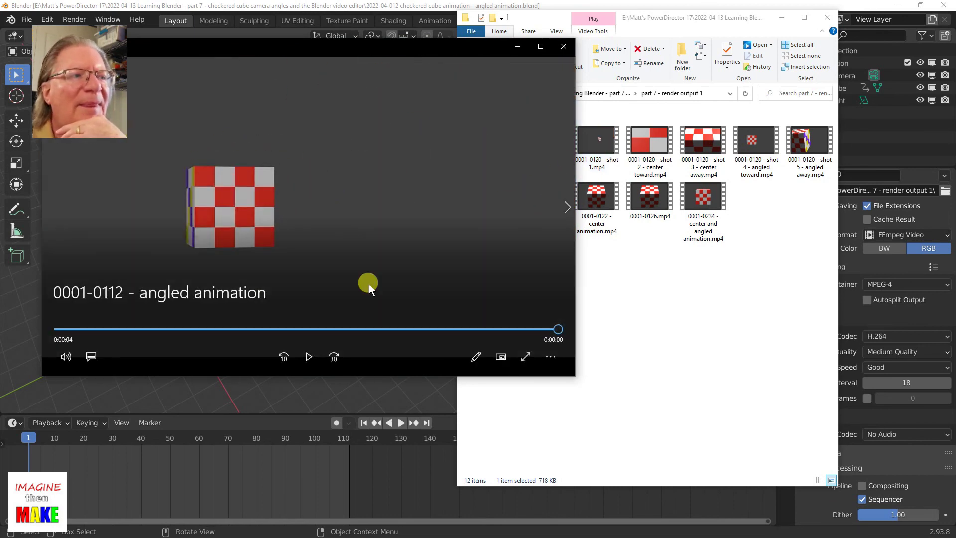
left_click(306, 360)
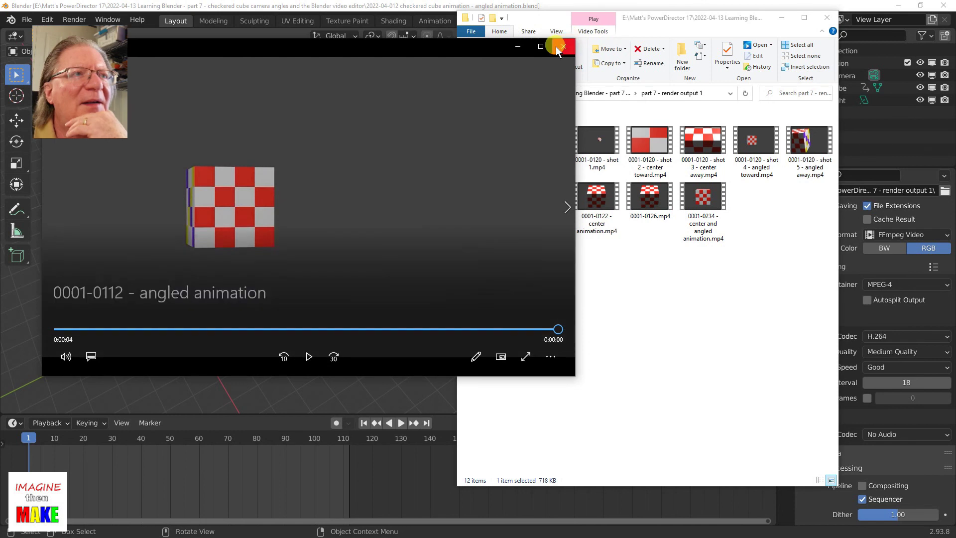
left_click(564, 46)
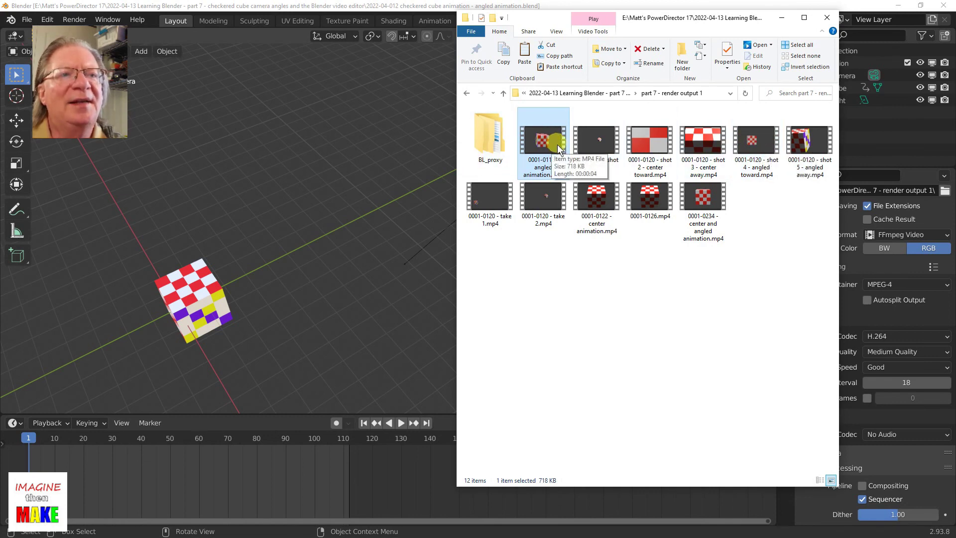
Open '0001-0234 - center and angled animation.mp4' in Movies & TV and replay it from the start.
right_click(706, 202)
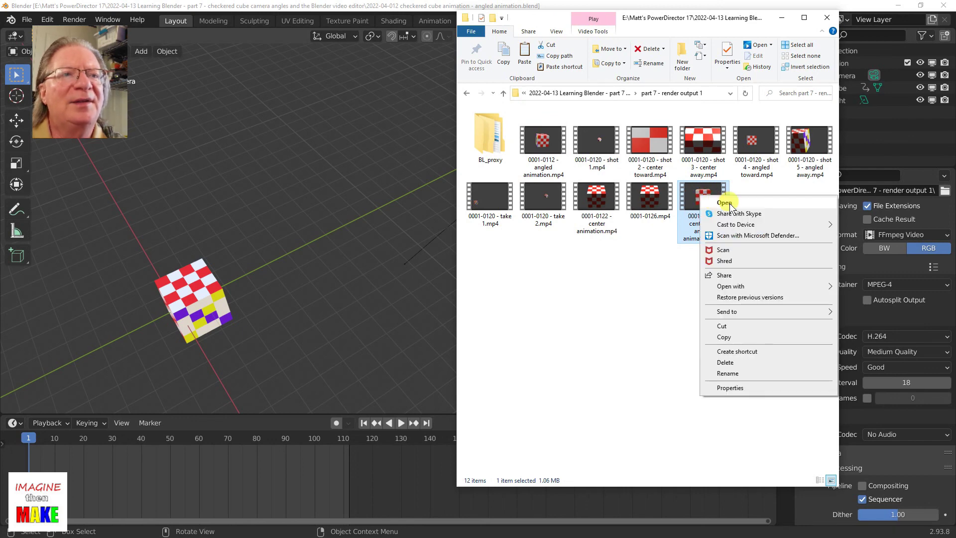
left_click(723, 202)
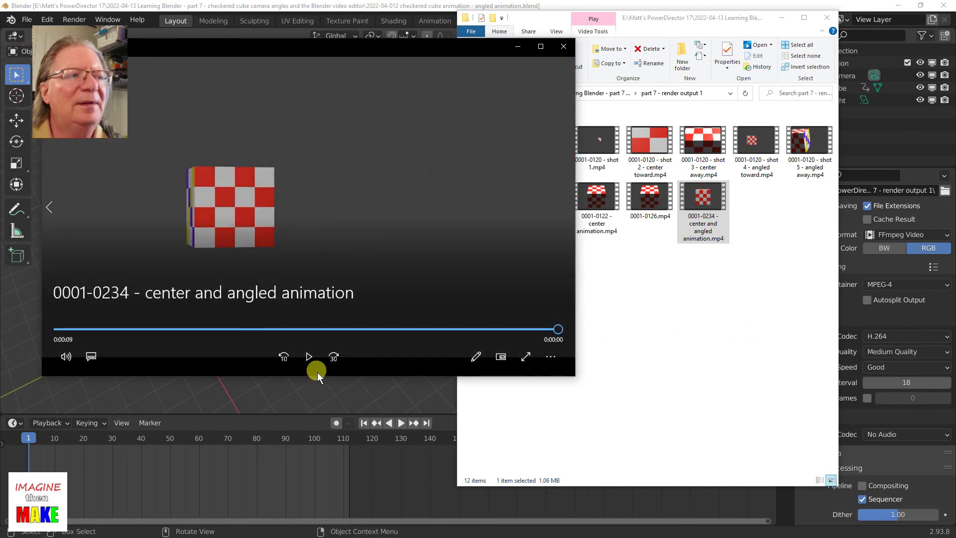
left_click(307, 356)
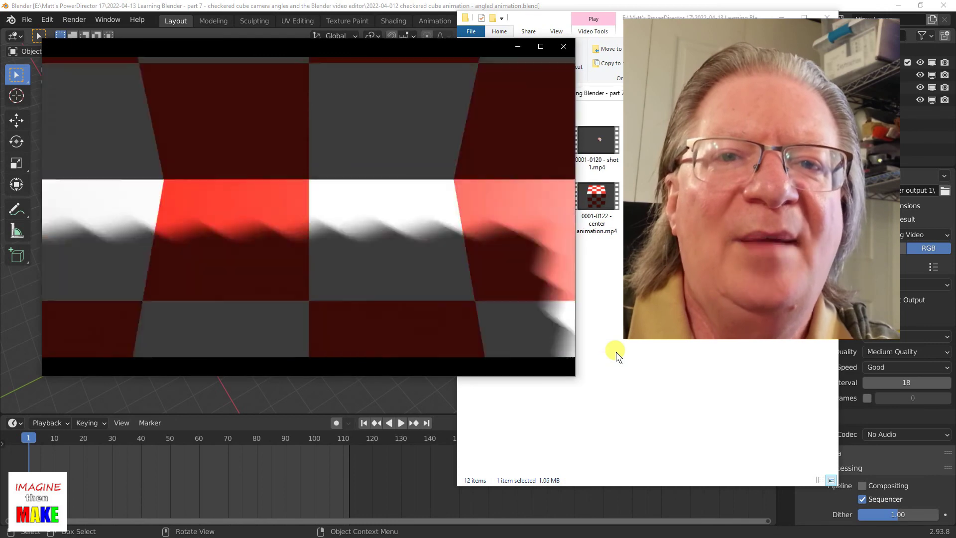